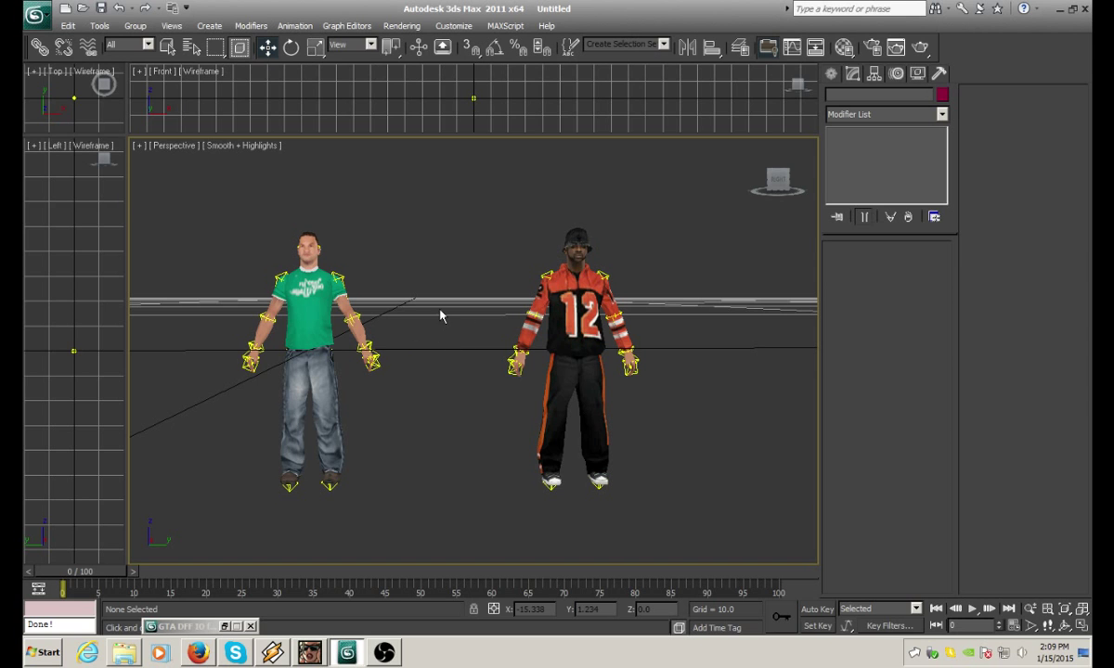
Enable viewport clipping in the perspective view and adjust the near clipping limit so the orange jacket's front displays up close
middle_click_drag(402, 308, 402, 348)
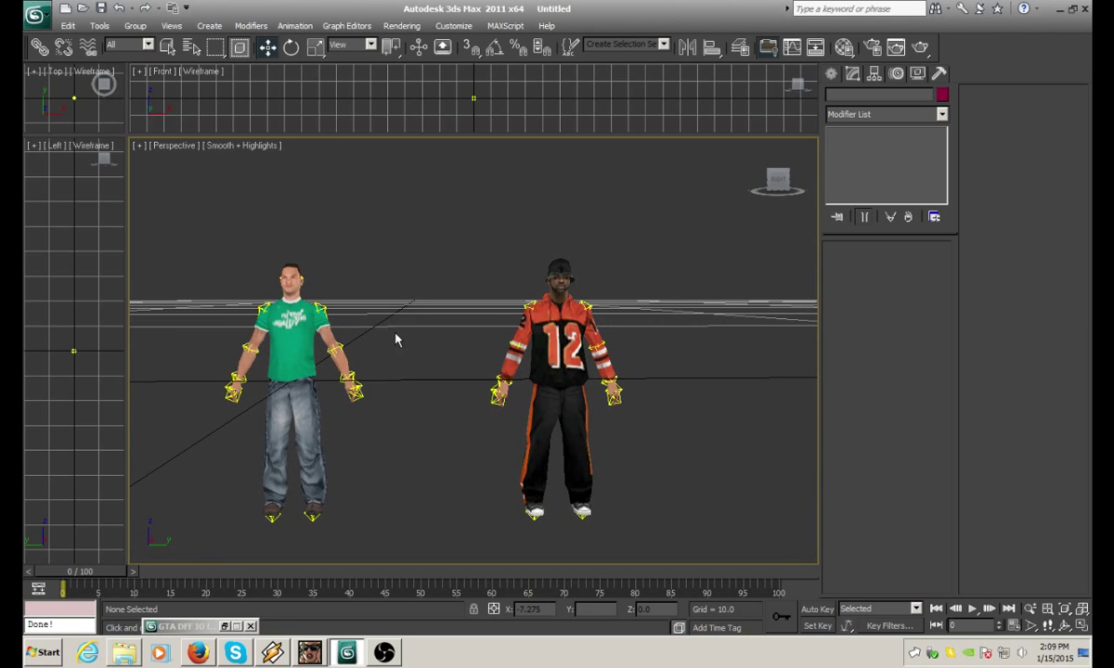
scroll(677, 325, "up", 4)
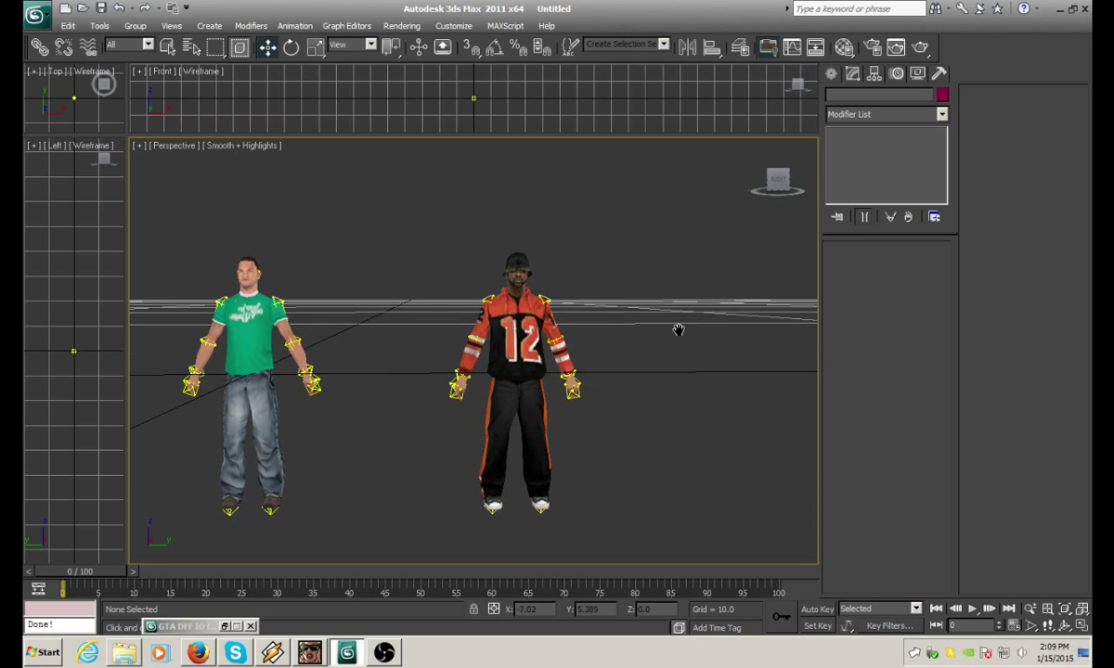
scroll(674, 337, "up", 5)
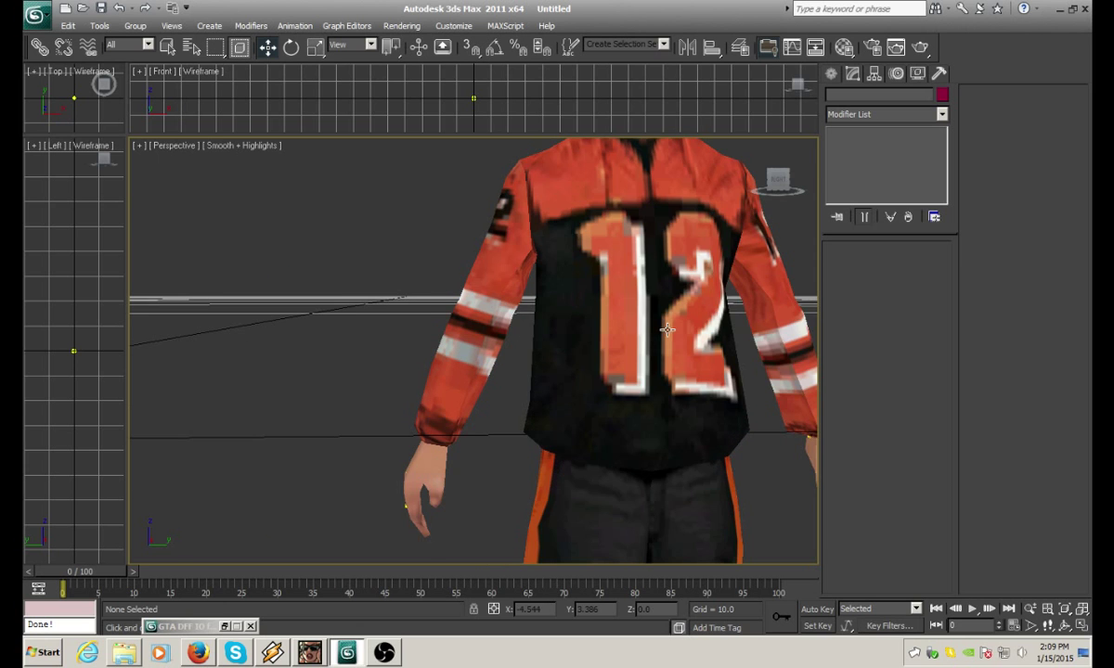
scroll(668, 329, "up", 2)
middle_click_drag(660, 341, 448, 334)
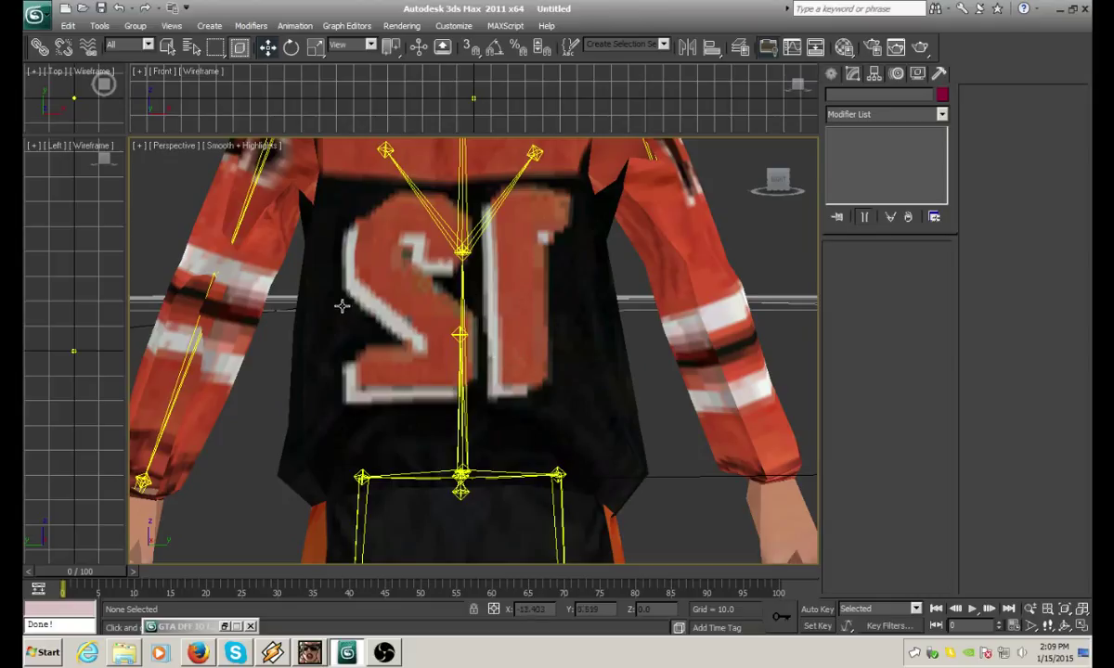
left_click(180, 149)
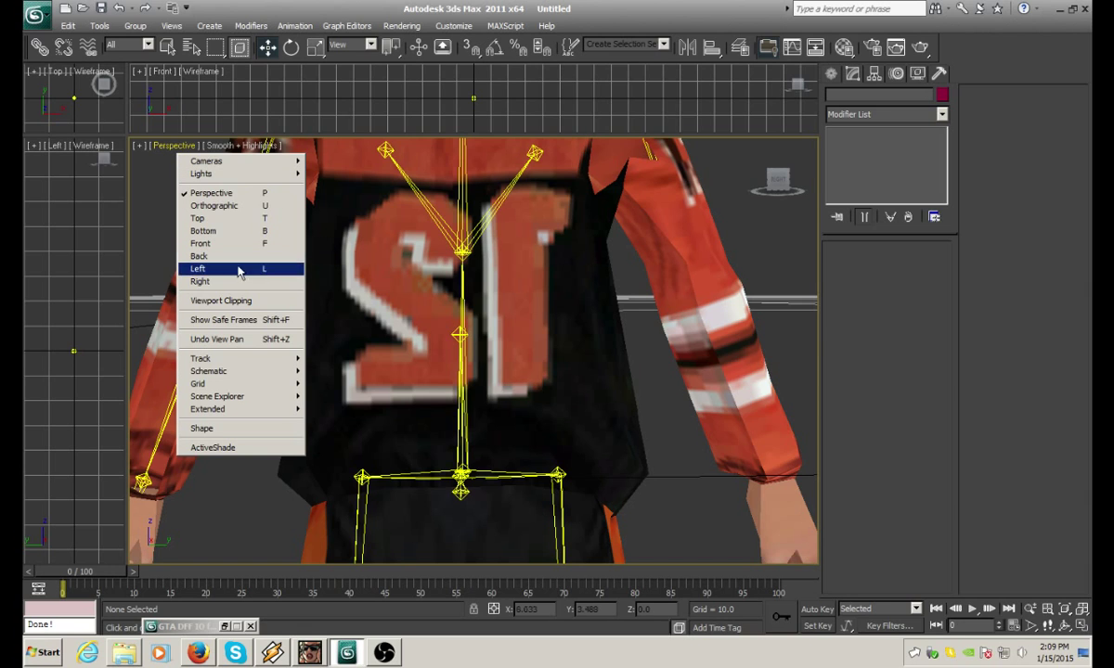
left_click(239, 300)
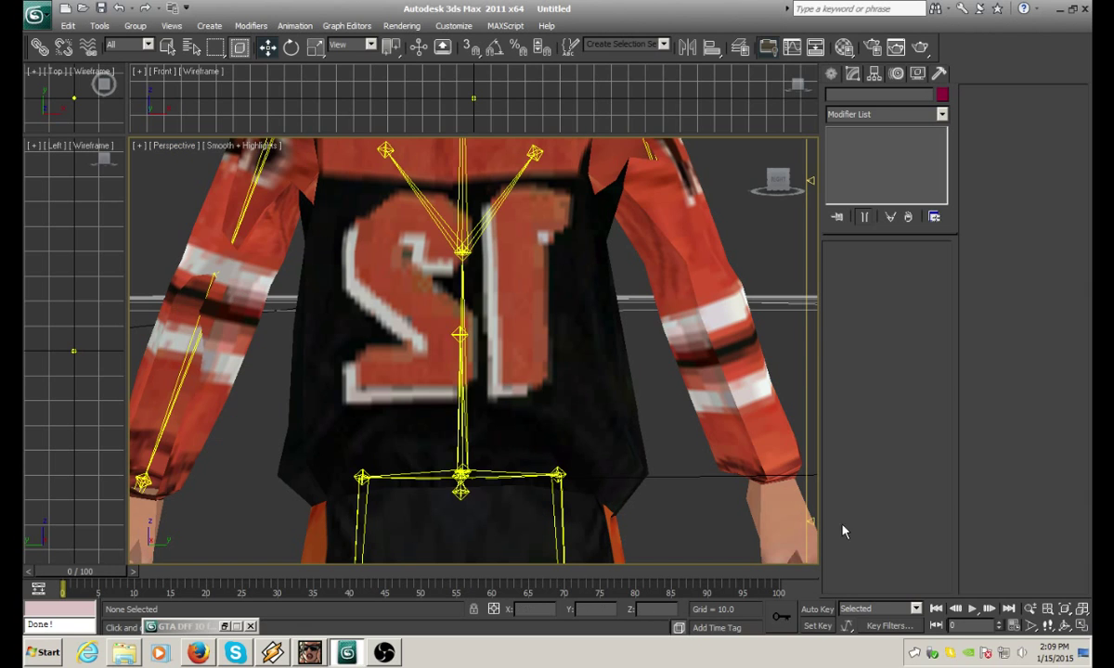
left_click_drag(814, 521, 812, 527)
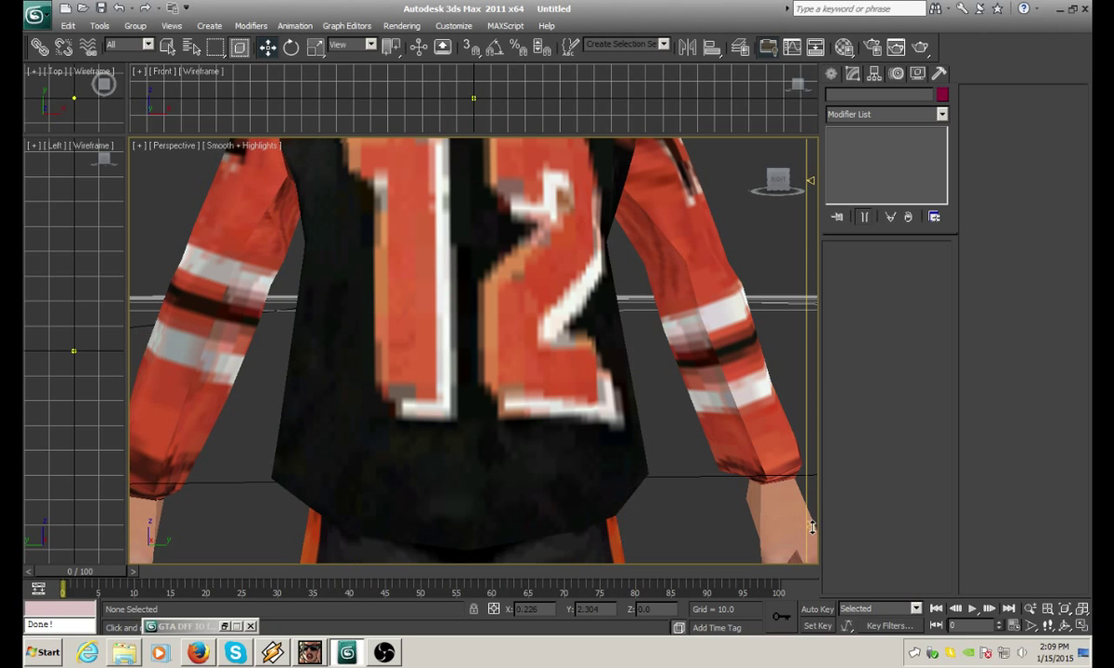
Examine the orange-jacket character up close and both characters from a distance to check the viewport clipping
middle_click_drag(547, 374, 519, 554)
middle_click_drag(505, 367, 511, 403)
scroll(510, 403, "down", 2)
scroll(502, 414, "up", 5)
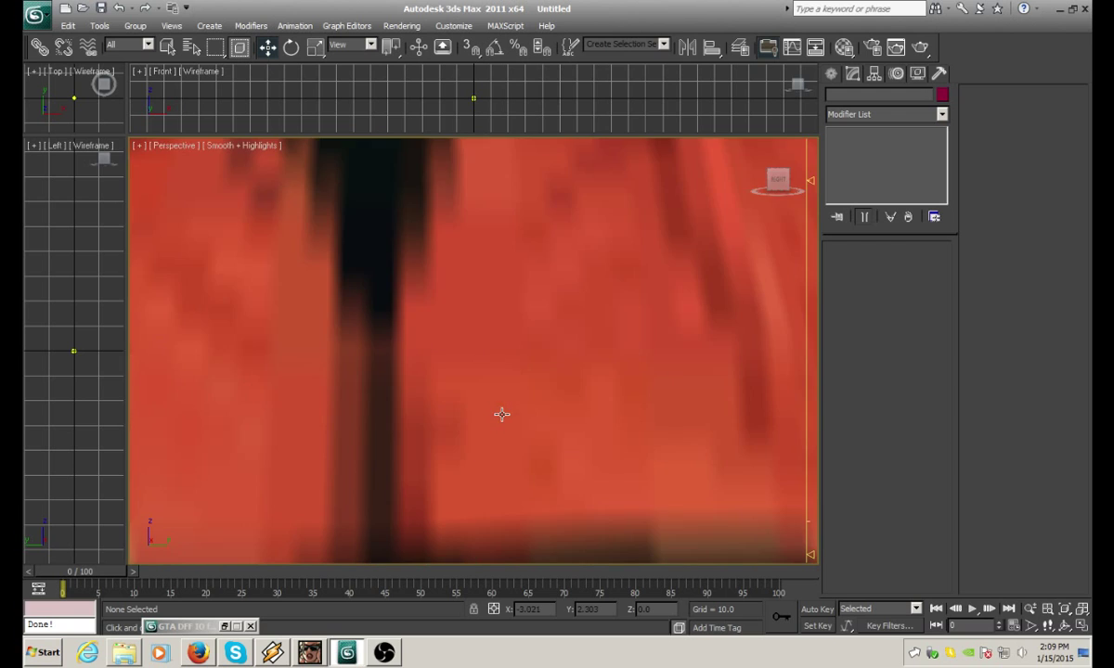
scroll(501, 414, "down", 7)
scroll(501, 414, "down", 3)
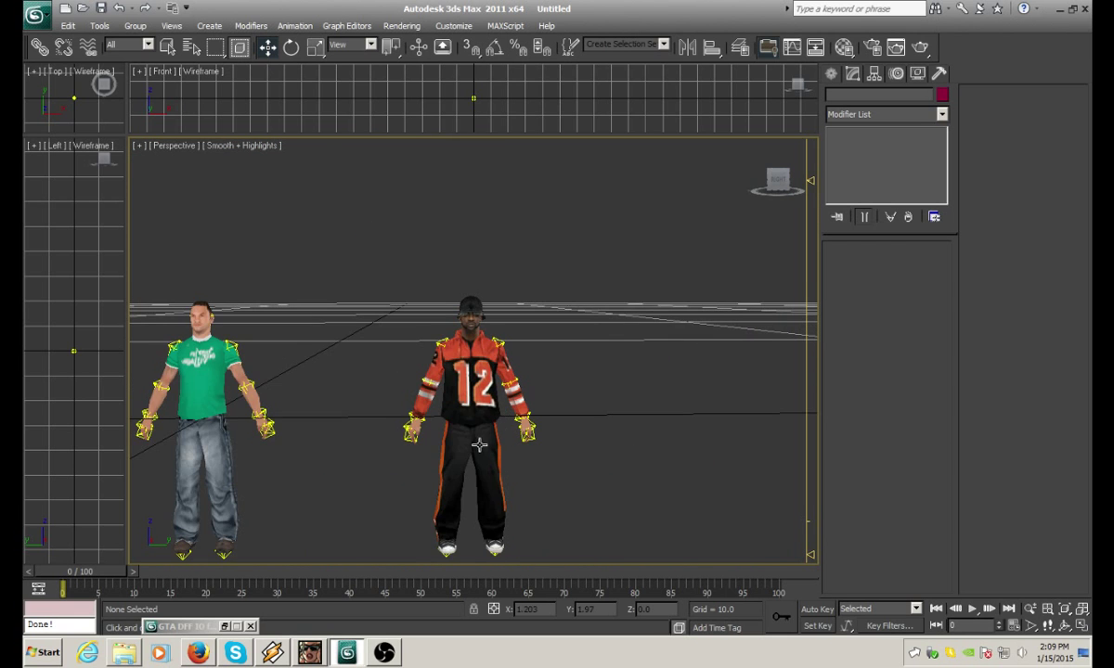
middle_click_drag(473, 446, 608, 389)
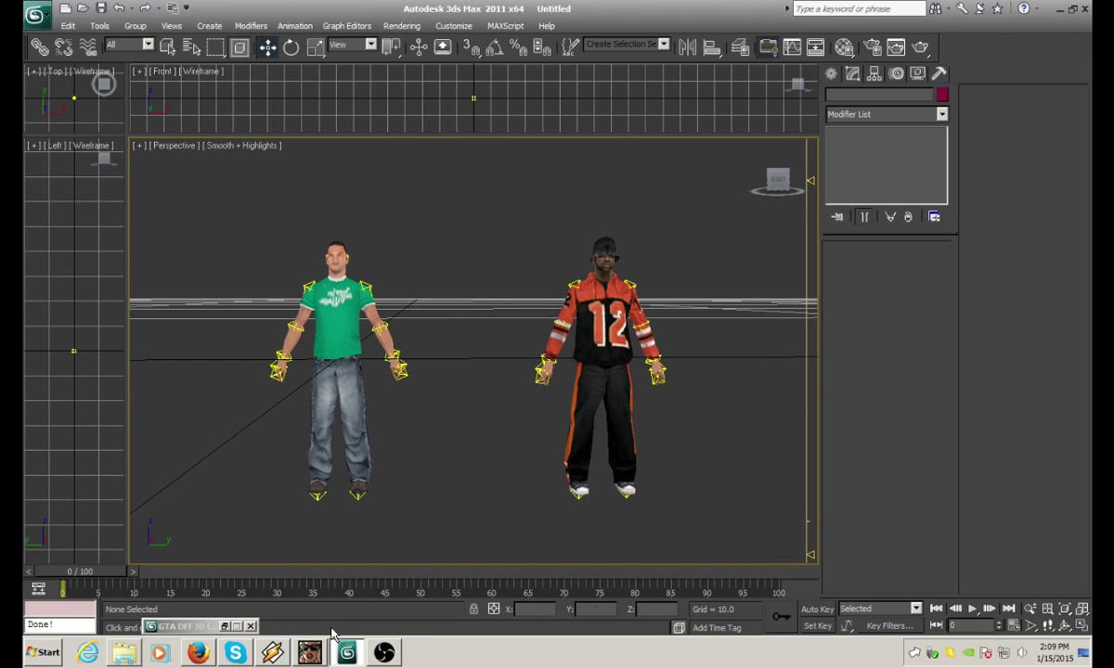
scroll(367, 405, "up", 2)
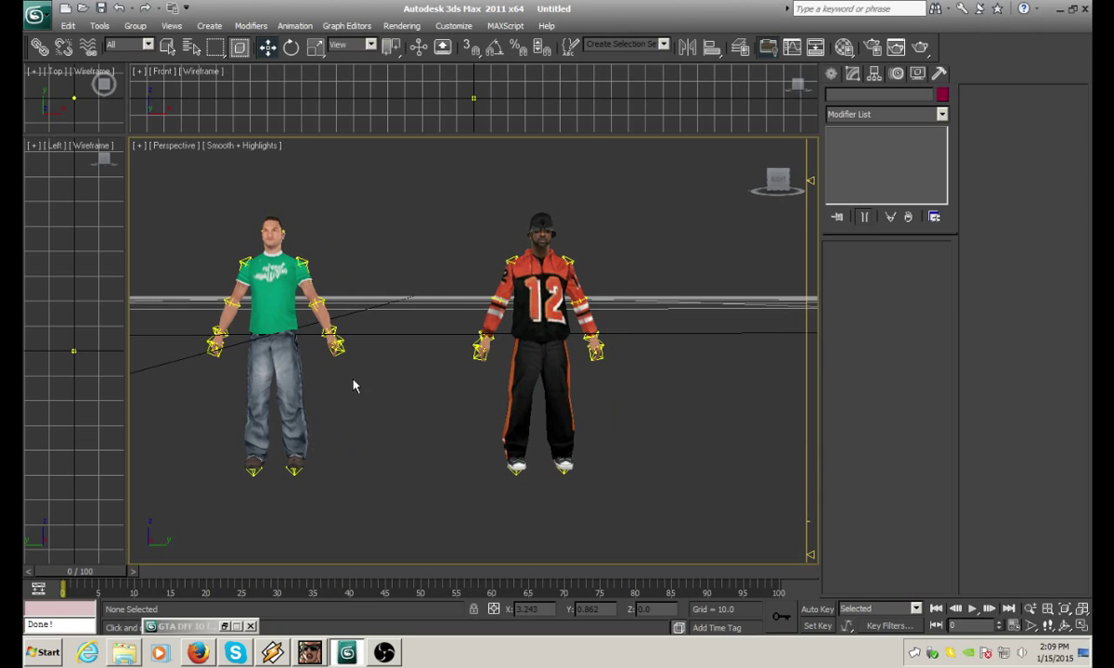
scroll(640, 380, "up", 5)
scroll(637, 378, "down", 6)
middle_click_drag(634, 381, 572, 390)
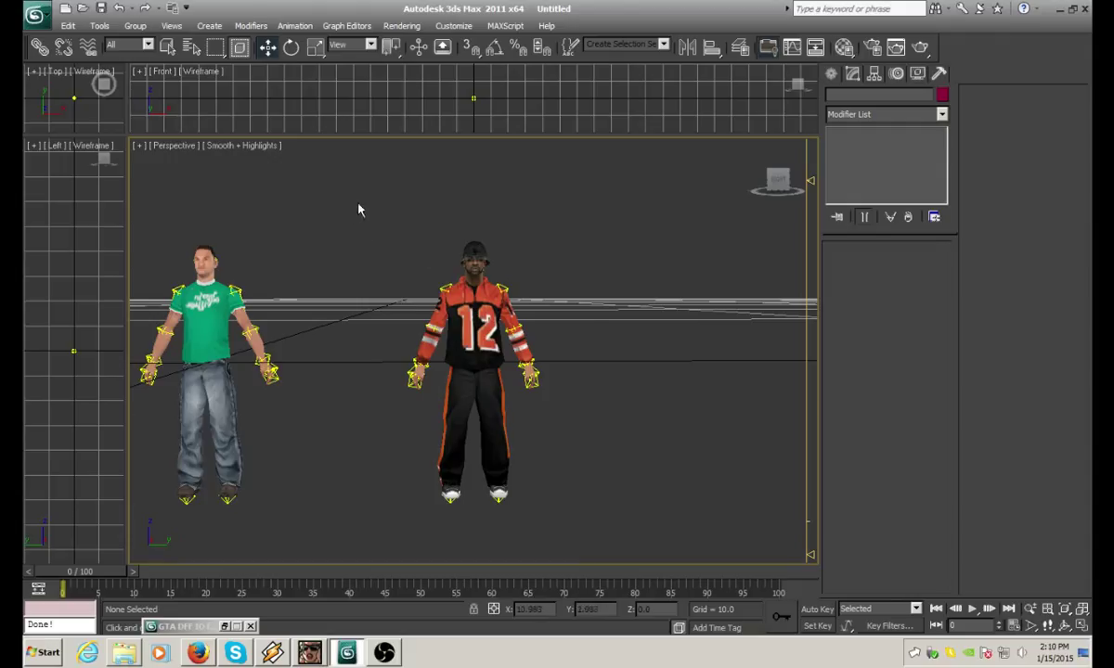
Select everything on the orange-jacket character except its mesh and delete the bone helpers
left_click_drag(344, 197, 594, 533)
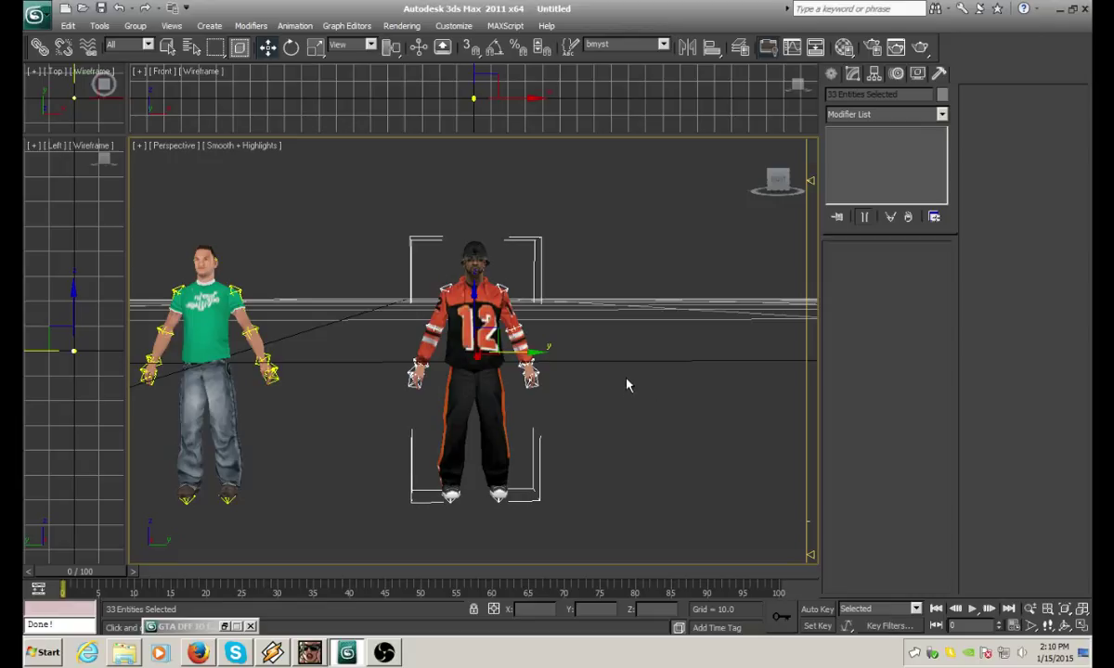
left_click(459, 294, "alt")
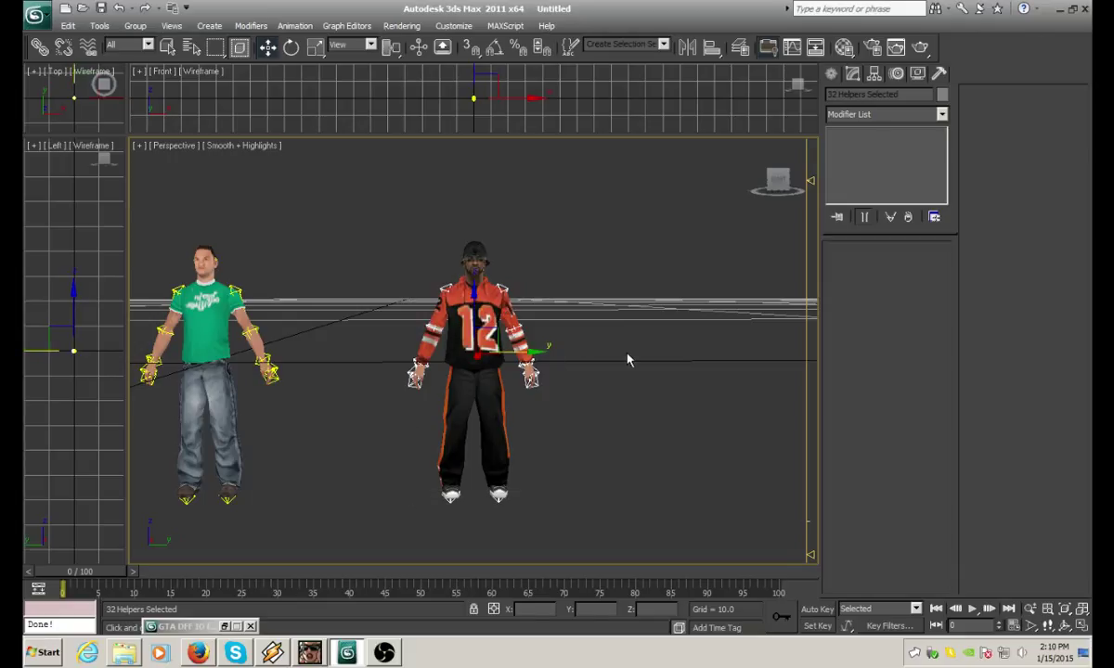
left_click(626, 360)
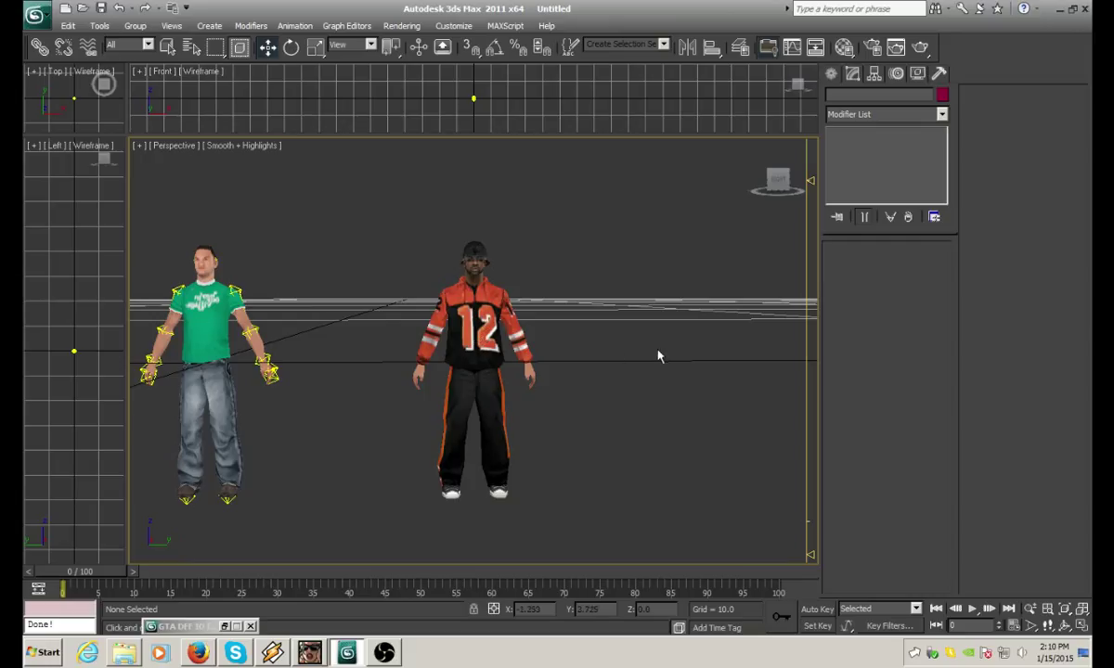
Open the jacket character's Editable Mesh level for element selection and delete both shoes
left_click(445, 293)
left_click(867, 145)
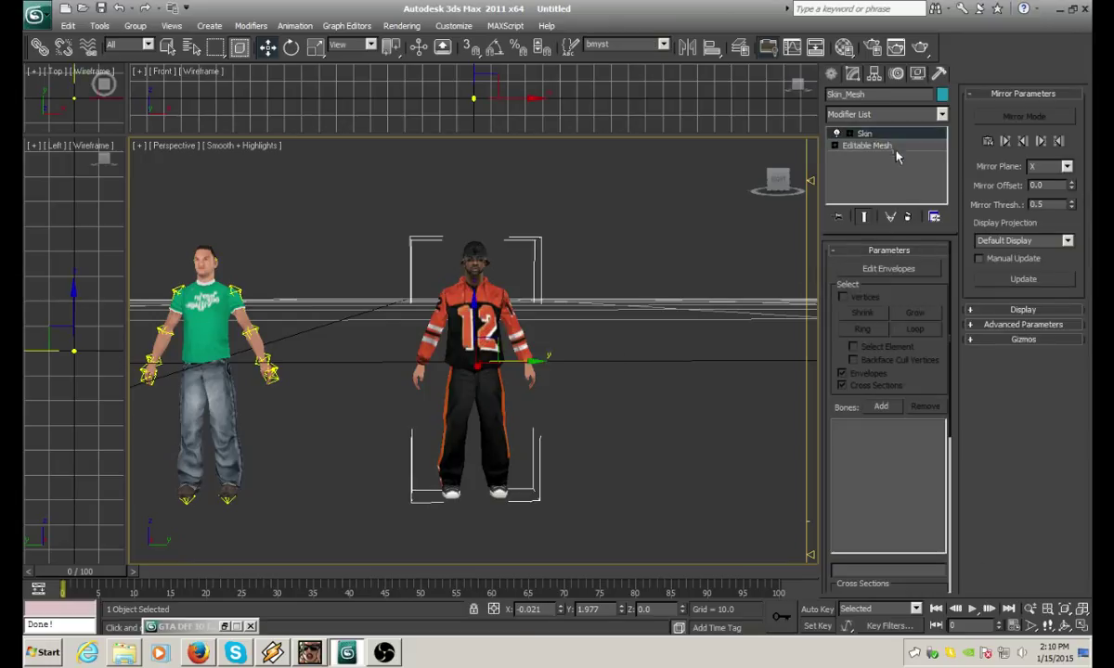
left_click(618, 366)
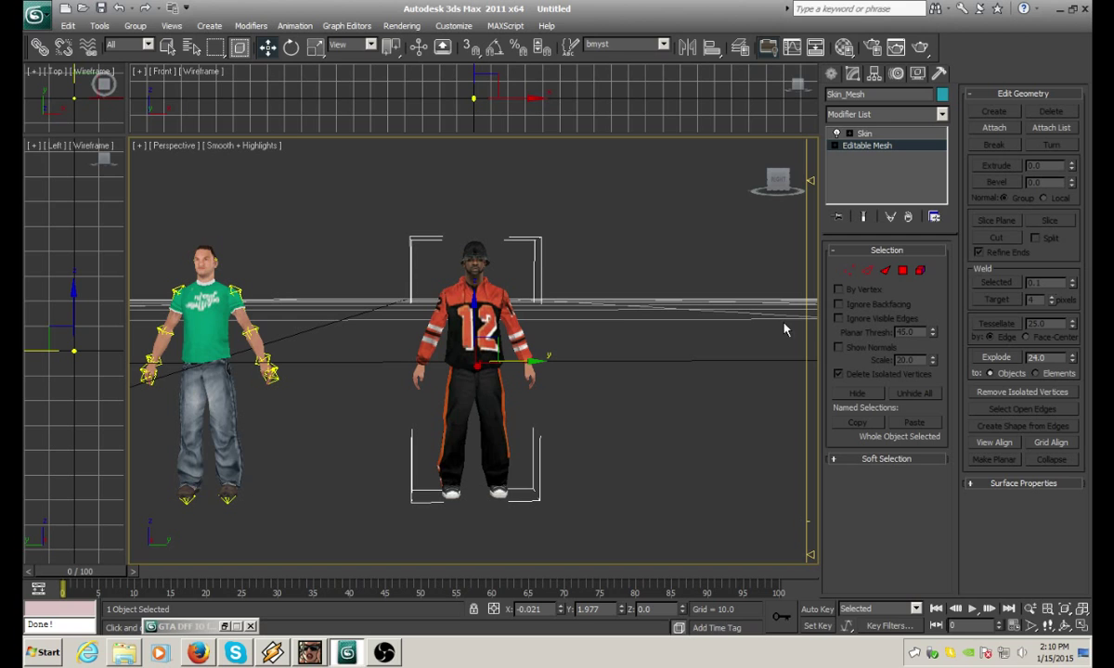
left_click(920, 270)
middle_click_drag(612, 436, 614, 523)
left_click_drag(614, 524, 388, 415)
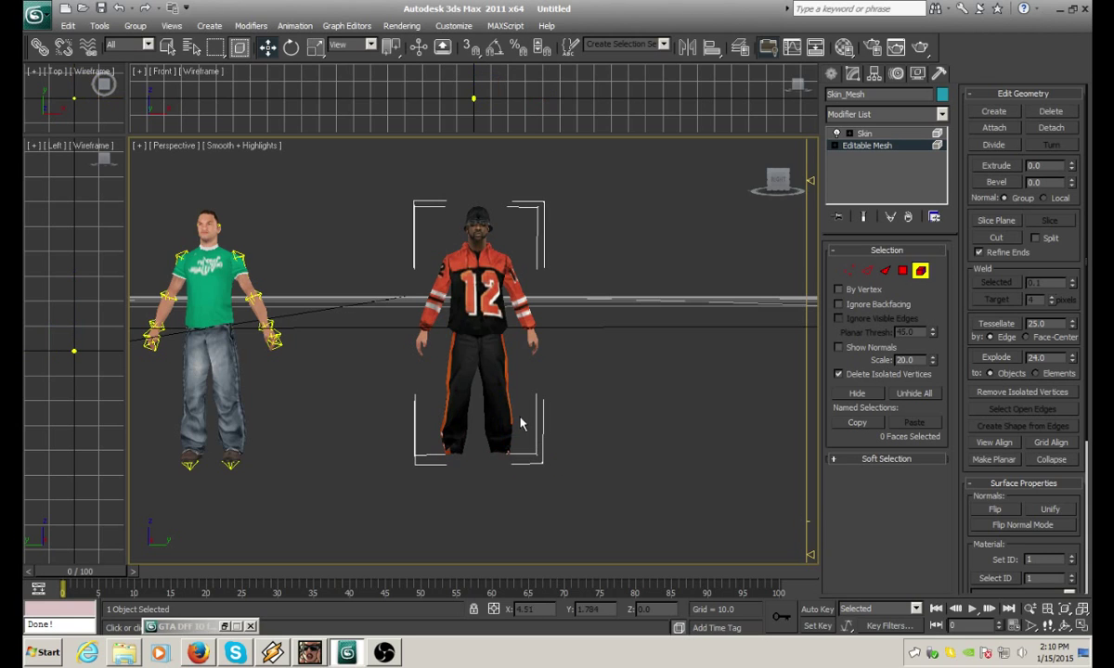
Delete the mesh elements that form the two trouser legs of the jacket character
left_click(505, 422)
key("Delete")
left_click(457, 423)
key("Delete")
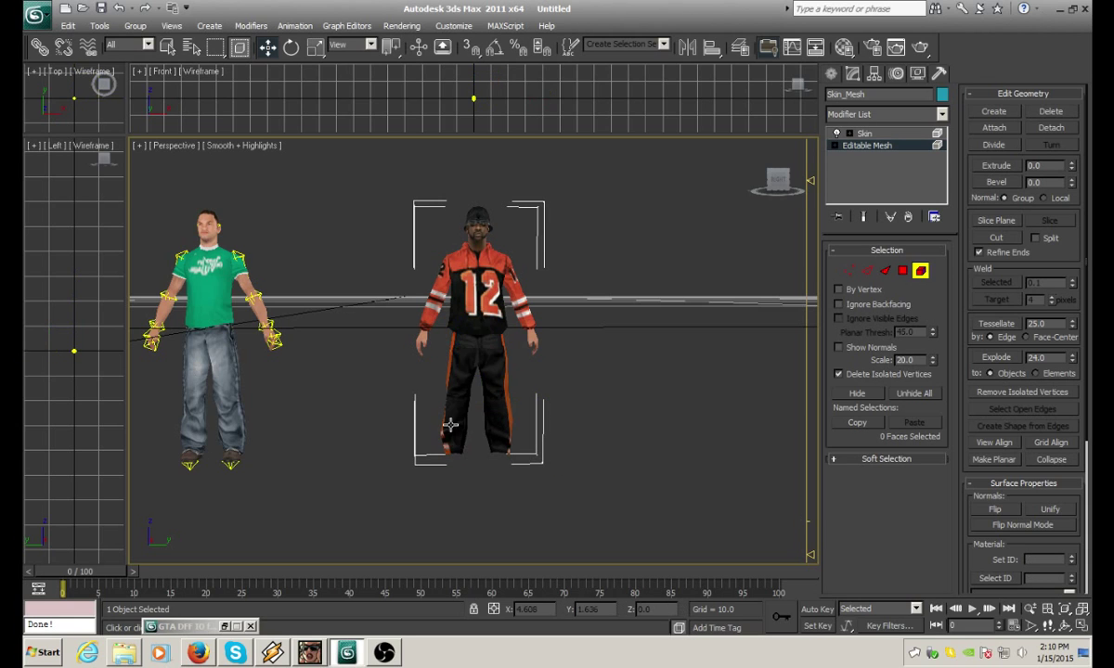
left_click(450, 428)
key("Delete")
left_click(492, 414)
key("Delete")
Delete the leftover trouser elements below the jacket's hem, including the hip pieces and the crotch sliver
scroll(482, 422, "up", 3)
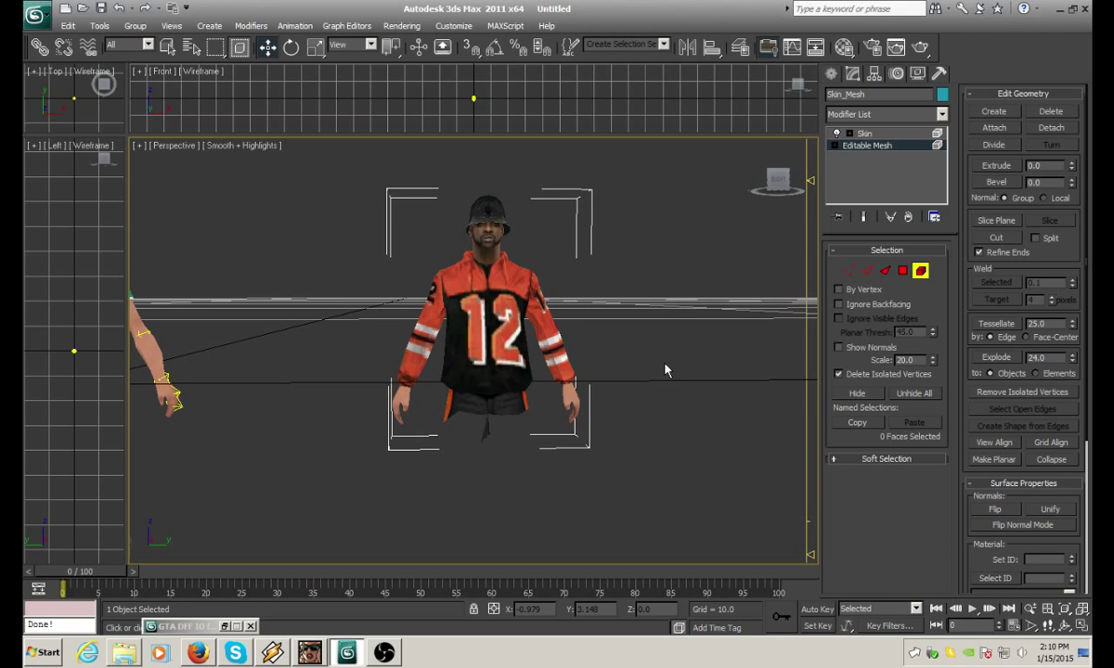
middle_click_drag(642, 332, 640, 353)
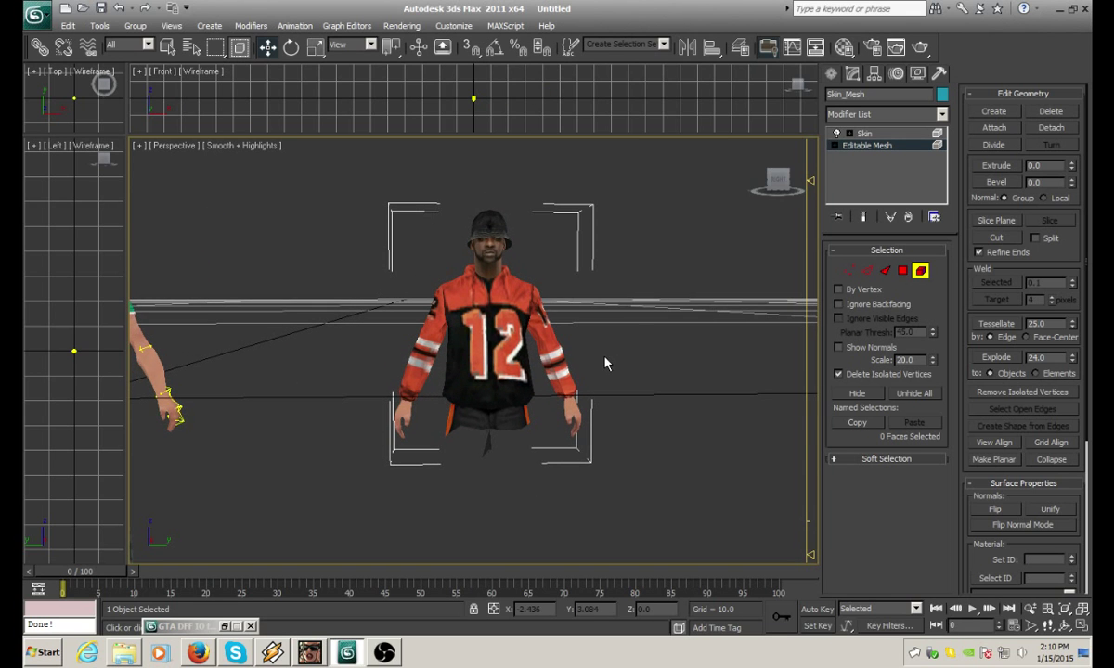
scroll(604, 364, "up", 2)
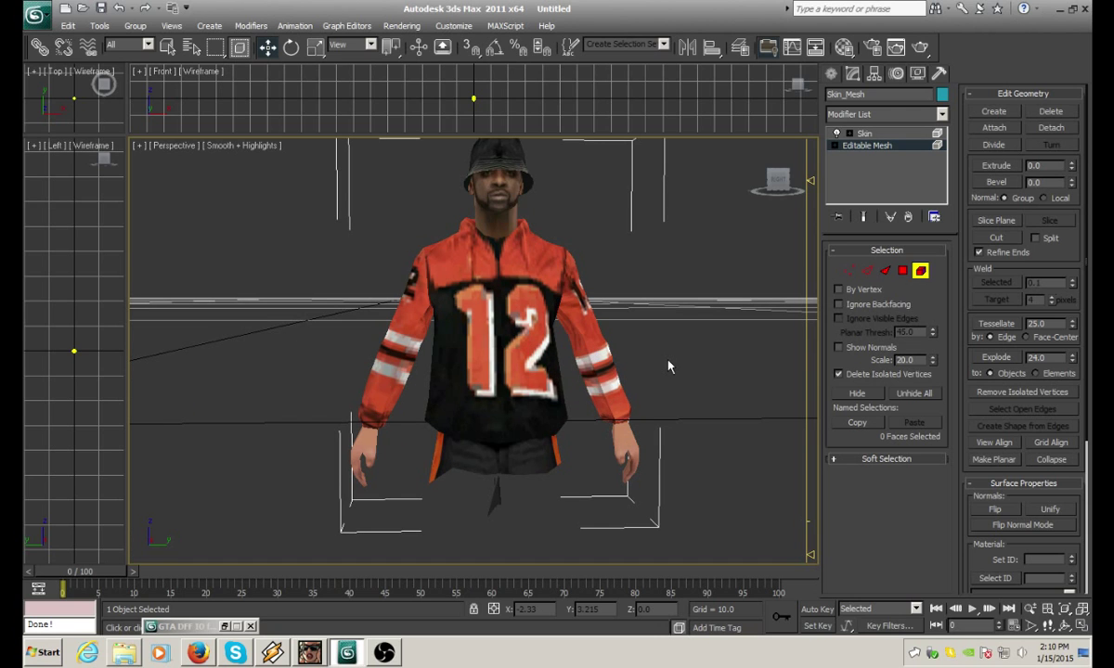
scroll(662, 347, "down", 5)
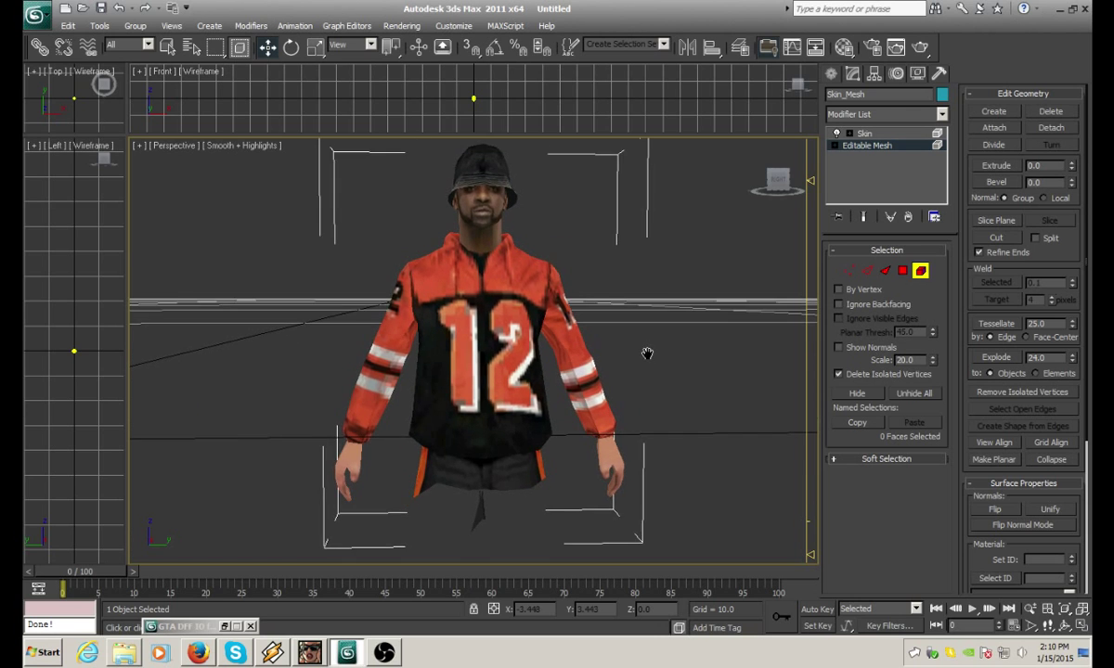
middle_click_drag(638, 416, 592, 333)
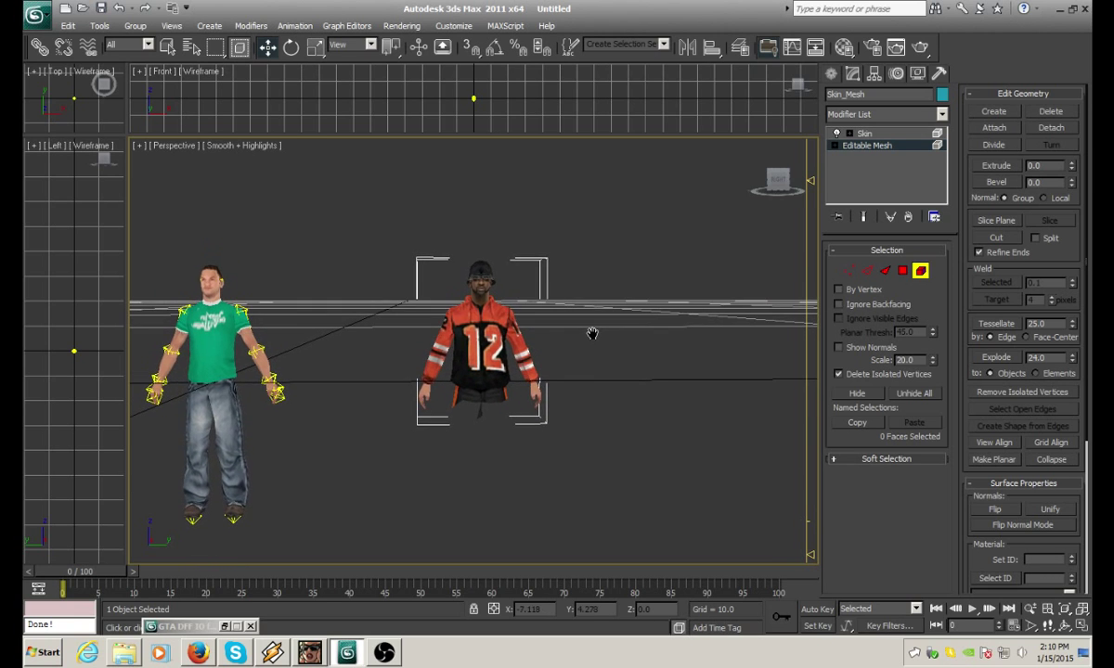
scroll(604, 411, "up", 5)
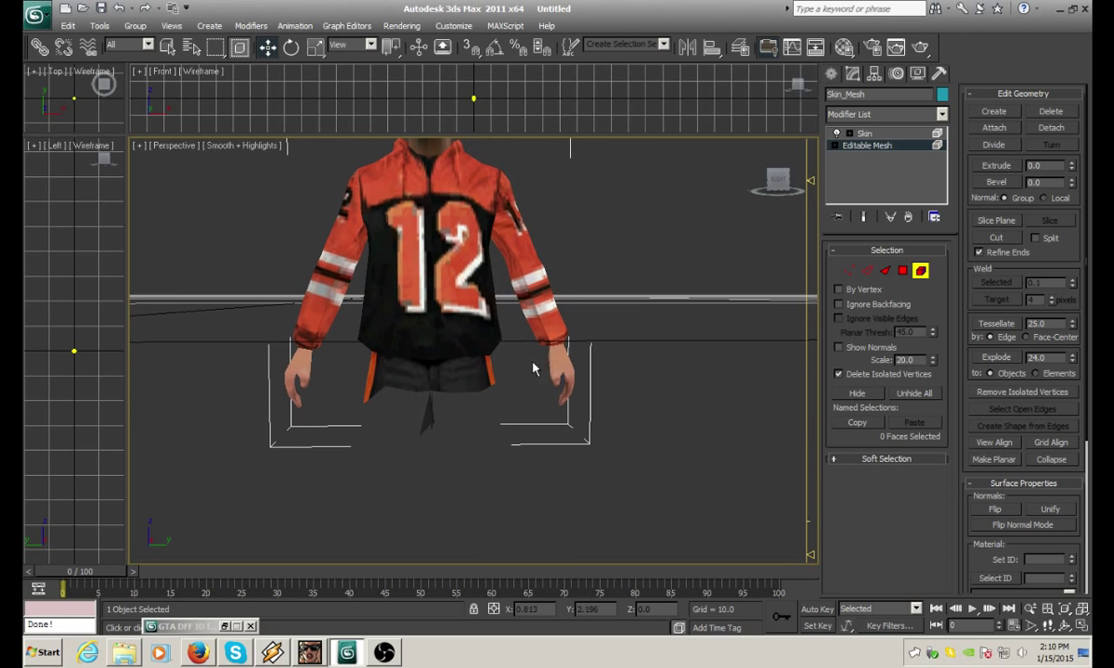
left_click(474, 388)
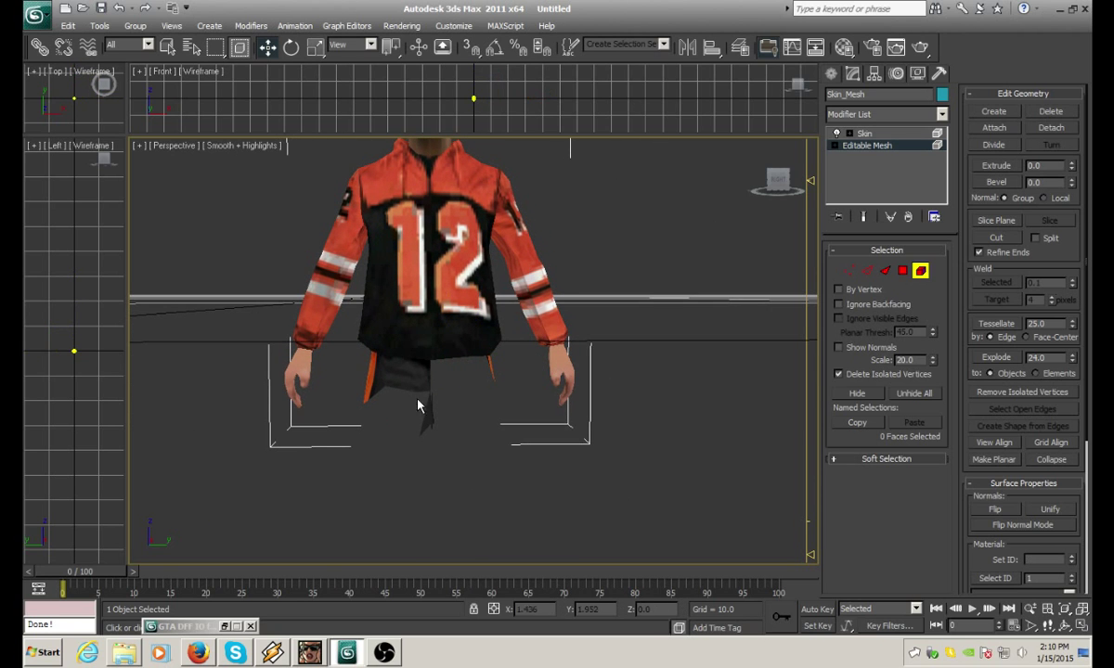
key("Delete")
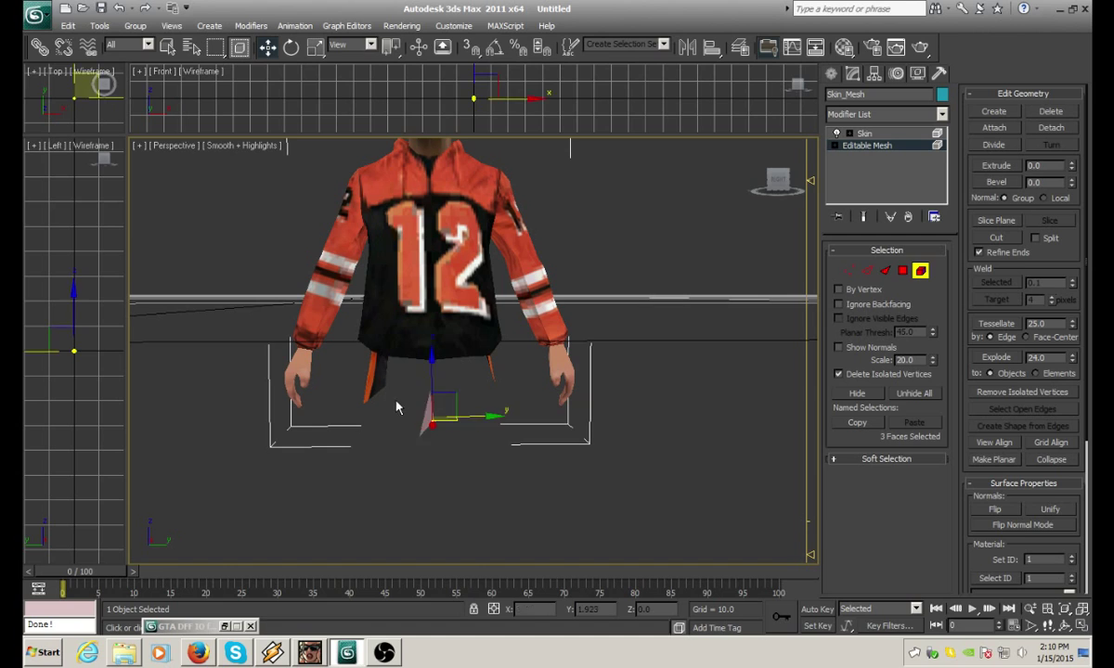
left_click(376, 371)
key("Delete")
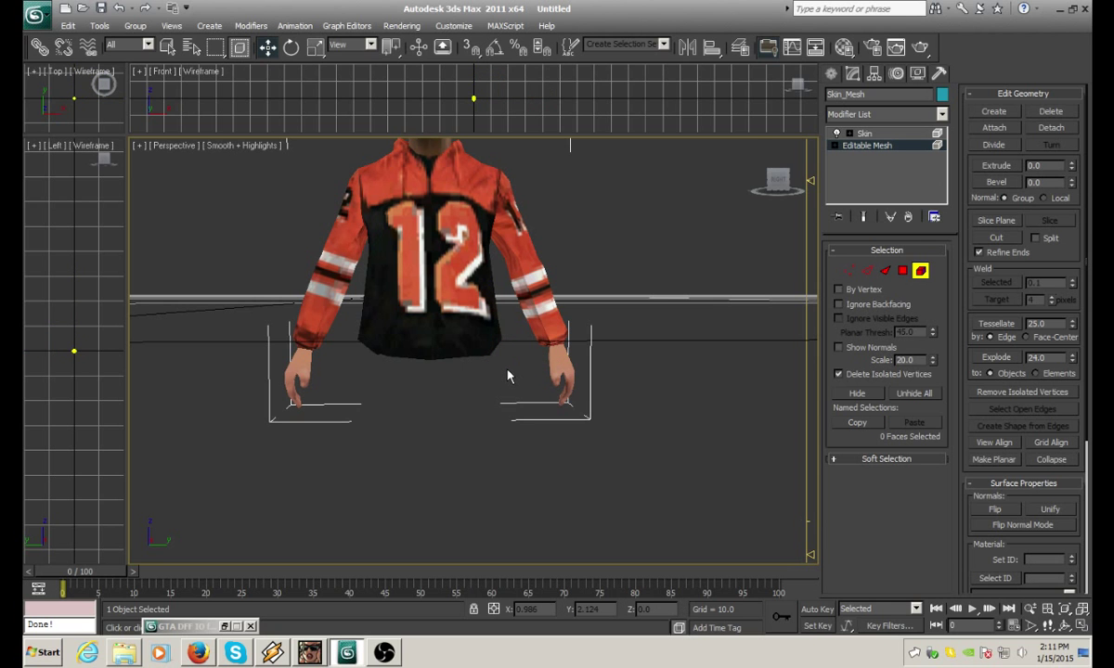
Delete the bucket hat and the upper head elements of the jacket character, working from behind
left_click_drag(781, 182, 519, 202)
middle_click_drag(562, 289, 584, 472)
scroll(577, 408, "up", 3)
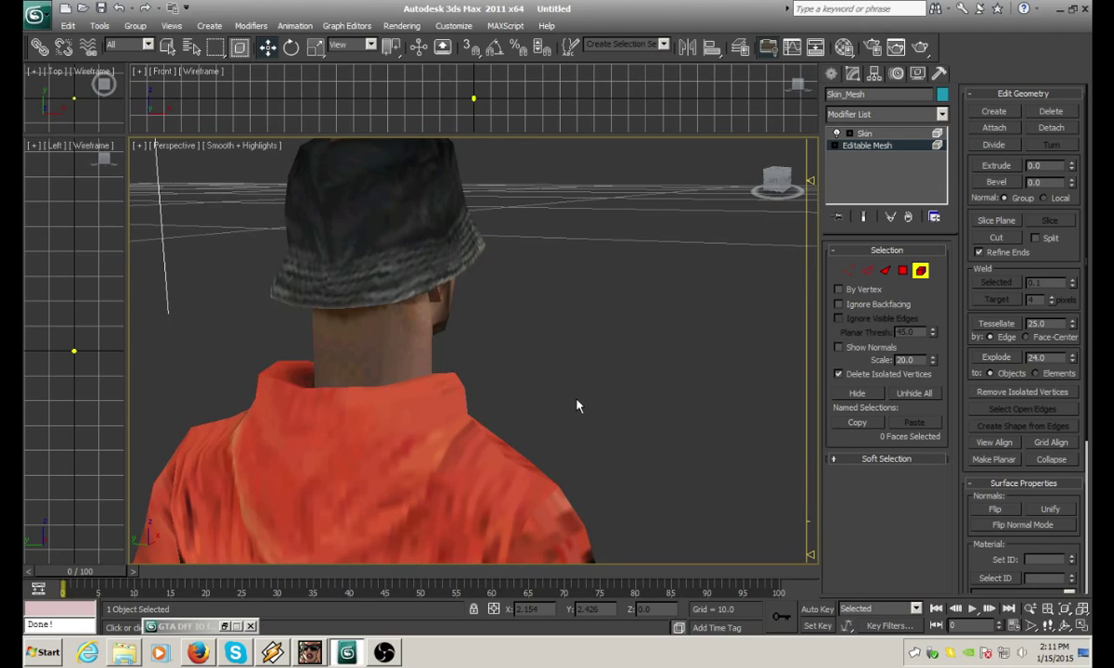
scroll(574, 357, "down", 2)
left_click_drag(510, 169, 295, 322)
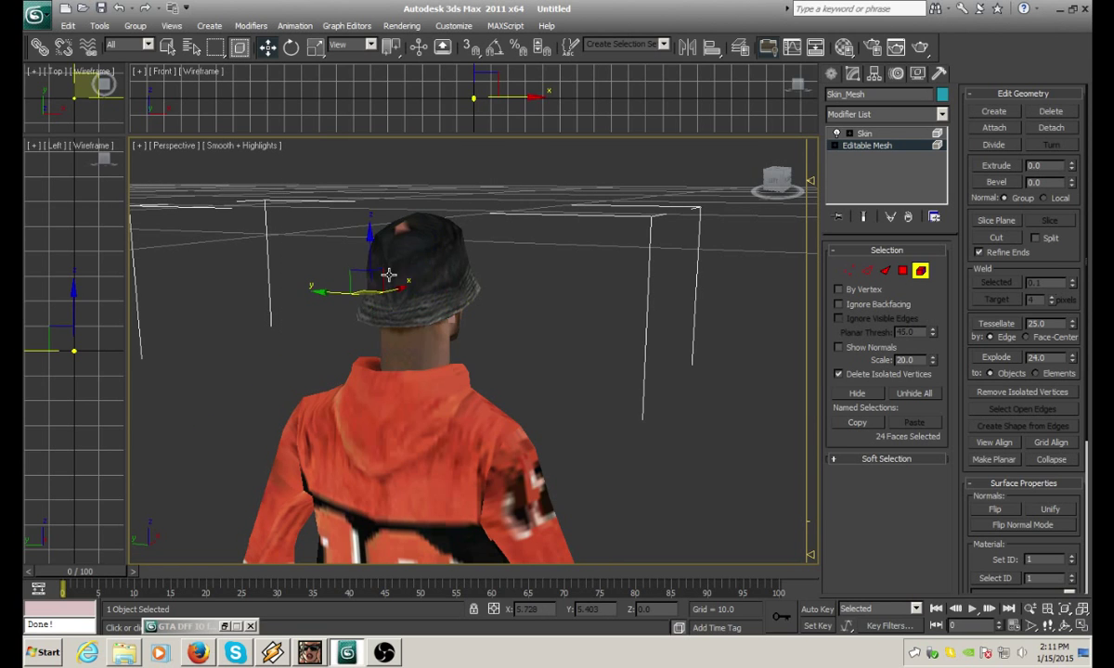
key("Delete")
left_click(413, 271)
key("Delete")
left_click_drag(492, 250, 336, 332)
key("Delete")
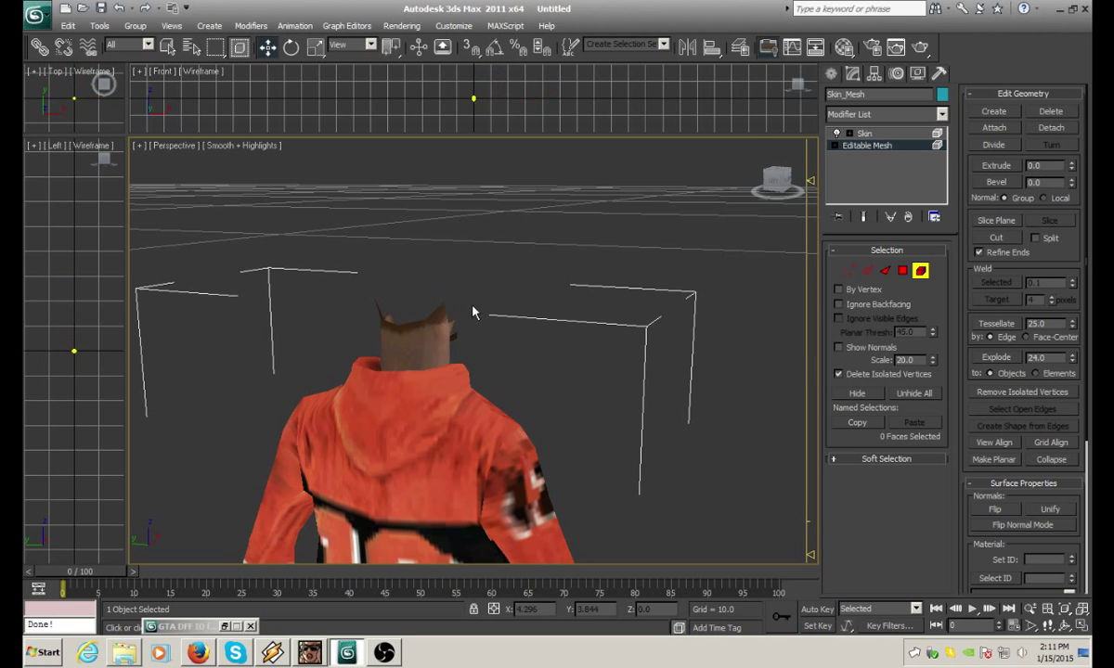
Delete the lower-face element and the upright cheek element left above the jacket's collar, working from the front
left_click_drag(785, 182, 761, 199)
scroll(666, 268, "up", 2)
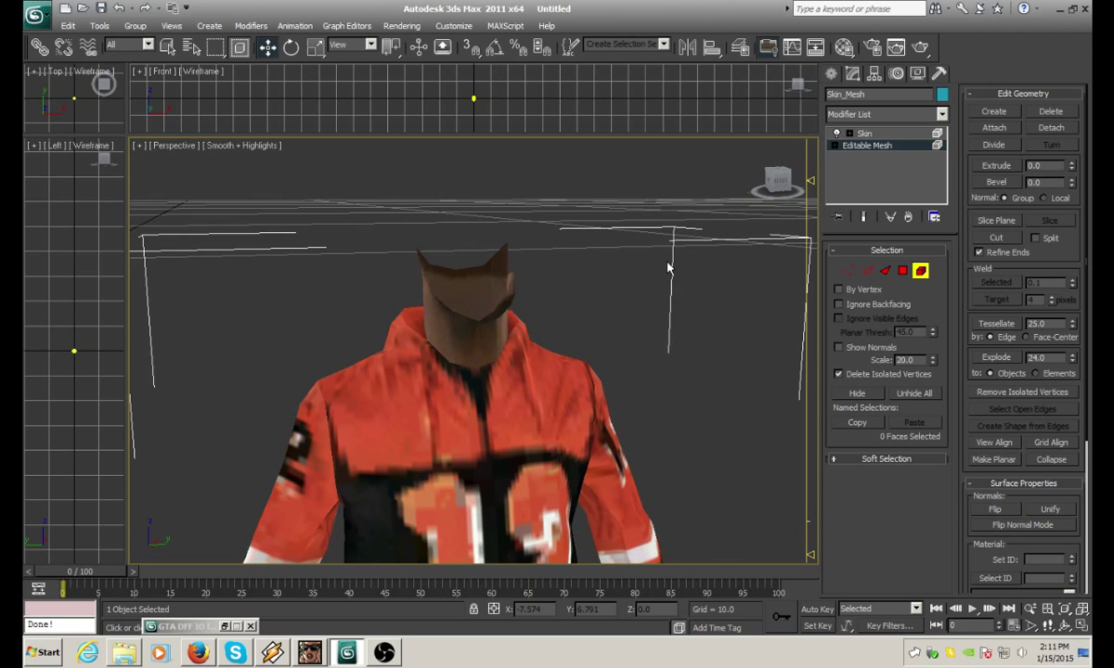
middle_click_drag(628, 286, 604, 351)
scroll(596, 356, "up", 2)
left_click(422, 370)
key("Delete")
left_click(462, 334)
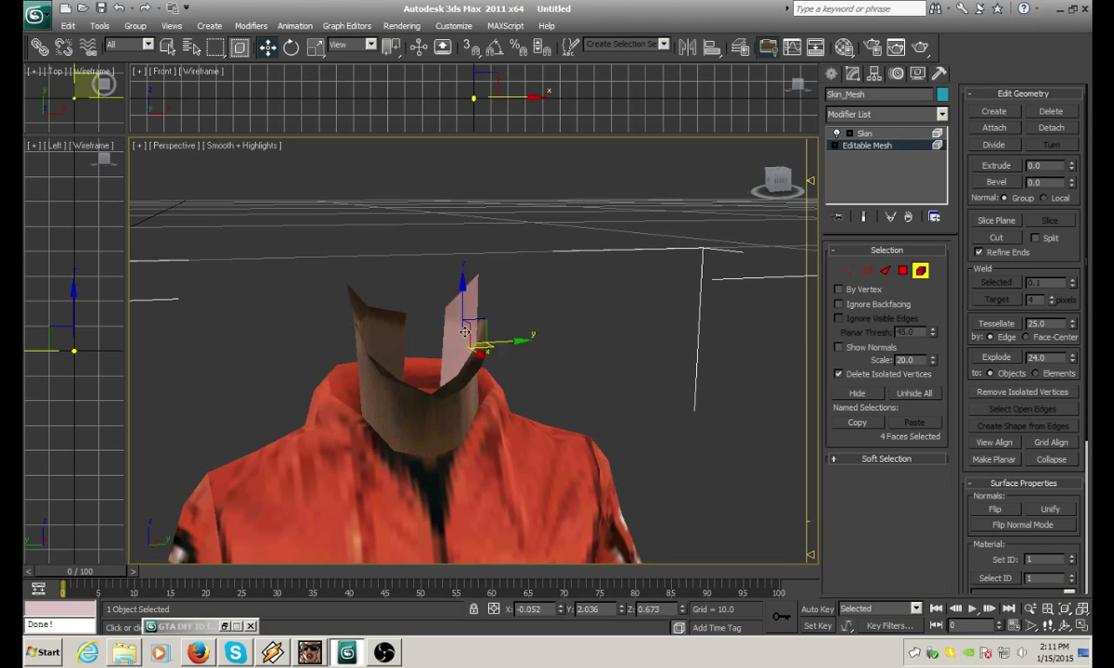
key("Delete")
Delete the remaining neck, head and ear elements that protrude from the jacket's collar
left_click(395, 370)
key("Delete")
left_click(467, 390)
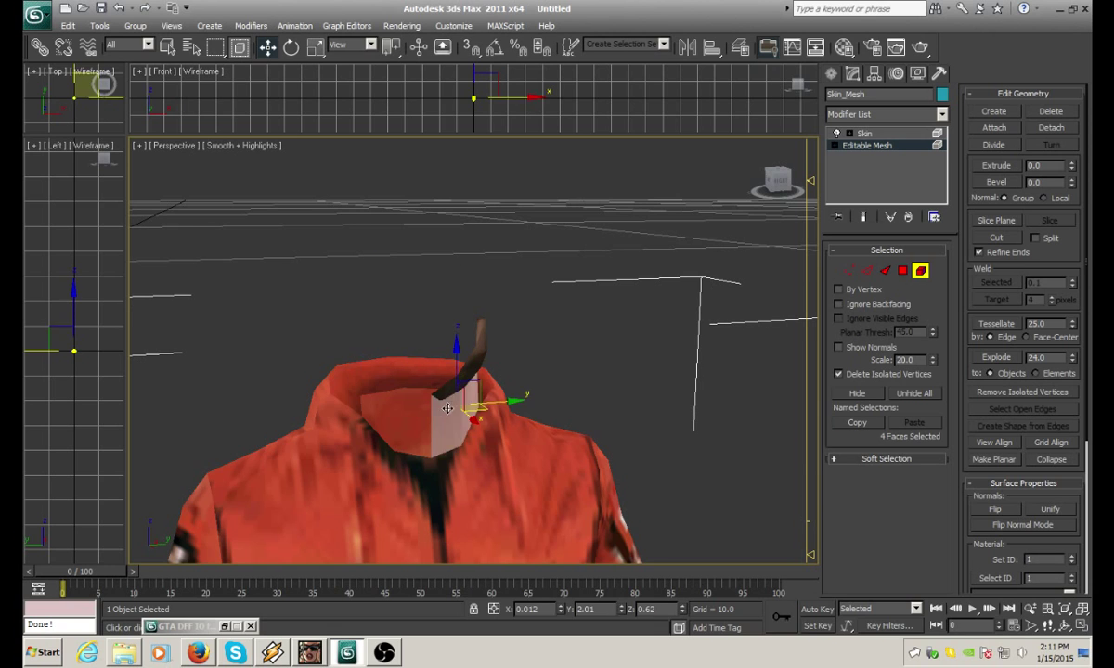
key("Delete")
left_click(465, 373)
key("Delete")
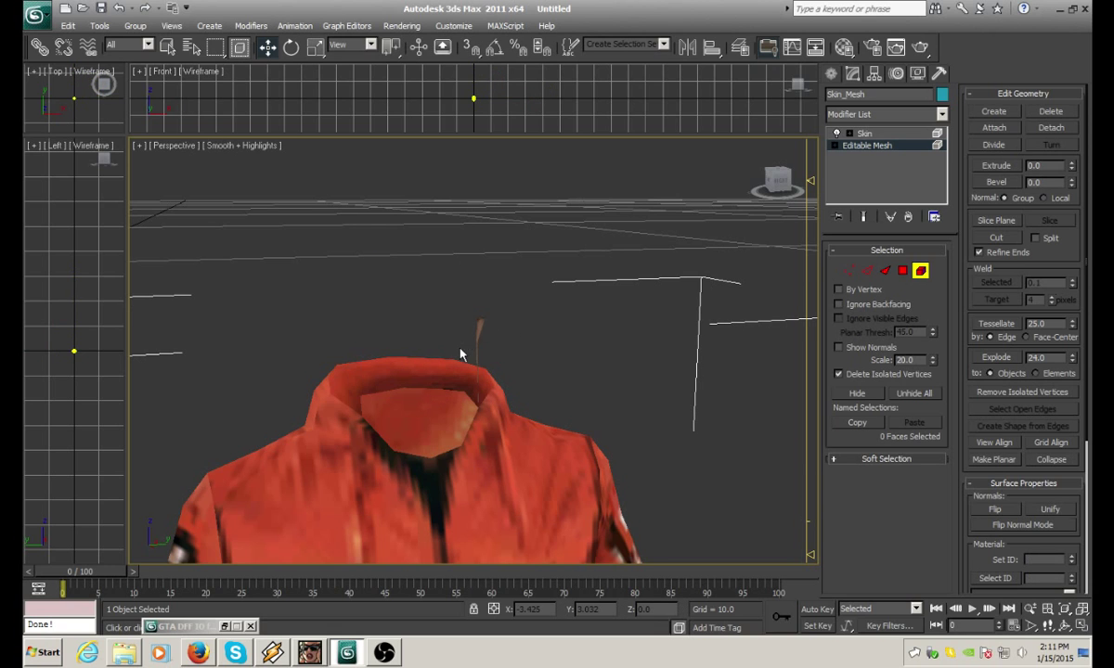
left_click(480, 332)
key("Delete")
Return the jacket mesh to its Skin level and move it along Y onto the green-shirt character's torso
scroll(557, 352, "down", 4)
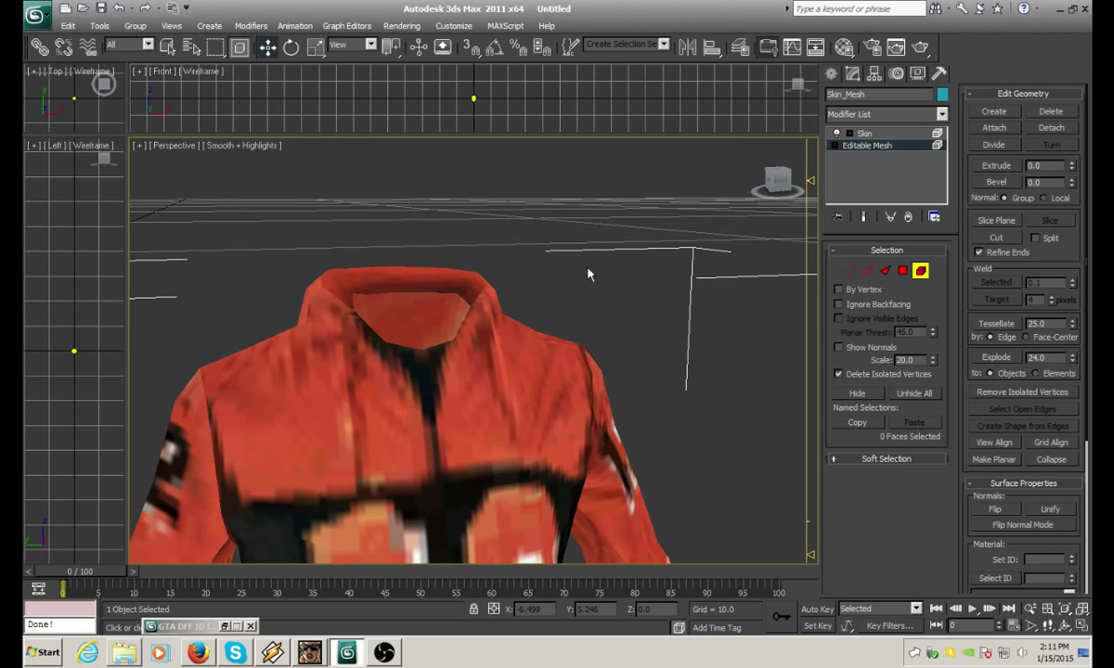
scroll(519, 459, "down", 4)
middle_click_drag(519, 459, 572, 385)
scroll(572, 385, "up", 2)
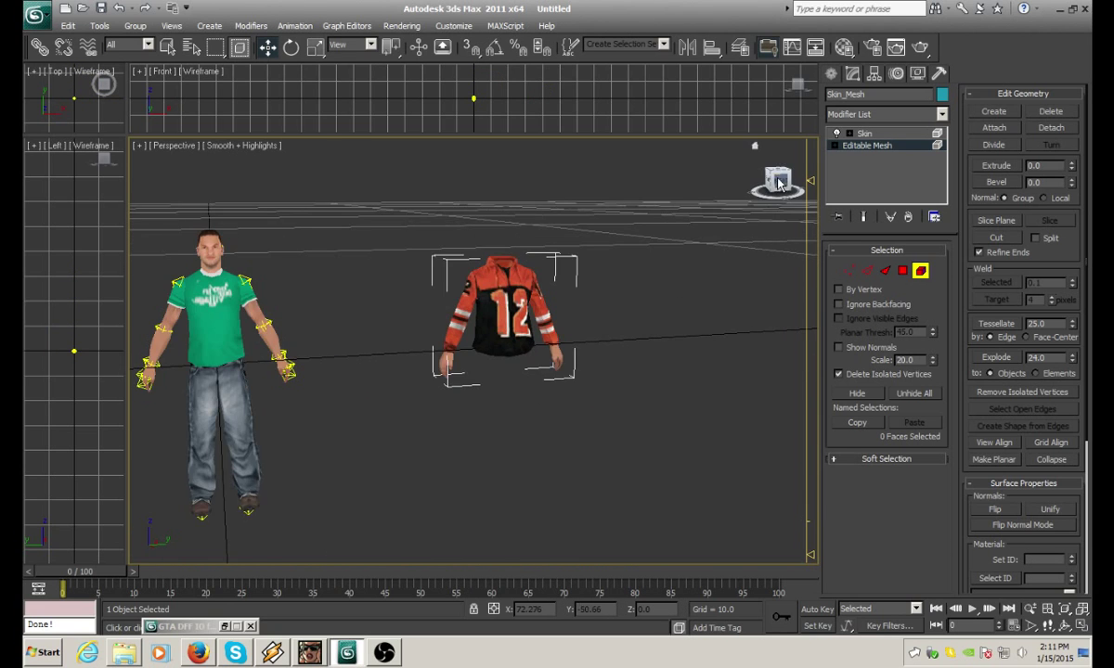
left_click_drag(776, 180, 768, 176)
scroll(615, 385, "up", 3)
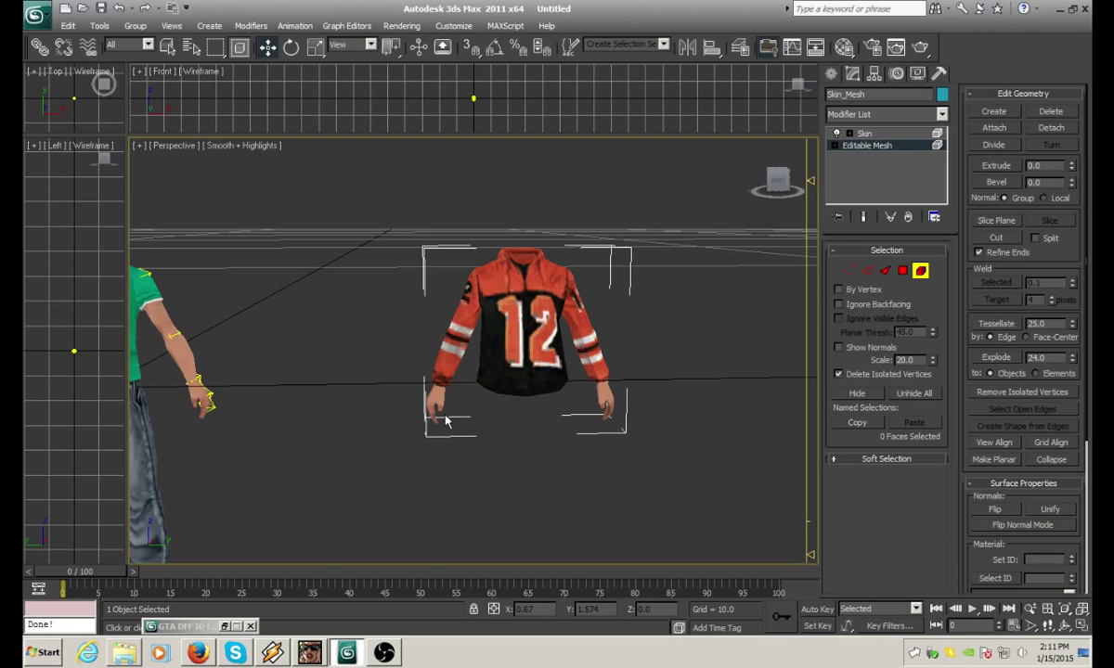
middle_click_drag(371, 438, 561, 431)
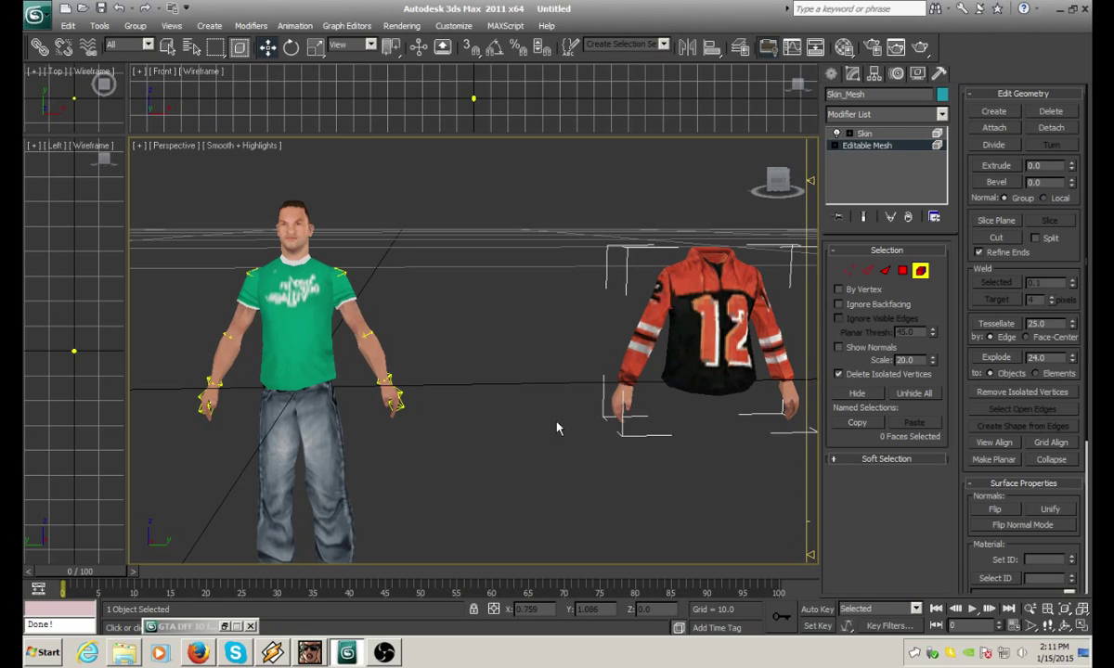
middle_click_drag(508, 428, 493, 464)
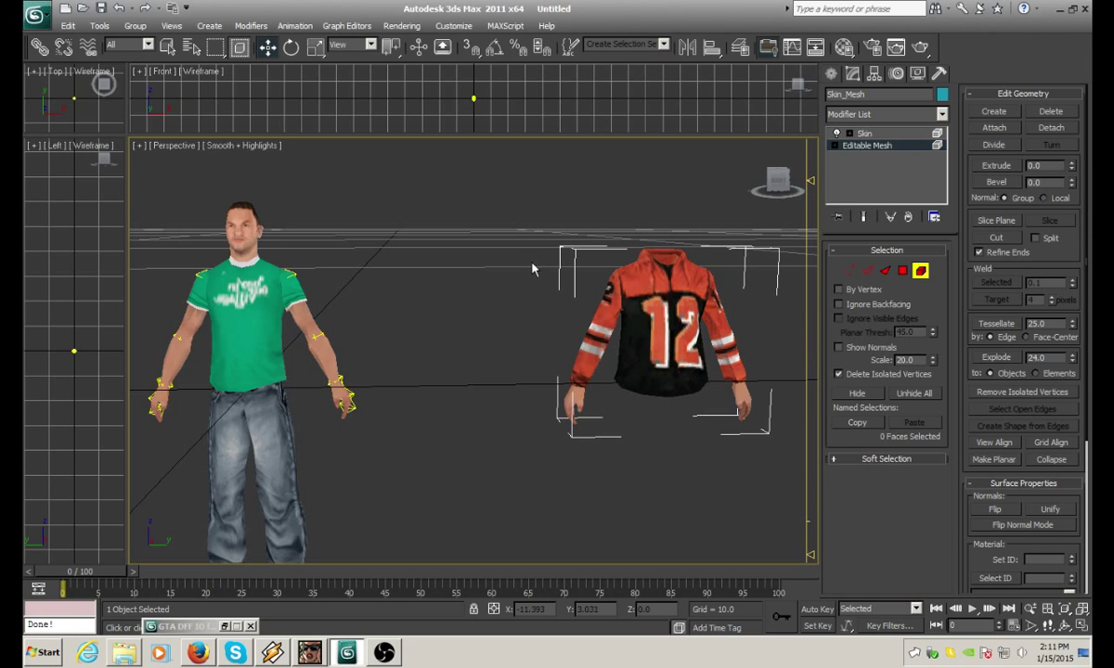
left_click(871, 136)
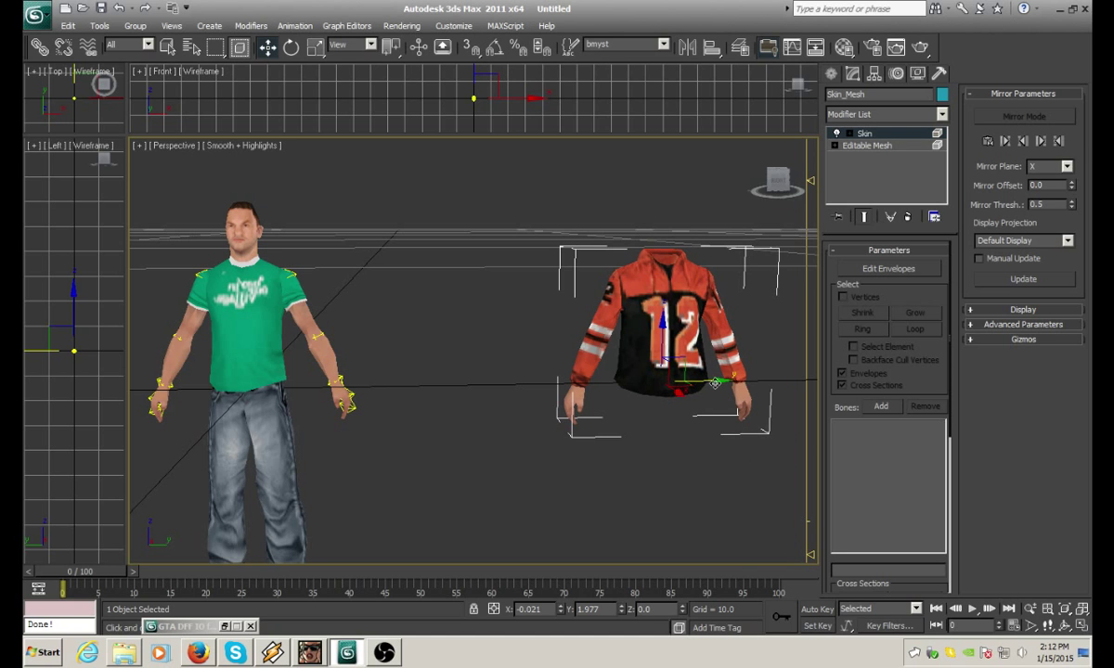
left_click_drag(714, 383, 303, 384)
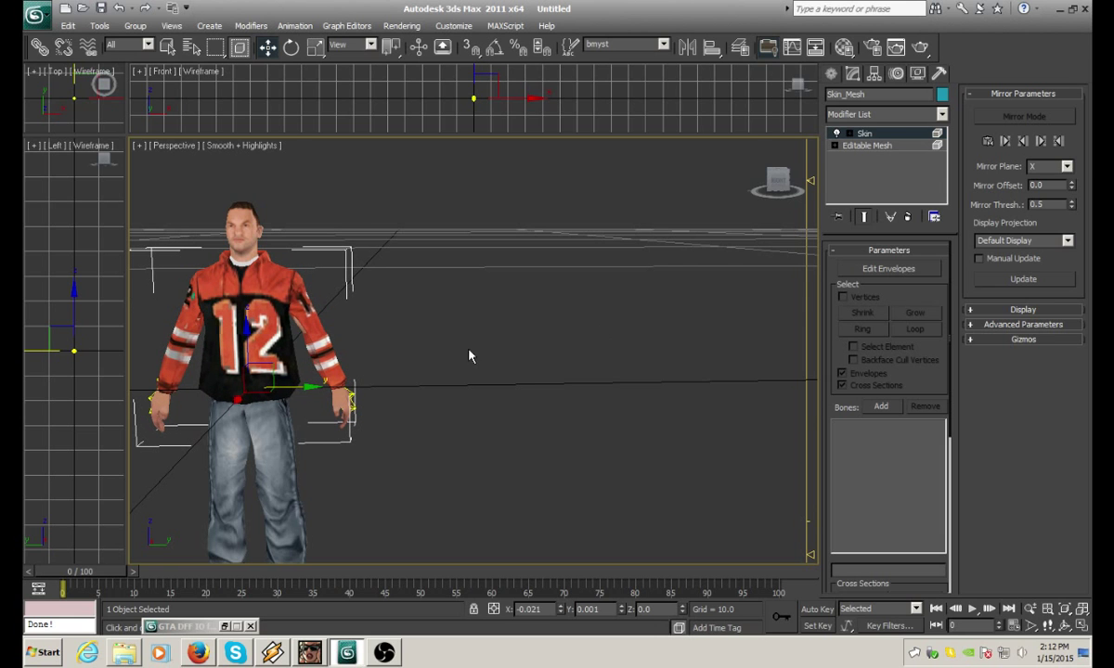
Examine the jacket's fit over the green-shirt body from the side, back and front, looking for poke-through
left_click_drag(776, 185, 718, 179)
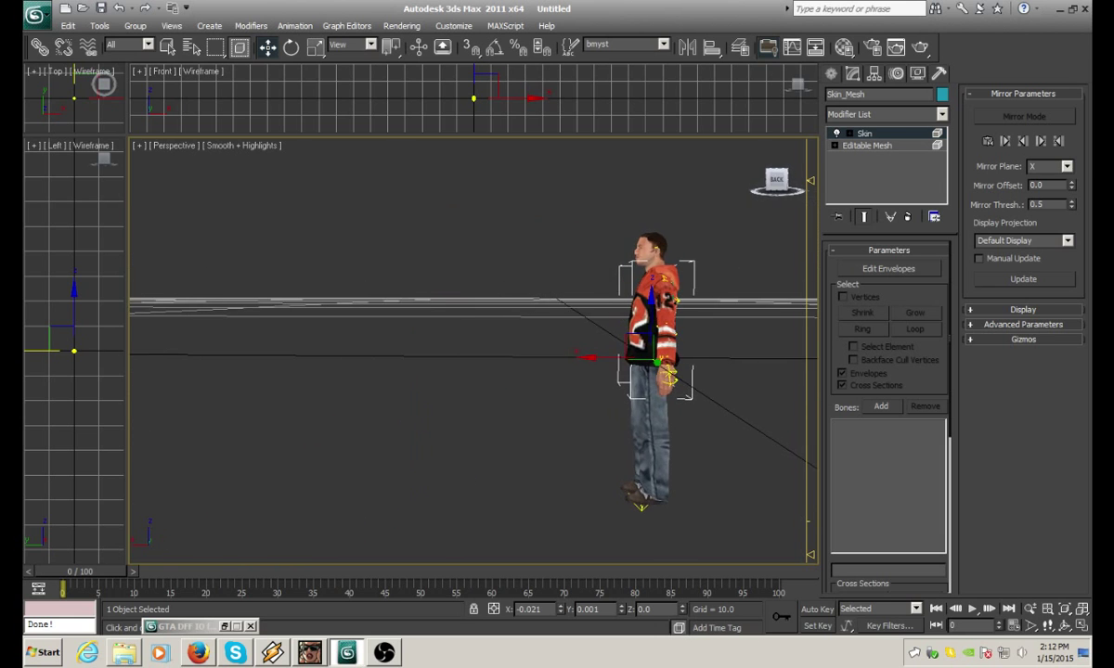
middle_click_drag(771, 296, 568, 344)
scroll(568, 345, "up", 3)
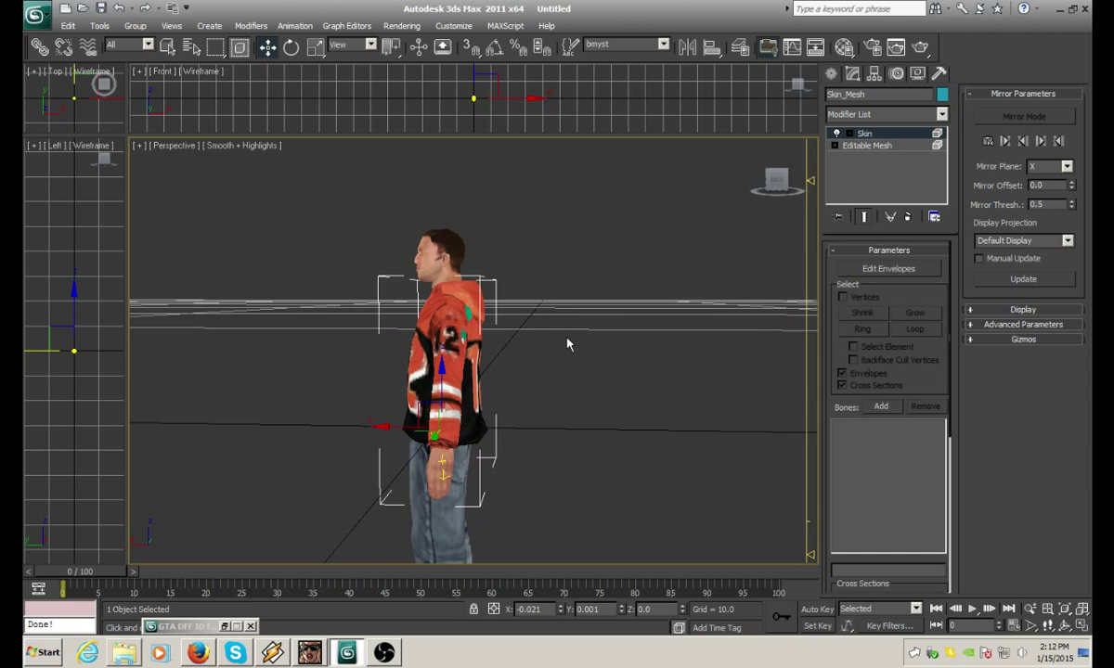
scroll(568, 344, "down", 3)
left_click_drag(733, 181, 705, 181)
middle_click_drag(607, 339, 399, 250)
middle_click_drag(347, 307, 241, 347)
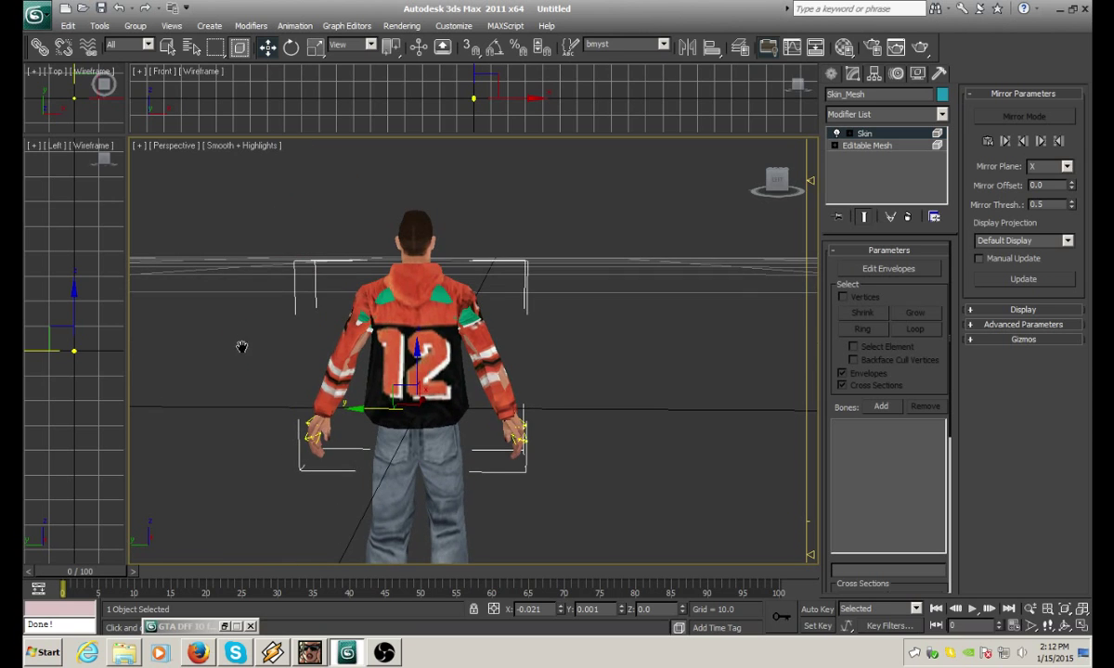
scroll(589, 360, "up", 2)
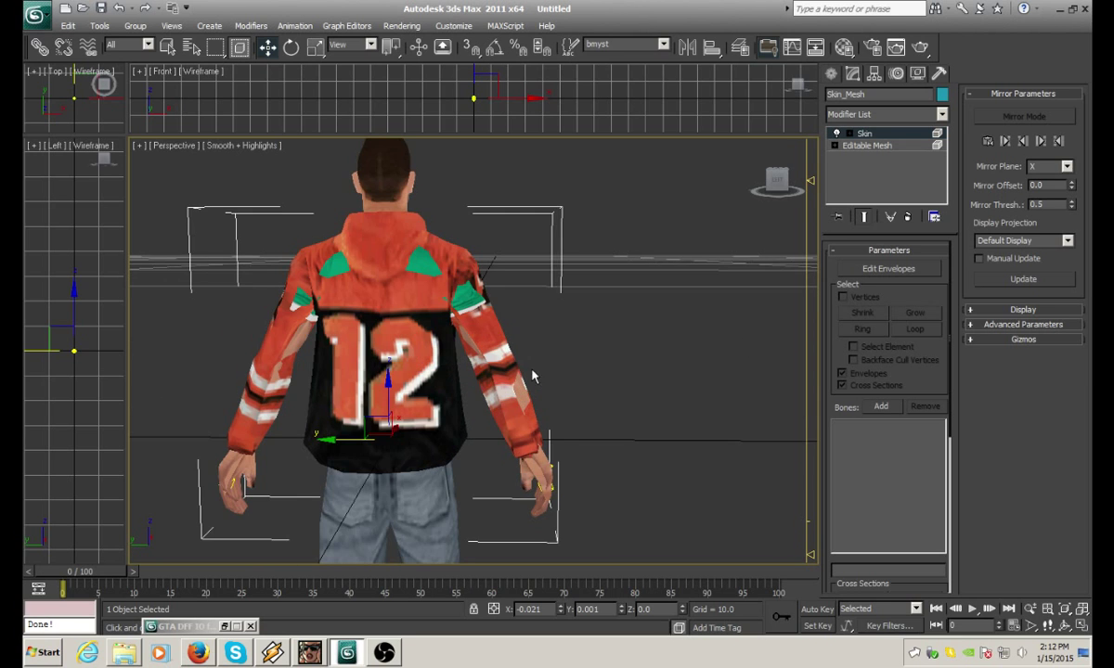
middle_click_drag(535, 373, 619, 382)
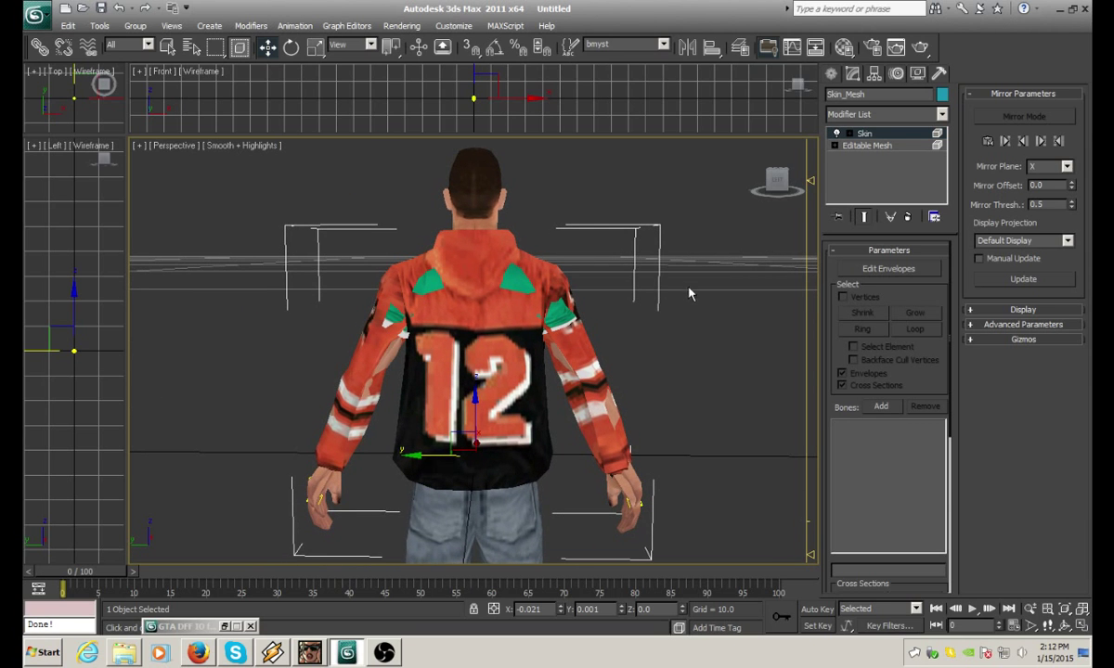
left_click_drag(781, 189, 599, 199)
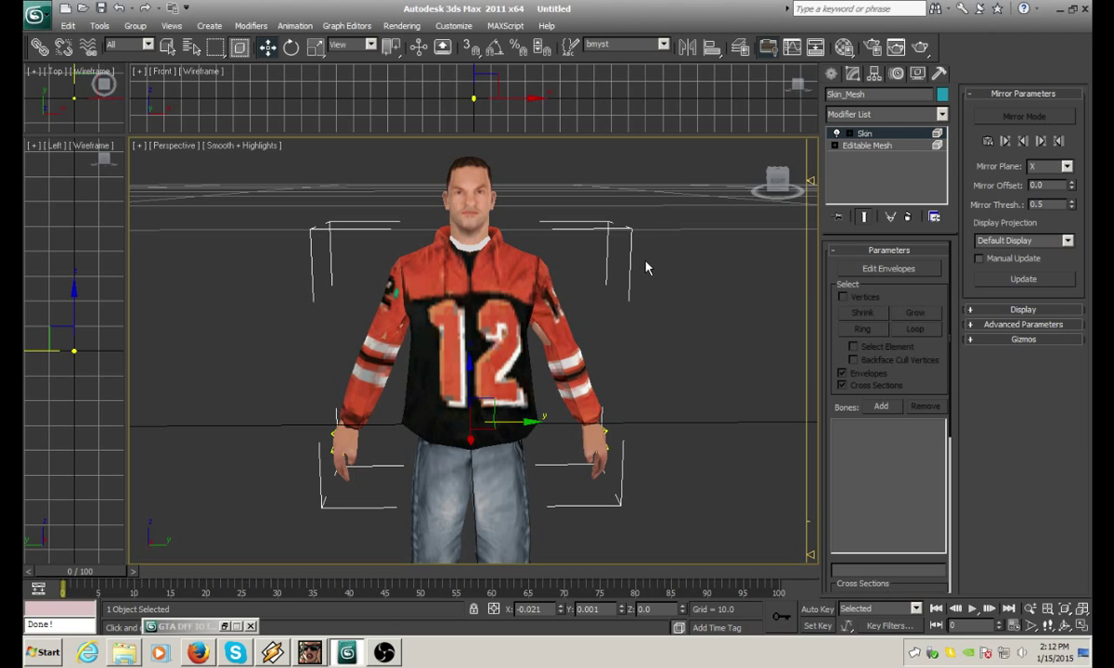
middle_click_drag(661, 256, 661, 271)
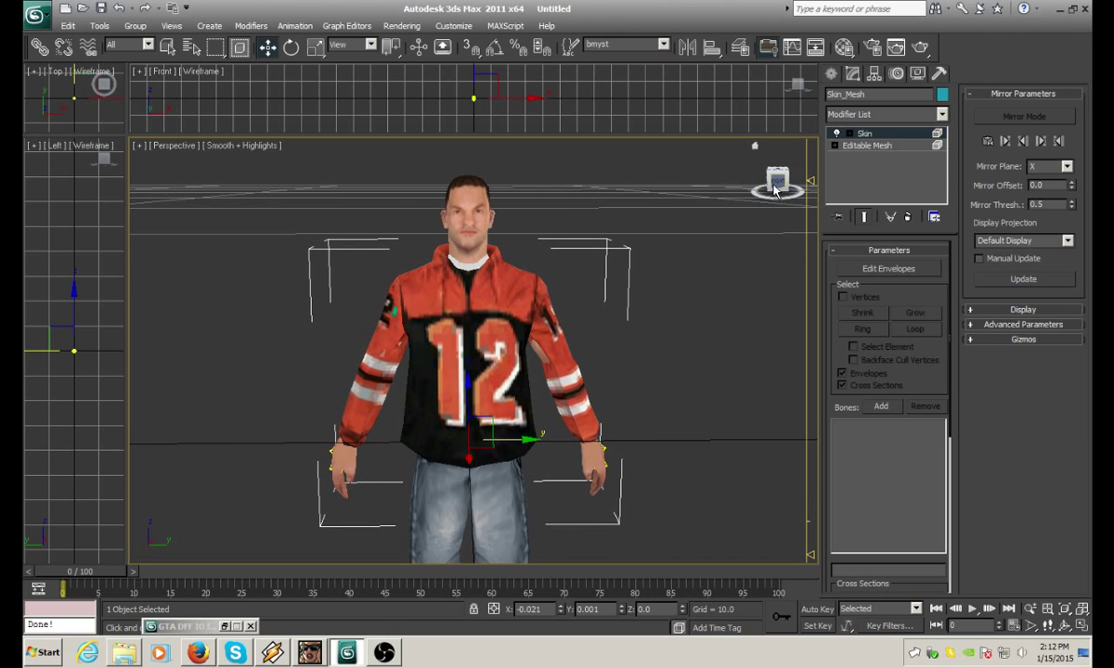
mouse_move(775, 190)
left_mouse_down()
mouse_move(669, 187)
mouse_move(773, 181)
mouse_move(849, 193)
mouse_move(879, 178)
mouse_move(800, 169)
mouse_move(776, 189)
left_mouse_up()
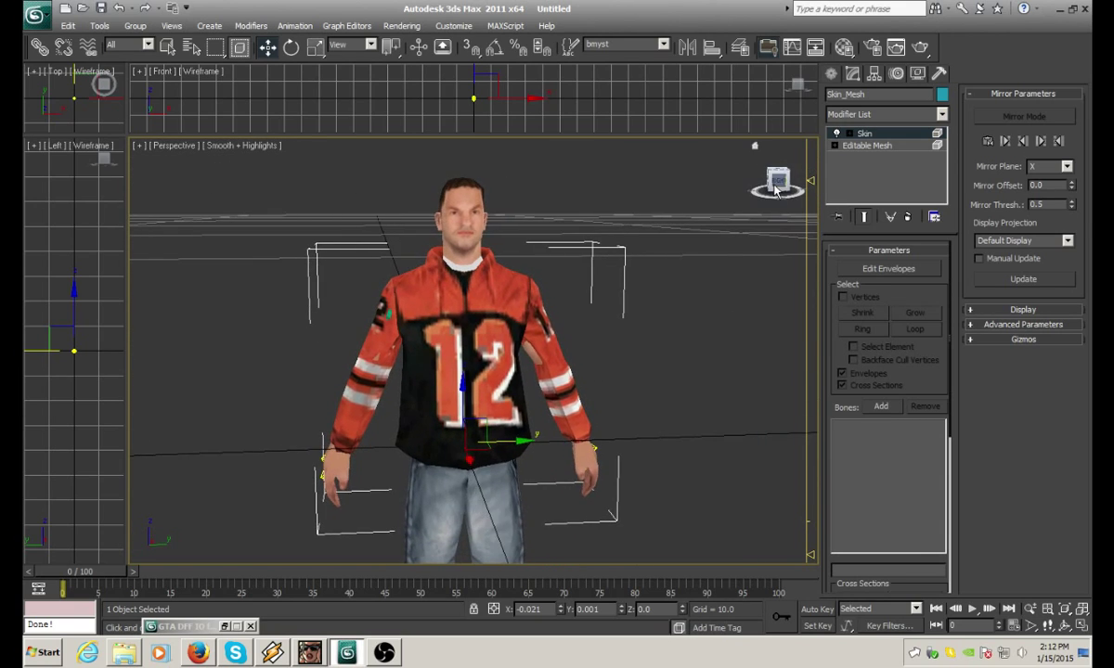
Open the jacket's Editable Mesh level for vertex selection, accepting the topology warning, and select all of its vertices
left_click(867, 146)
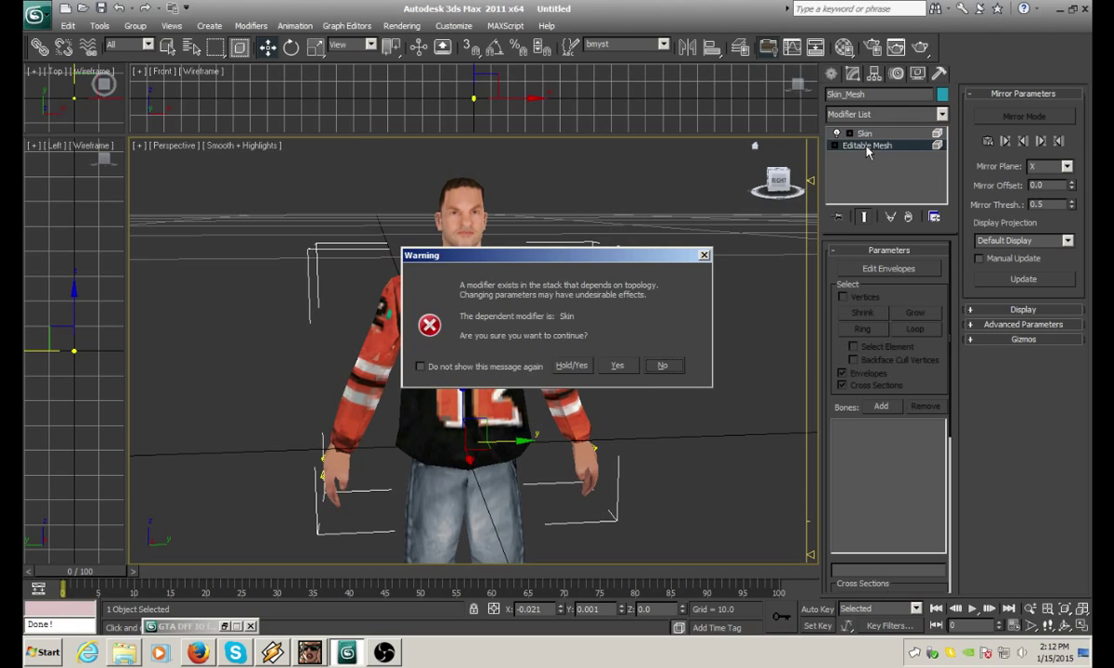
left_click(618, 366)
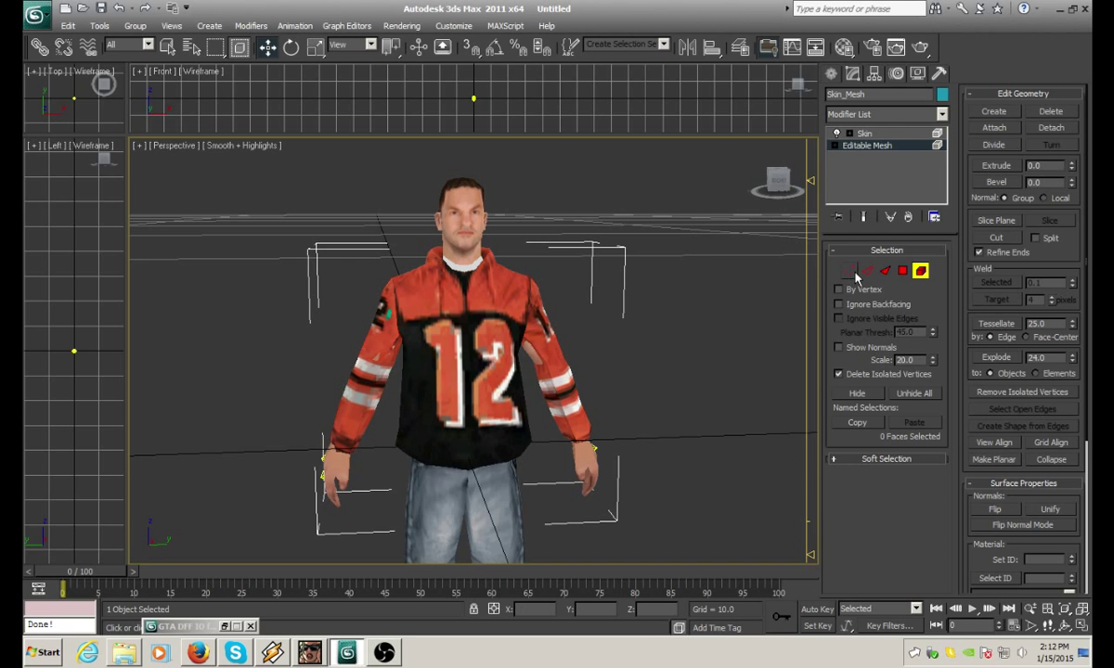
left_click(848, 270)
middle_click_drag(689, 417, 687, 391)
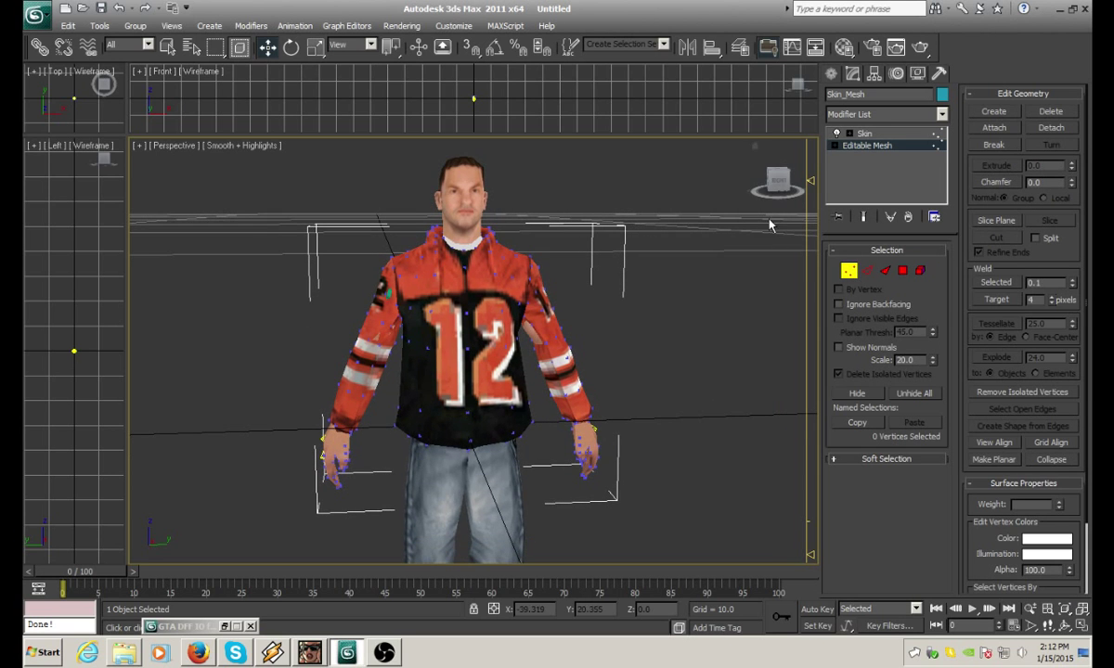
left_click_drag(778, 181, 306, 537)
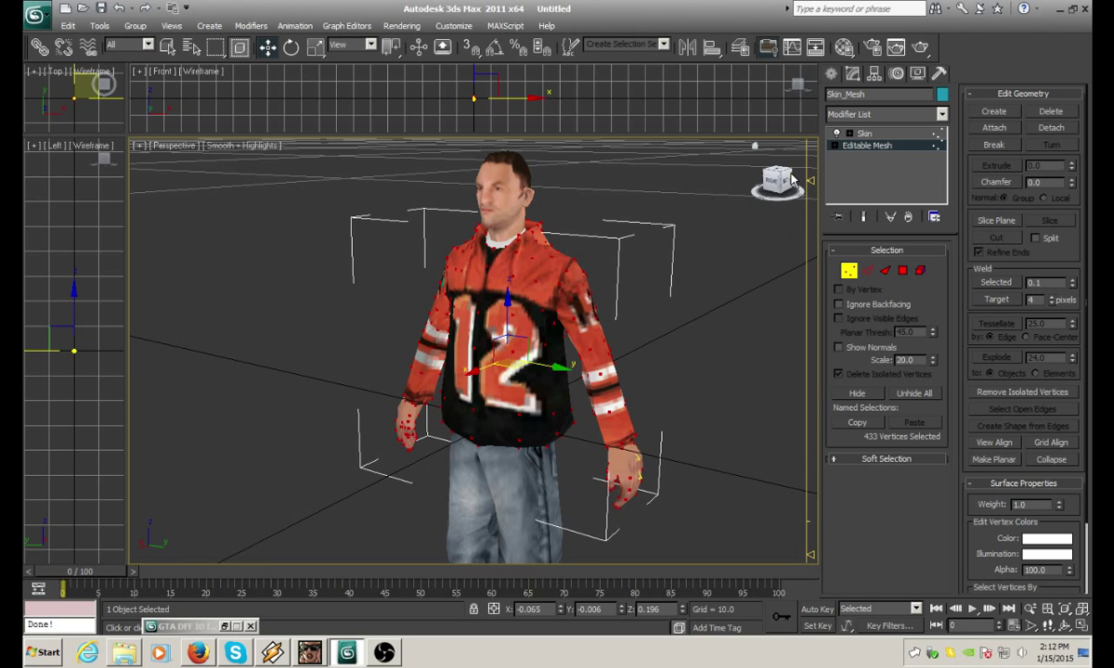
Try scaling all jacket vertices uniformly to 97 percent and stretching them along X to about 127 percent
mouse_move(777, 182)
left_mouse_down()
mouse_move(722, 181)
mouse_move(788, 172)
left_mouse_up()
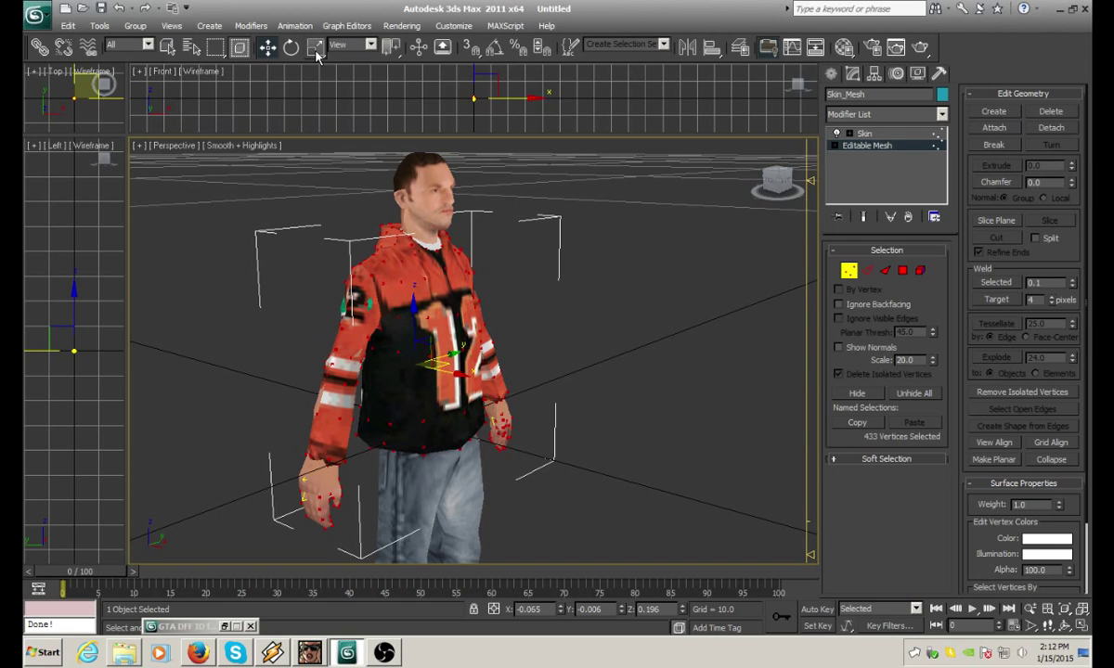
left_click(315, 49)
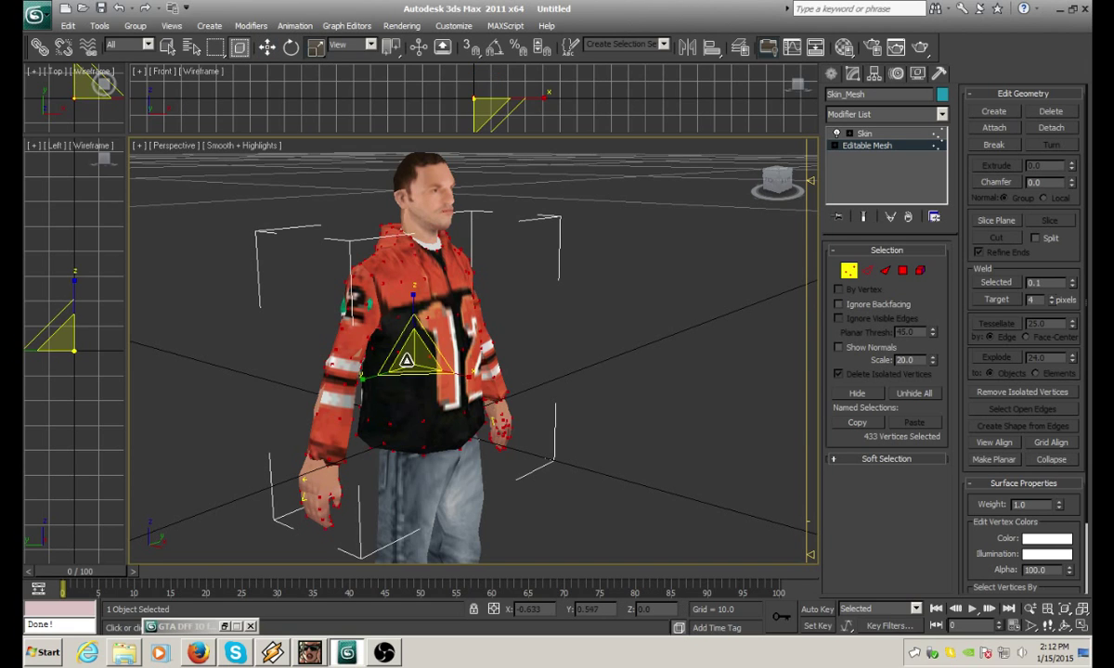
left_click_drag(407, 360, 409, 346)
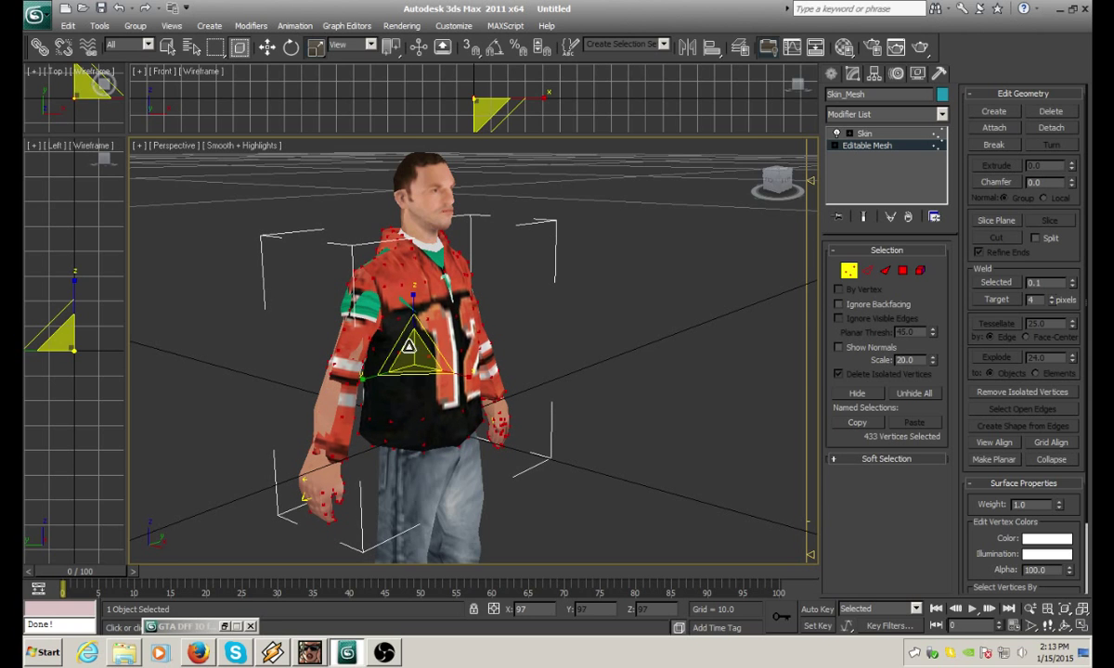
left_click_drag(778, 185, 794, 185)
left_click_drag(465, 376, 480, 384)
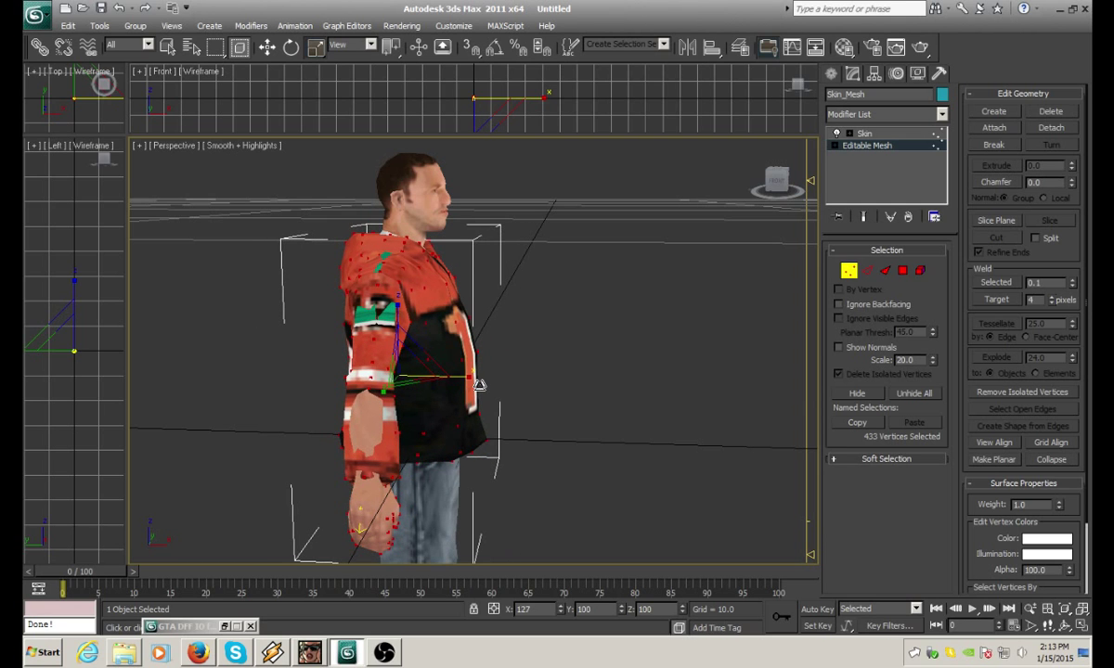
Undo both scale changes made to the jacket's vertices
left_click(68, 25)
left_click(74, 42)
left_click(68, 25)
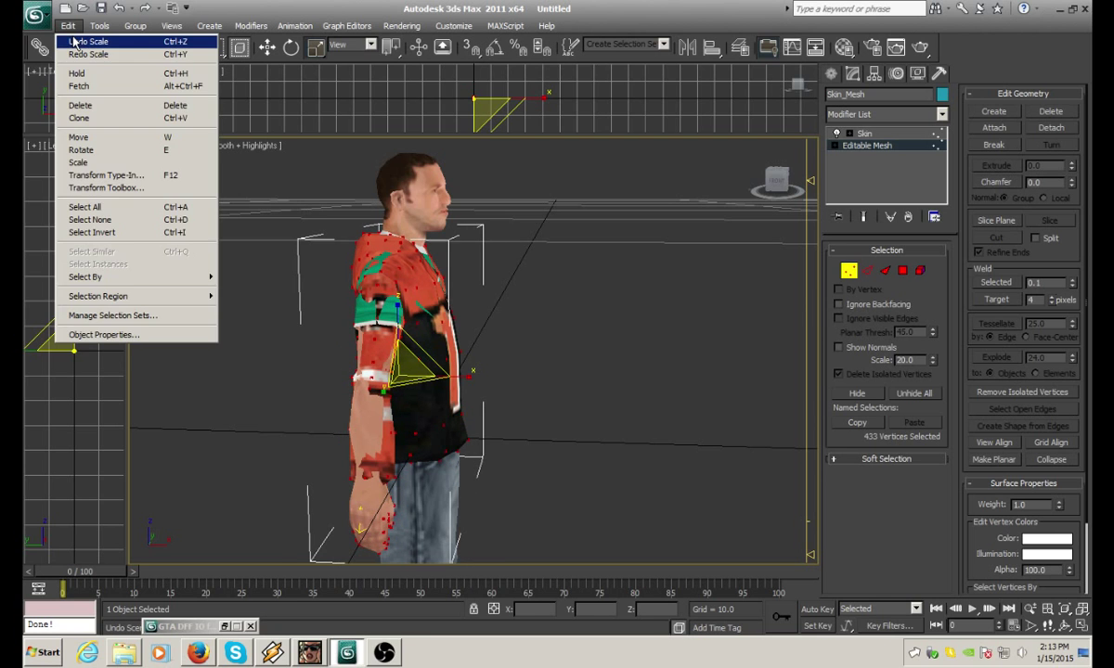
left_click(75, 42)
Clear the jacket's vertex selection, return to its Skin level and deselect the jacket
scroll(650, 390, "up", 2)
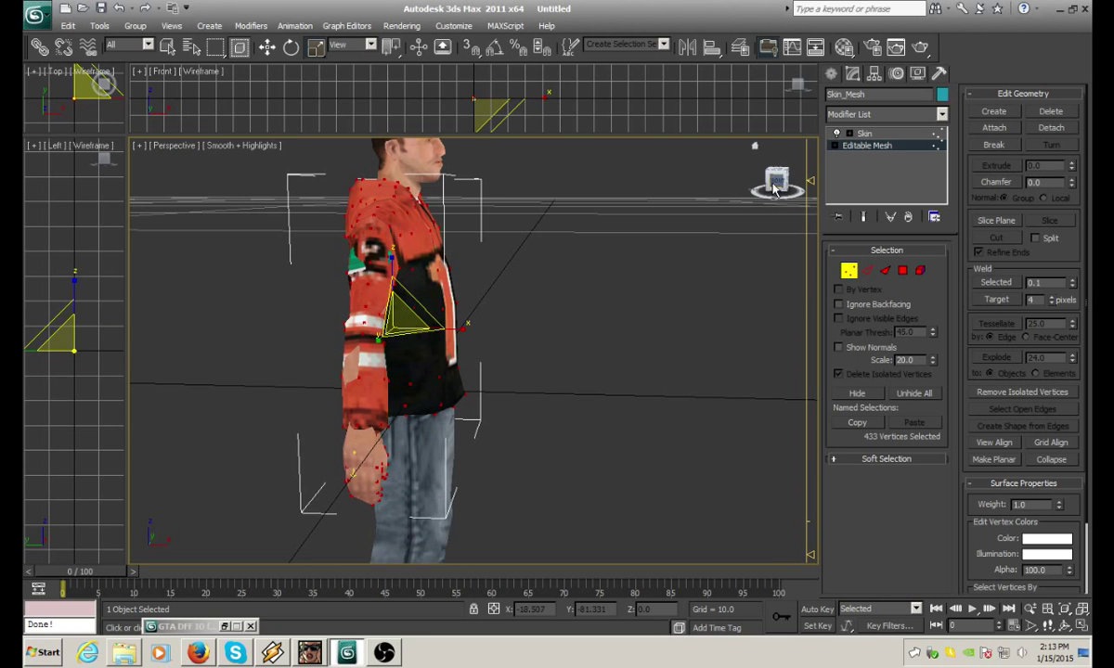
left_click_drag(775, 189, 729, 188)
middle_click_drag(648, 348, 608, 407)
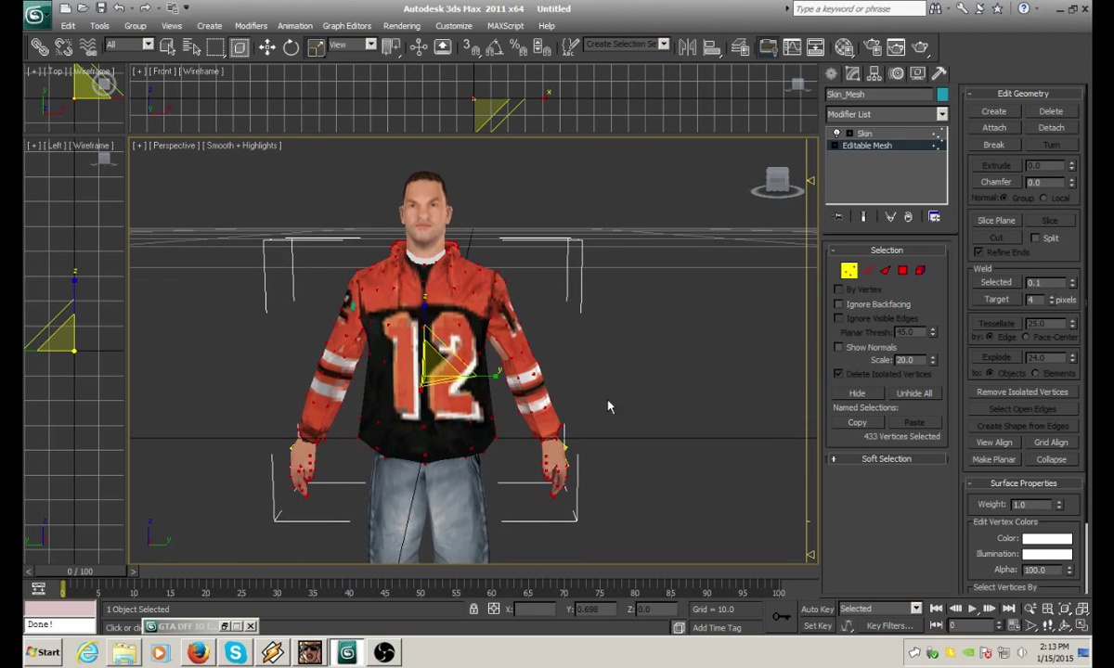
scroll(606, 390, "up", 2)
scroll(608, 366, "down", 2)
mouse_move(778, 189)
left_mouse_down()
mouse_move(710, 192)
mouse_move(788, 190)
mouse_move(725, 193)
mouse_move(640, 264)
mouse_move(735, 182)
mouse_move(747, 135)
mouse_move(682, 169)
mouse_move(789, 165)
mouse_move(769, 209)
mouse_move(757, 193)
left_mouse_up()
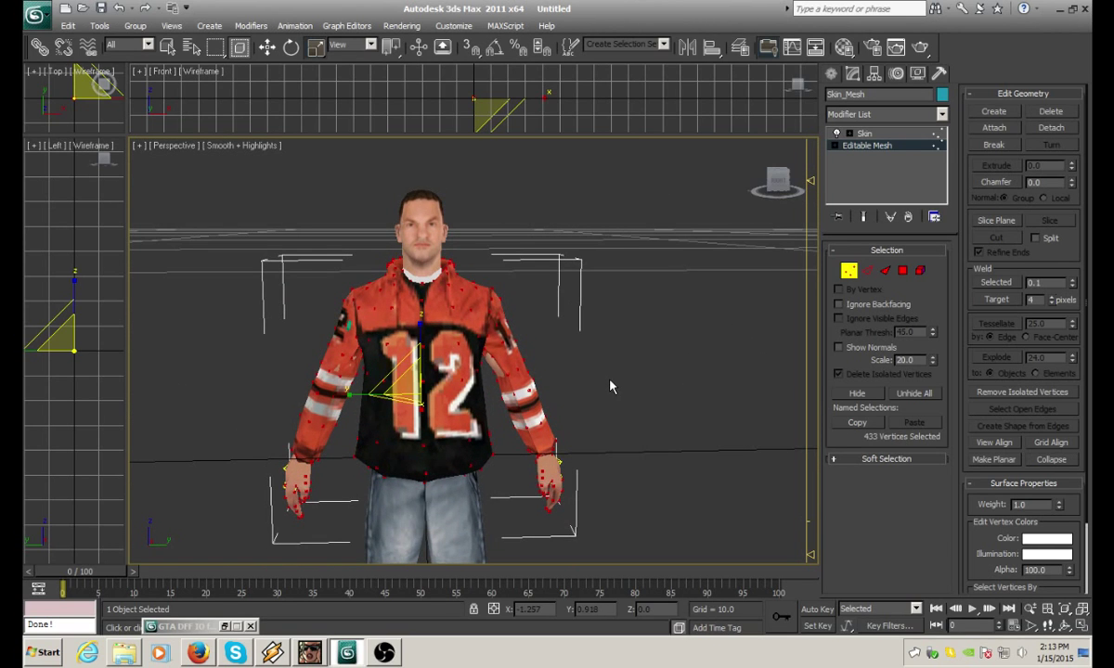
left_click(669, 367)
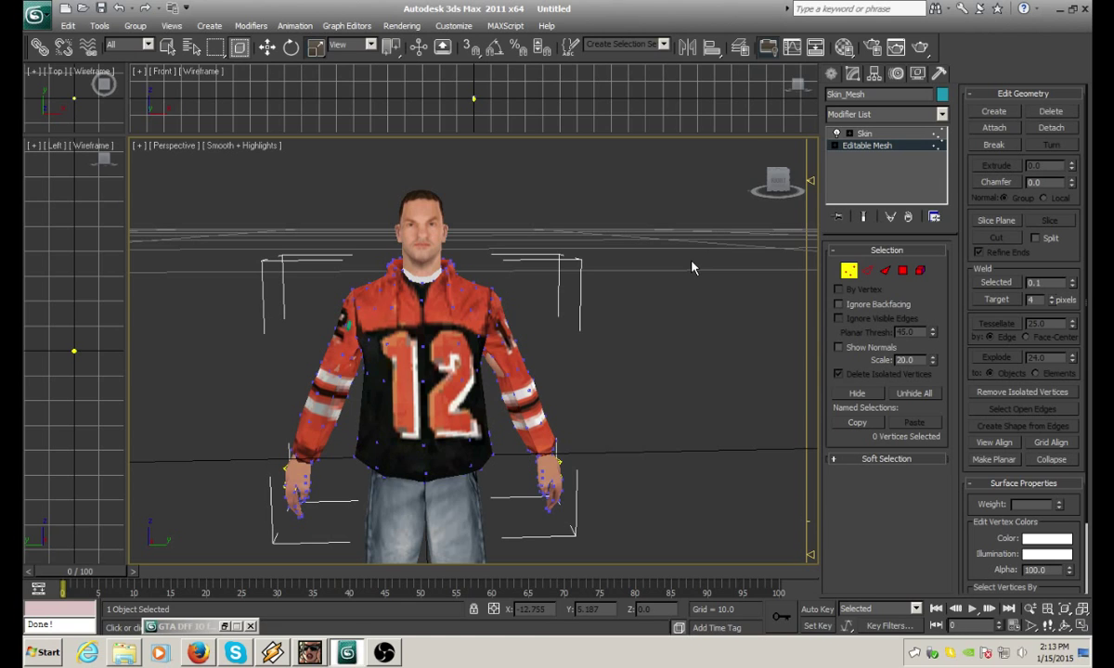
left_click(900, 136)
left_click(700, 324)
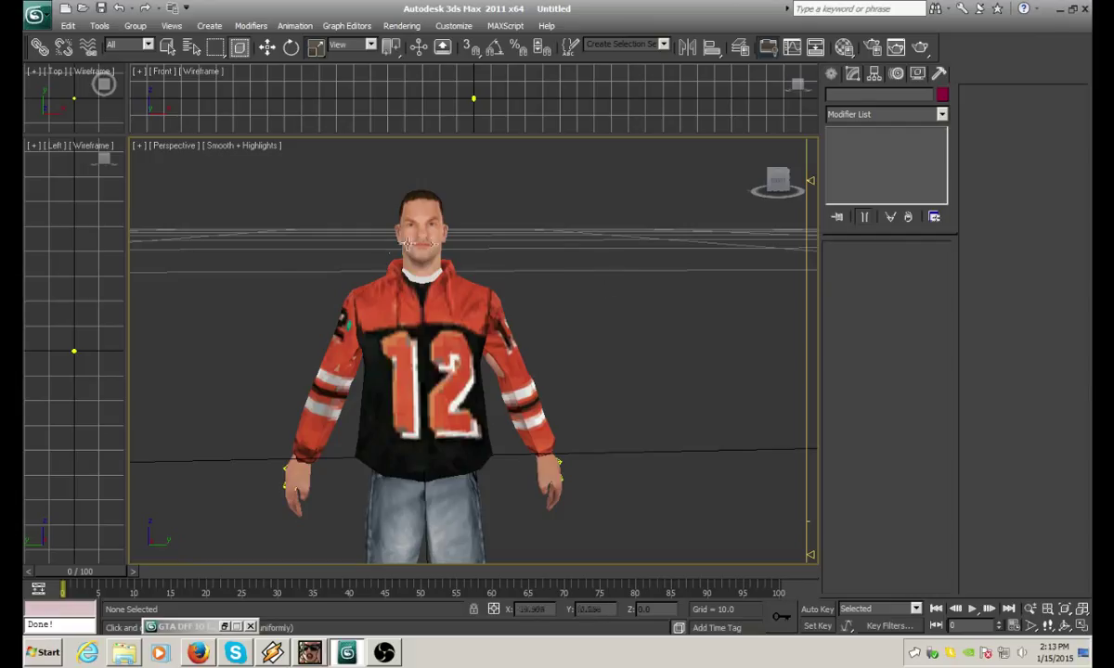
Select the body mesh and open its Editable Mesh level for vertex selection, accepting the topology warning
left_click(379, 217)
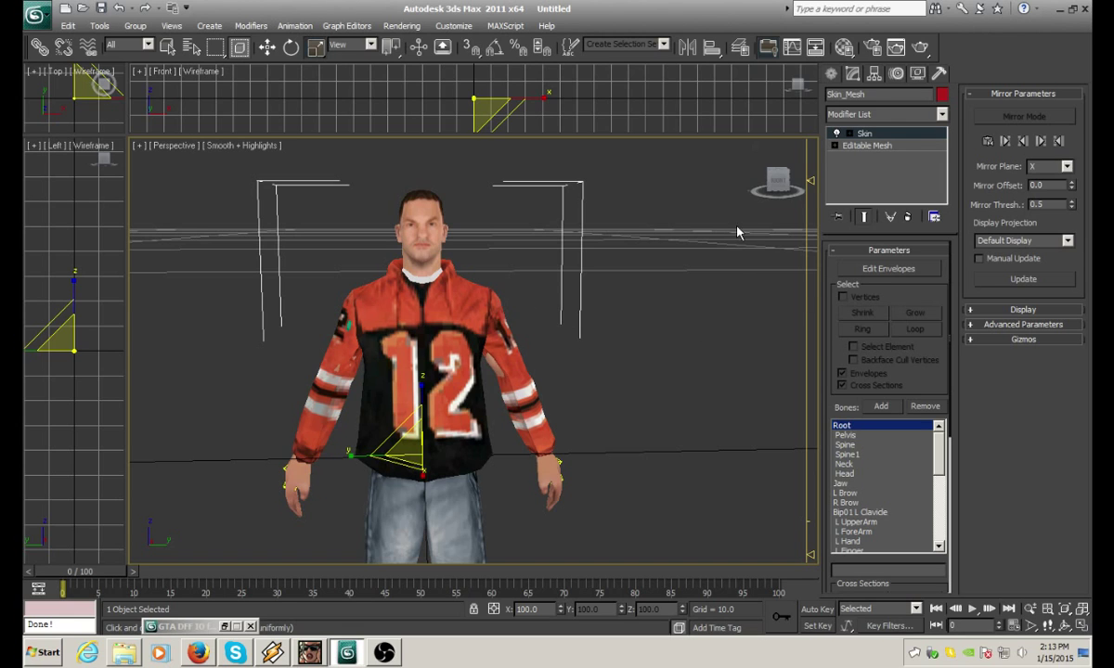
left_click(876, 147)
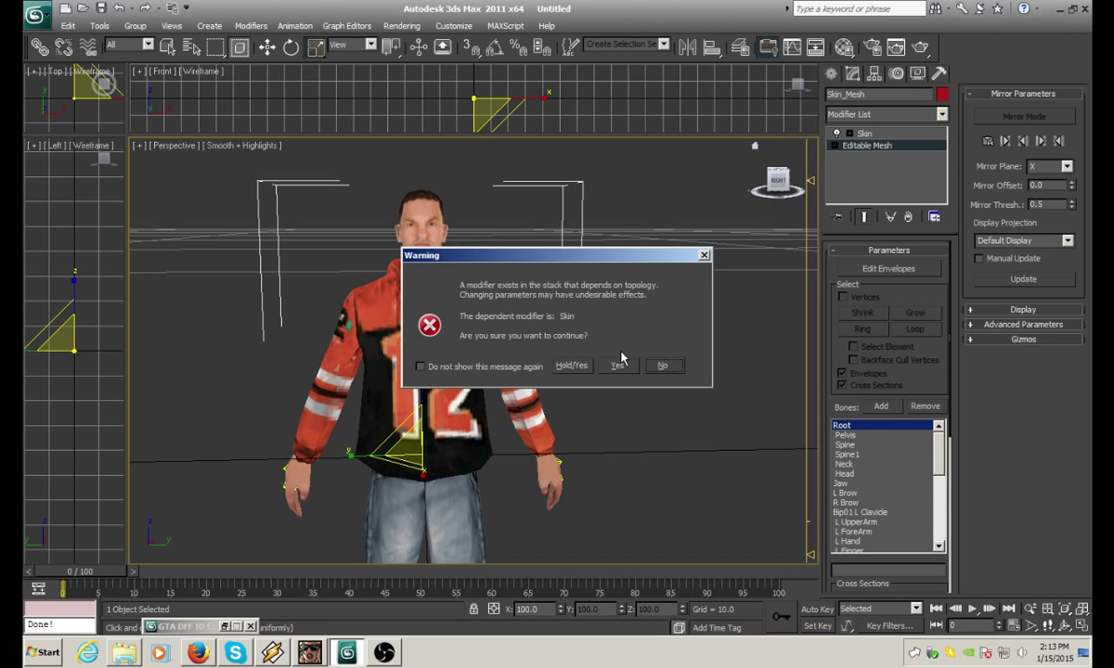
left_click(618, 365)
left_click(849, 270)
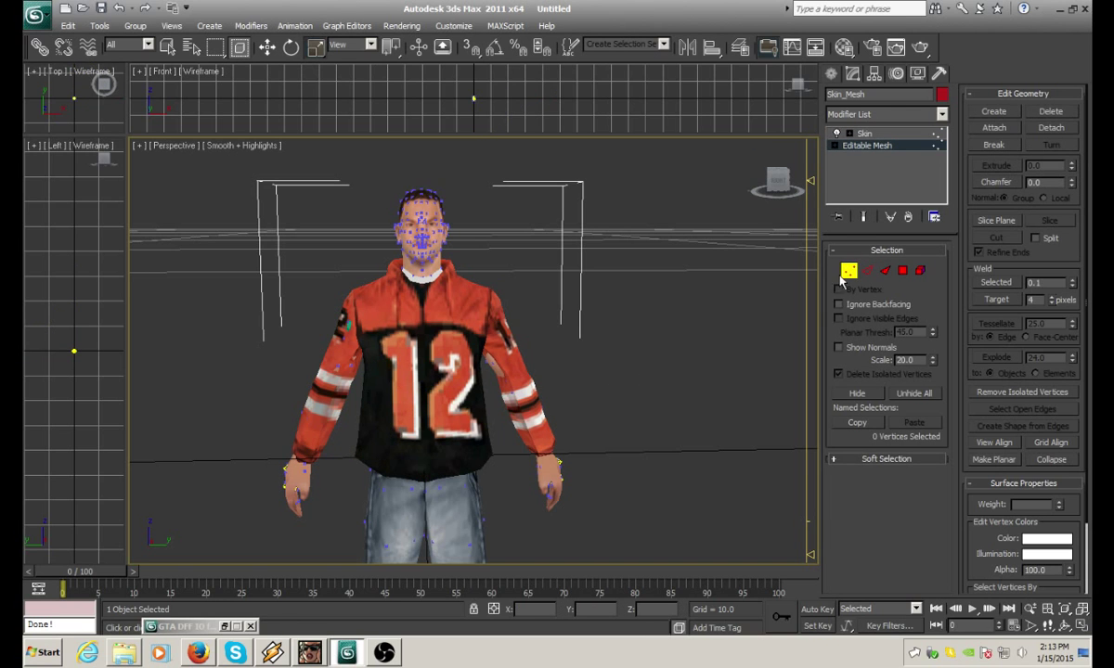
Examine how the jacket's sleeves and hem fit over the body's arms, hands and waist
middle_click_drag(728, 351, 717, 321)
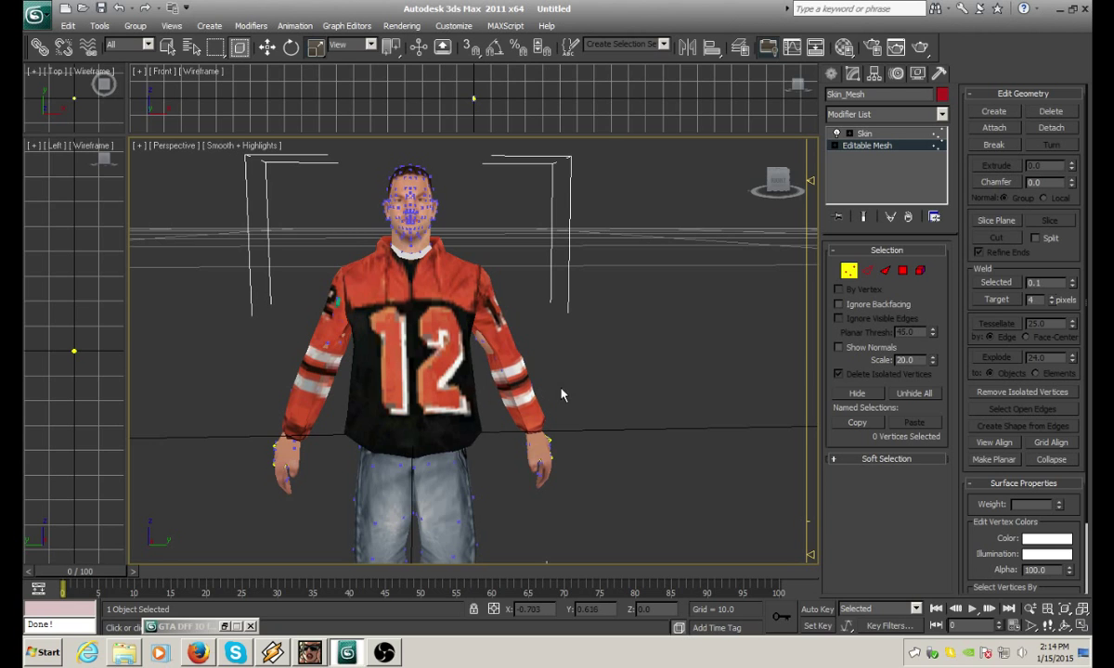
middle_click_drag(561, 395, 587, 349)
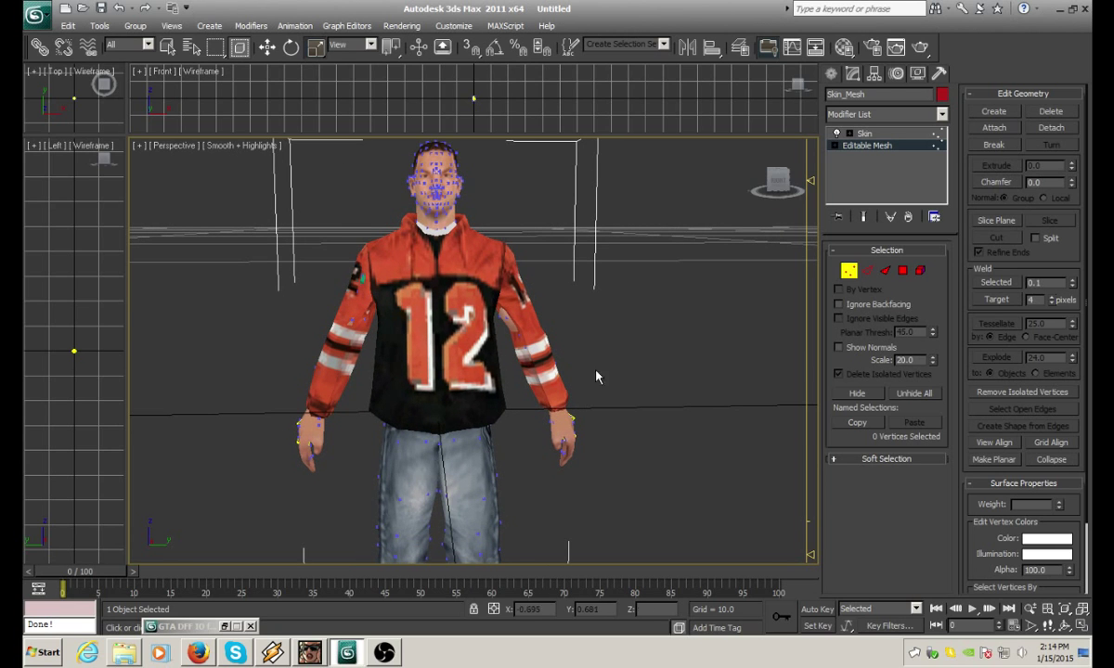
scroll(594, 376, "up", 2)
scroll(607, 348, "up", 2)
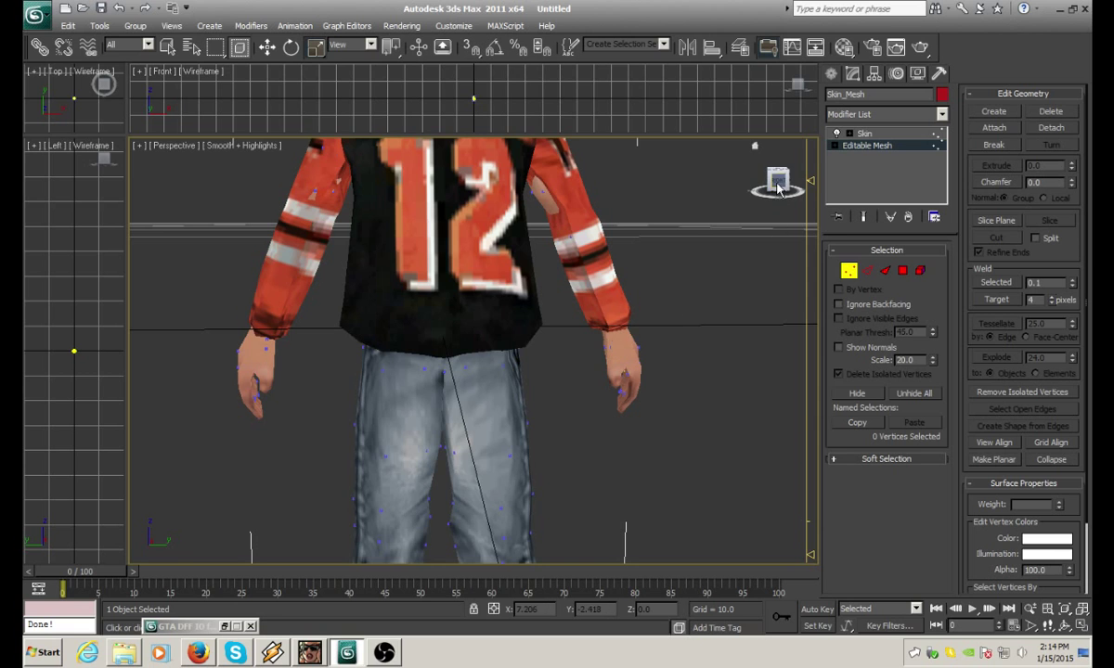
left_click_drag(777, 180, 749, 218)
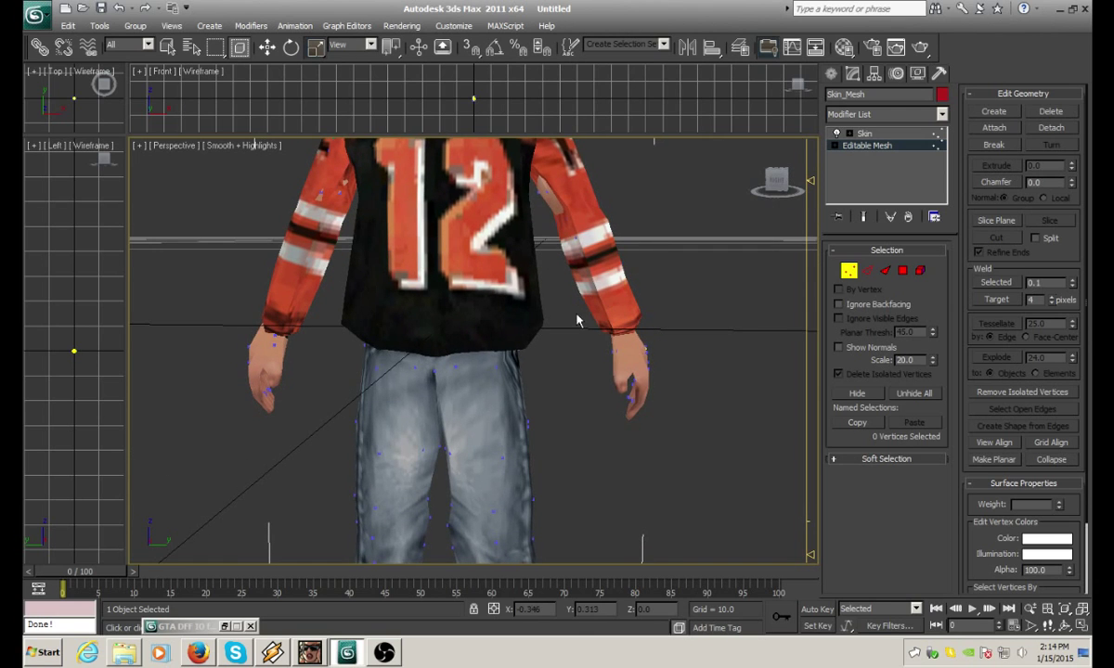
middle_click_drag(577, 319, 581, 397)
scroll(585, 399, "down", 3)
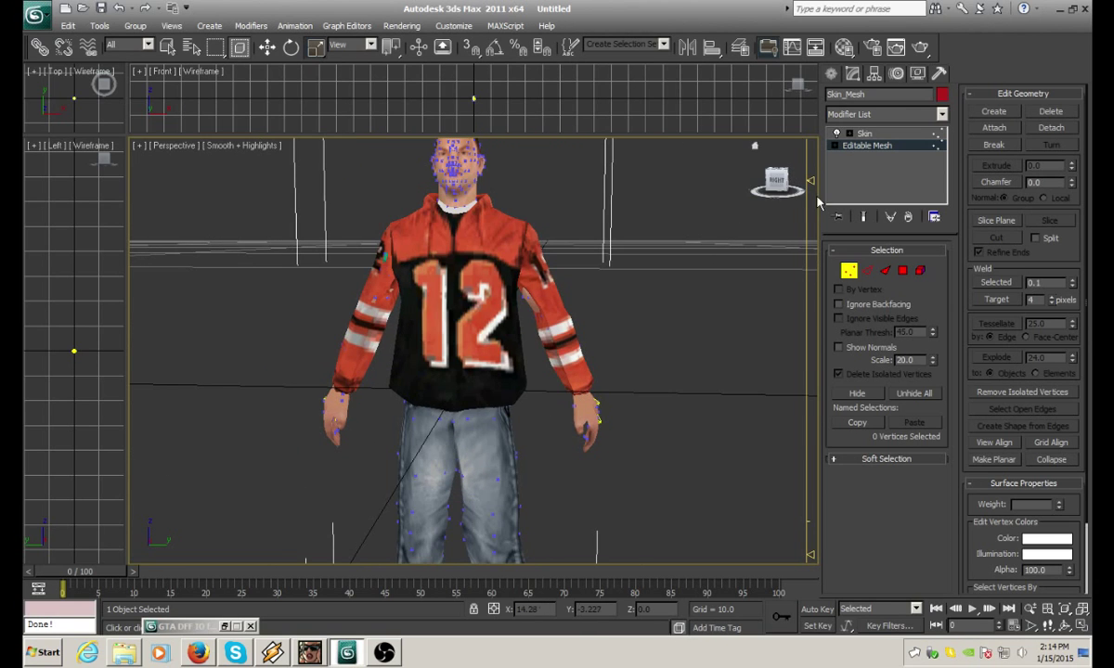
mouse_move(771, 177)
left_mouse_down()
mouse_move(786, 179)
mouse_move(774, 180)
left_mouse_up()
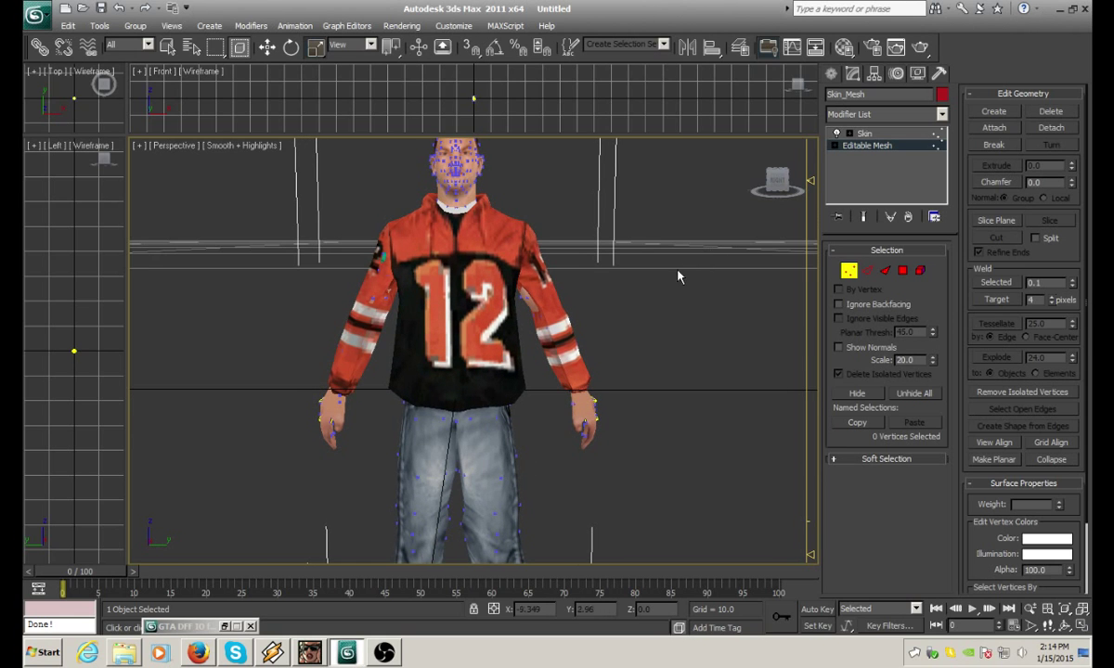
Select the body mesh's vertices in the arms, hands and torso area covered by the jacket
left_click_drag(561, 254, 271, 313)
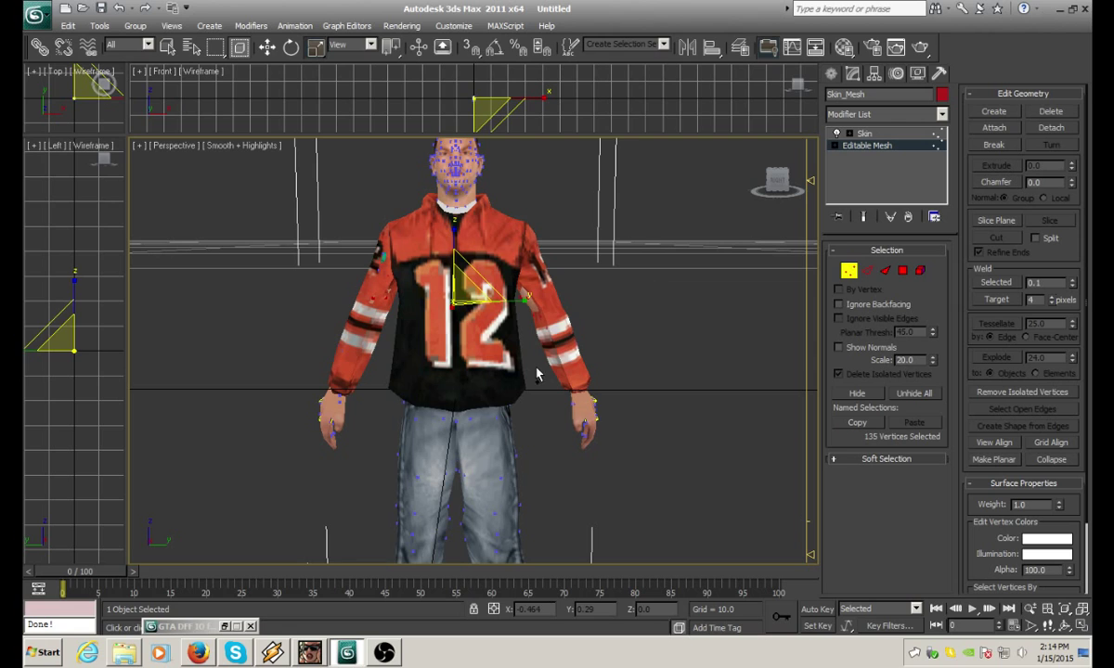
left_click_drag(705, 292, 558, 476, "ctrl")
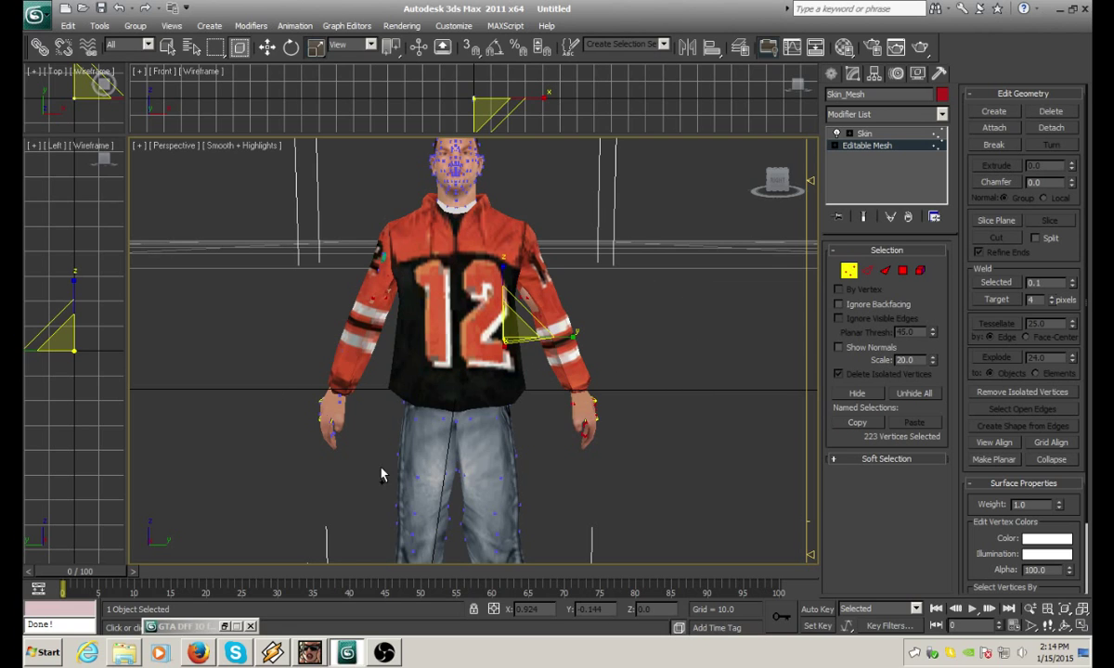
left_click_drag(380, 468, 377, 463, "ctrl")
left_click_drag(271, 256, 630, 352, "ctrl")
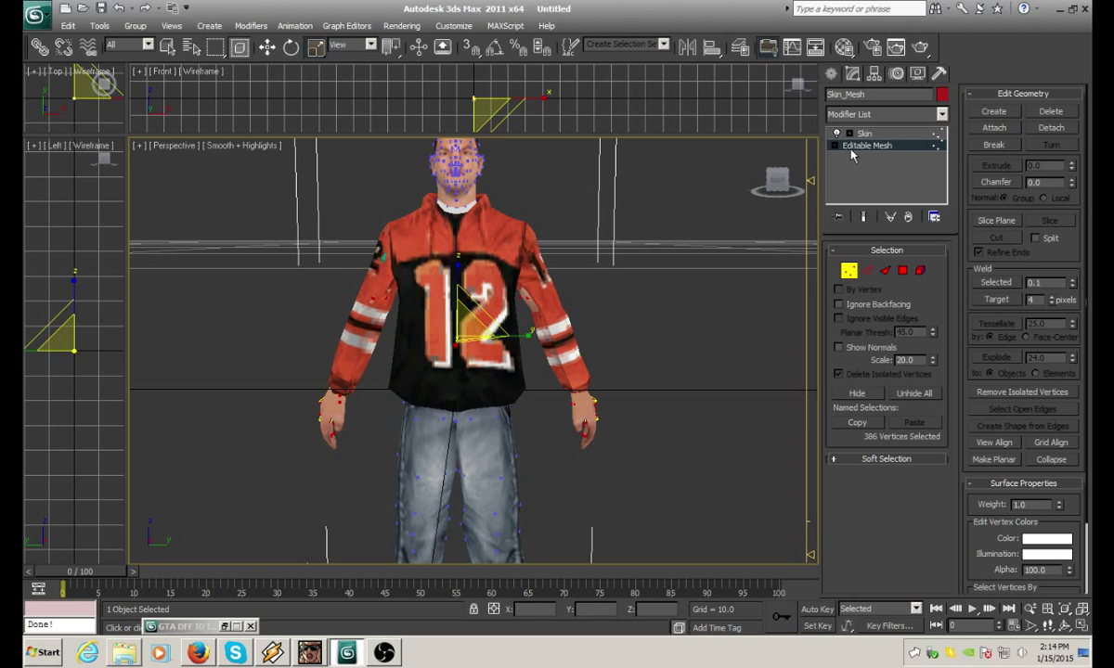
left_click_drag(779, 184, 735, 191)
left_click_drag(617, 240, 391, 344)
left_click_drag(782, 188, 648, 200)
Attach the jacket to the body mesh with Match Material IDs to Material and Condense Material and IDs enabled
middle_click_drag(696, 279, 684, 316)
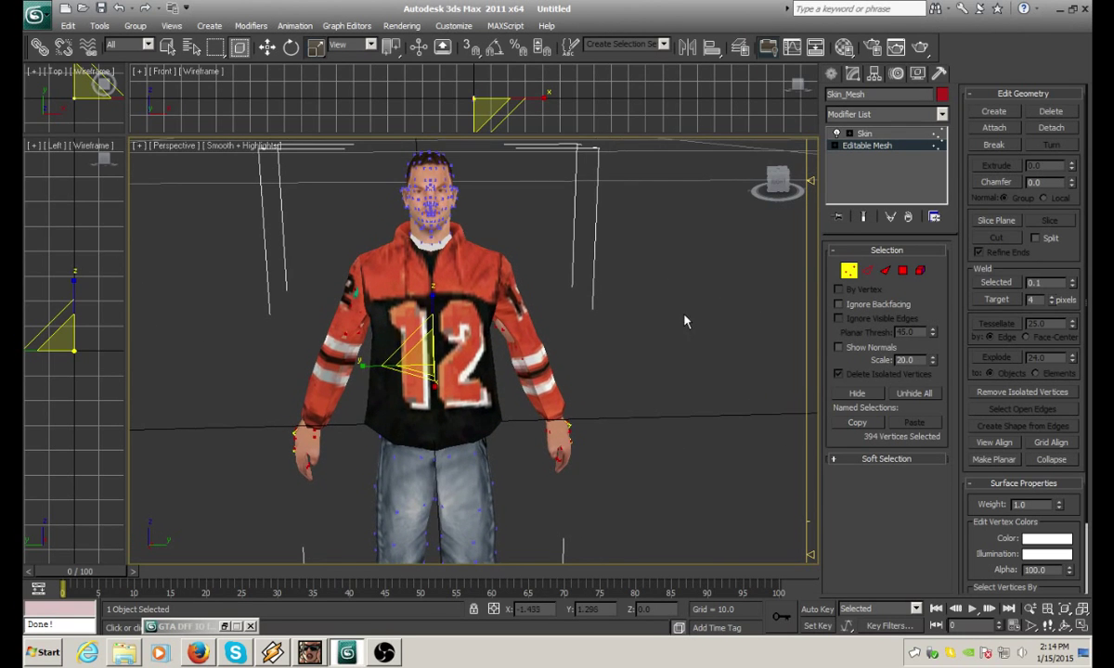
scroll(733, 281, "down", 3)
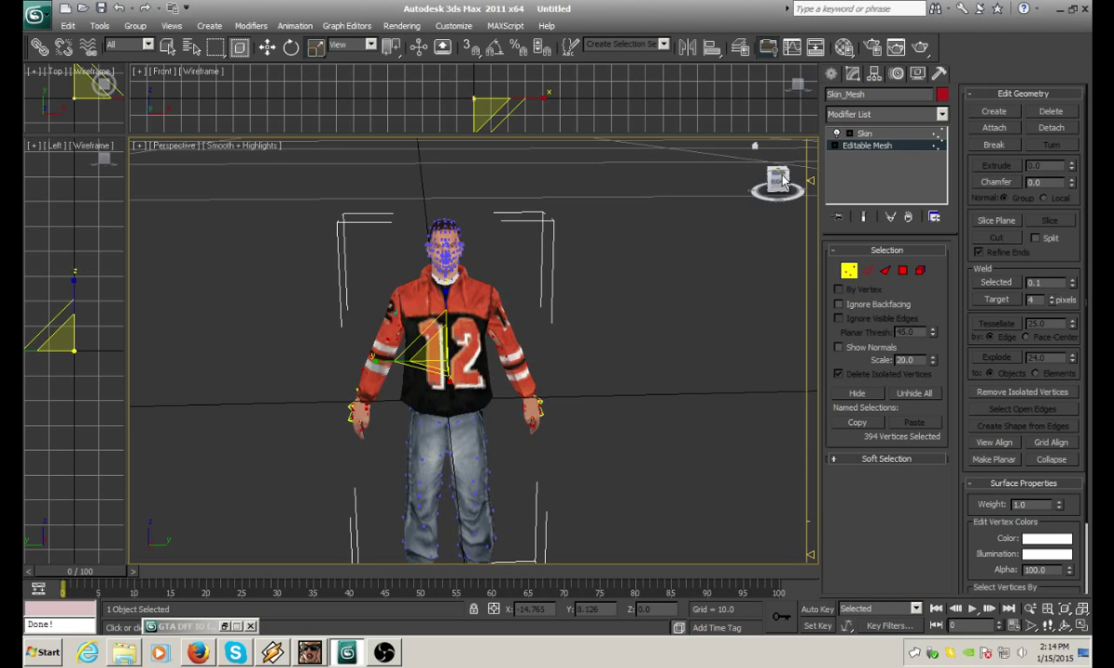
mouse_move(781, 179)
left_mouse_down()
mouse_move(692, 170)
mouse_move(735, 200)
mouse_move(773, 169)
left_mouse_up()
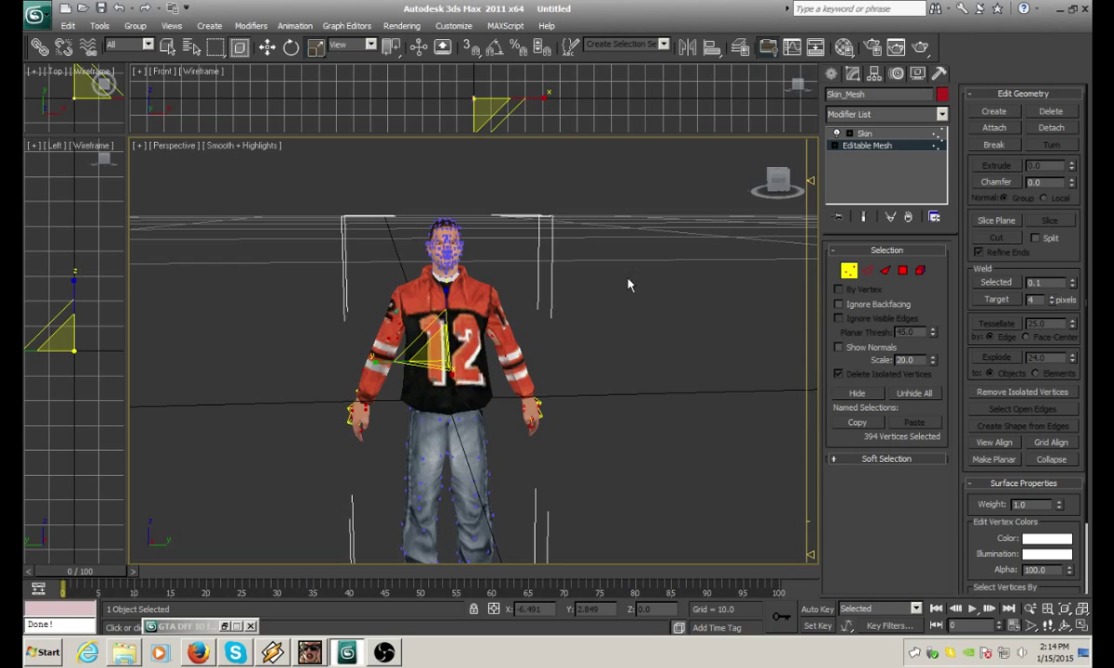
scroll(609, 343, "up", 4)
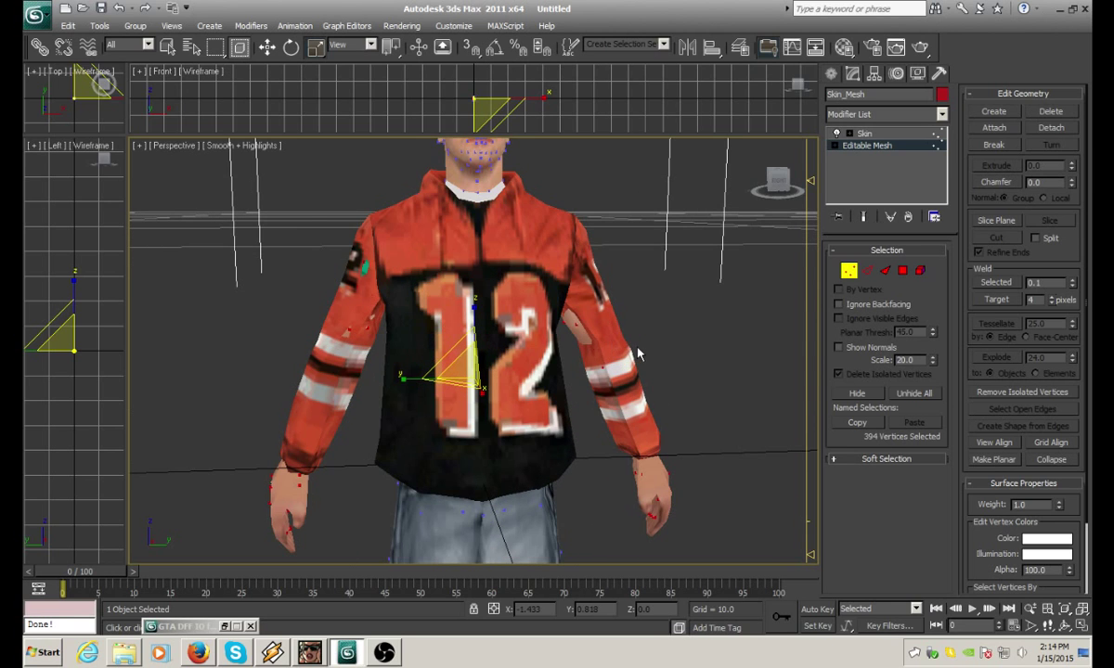
scroll(634, 350, "down", 3)
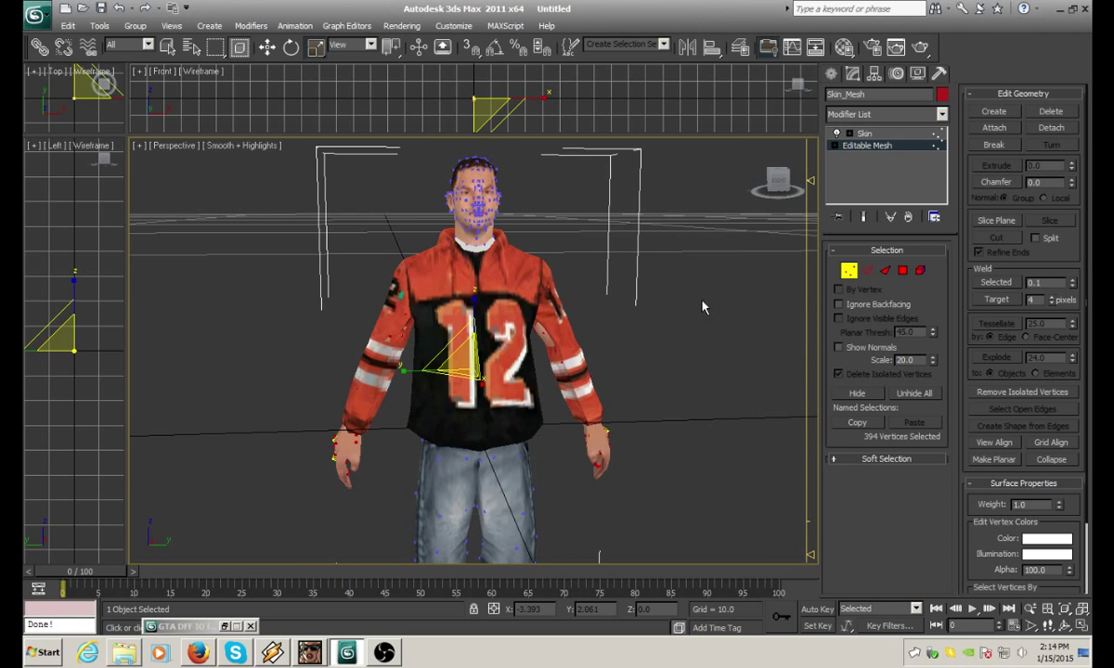
left_click_drag(772, 181, 778, 192)
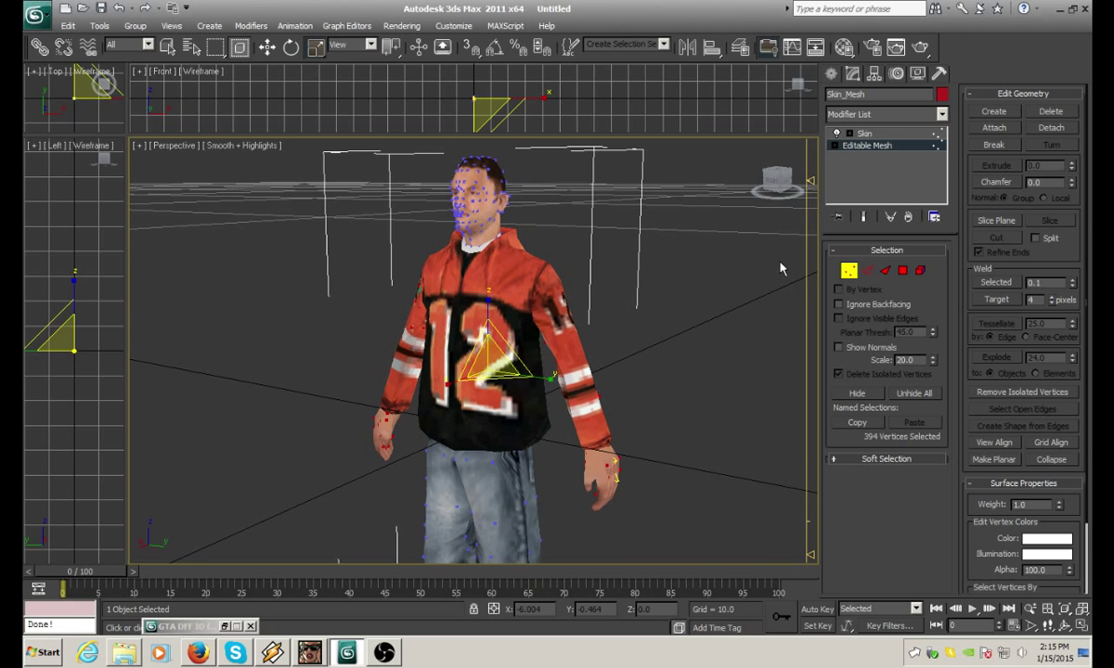
left_click(1006, 128)
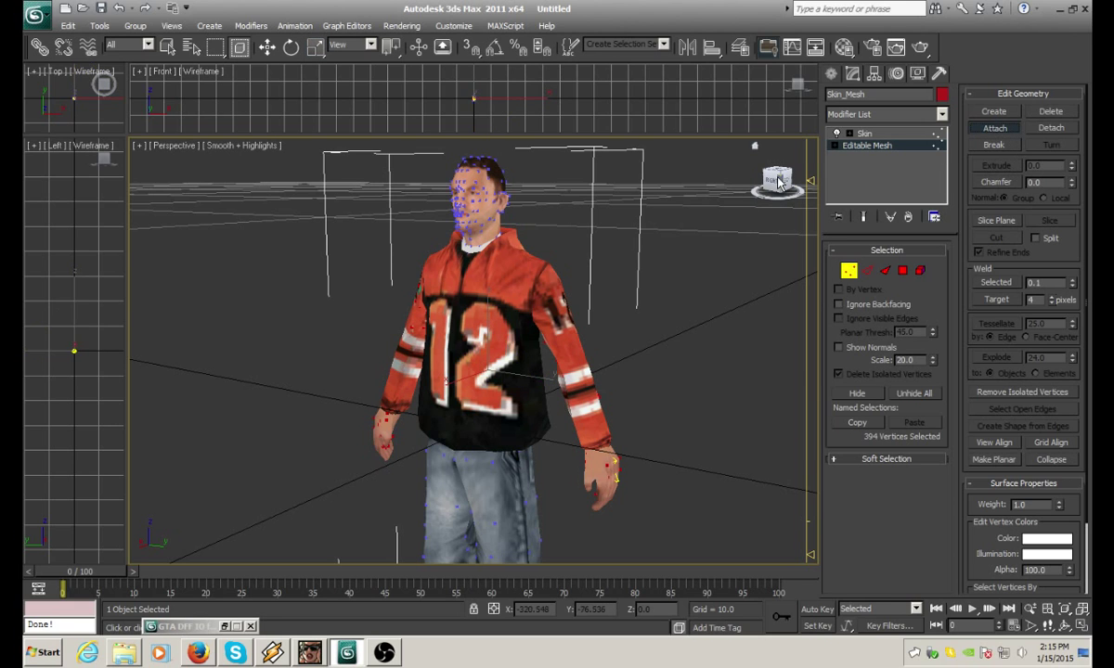
left_click(777, 179)
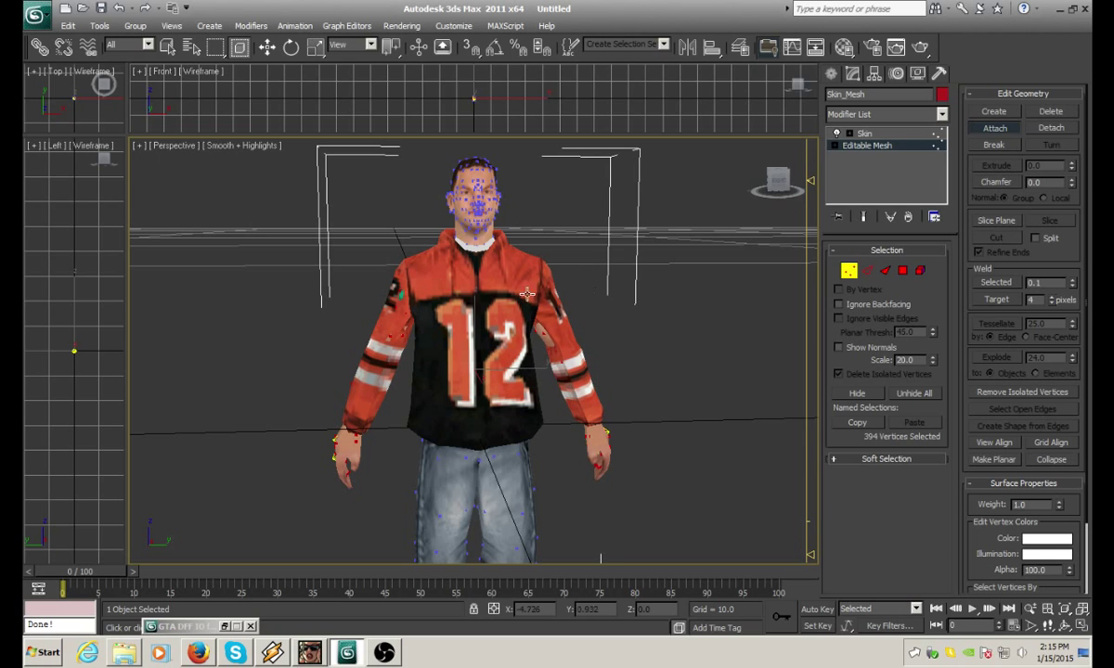
left_click(506, 296)
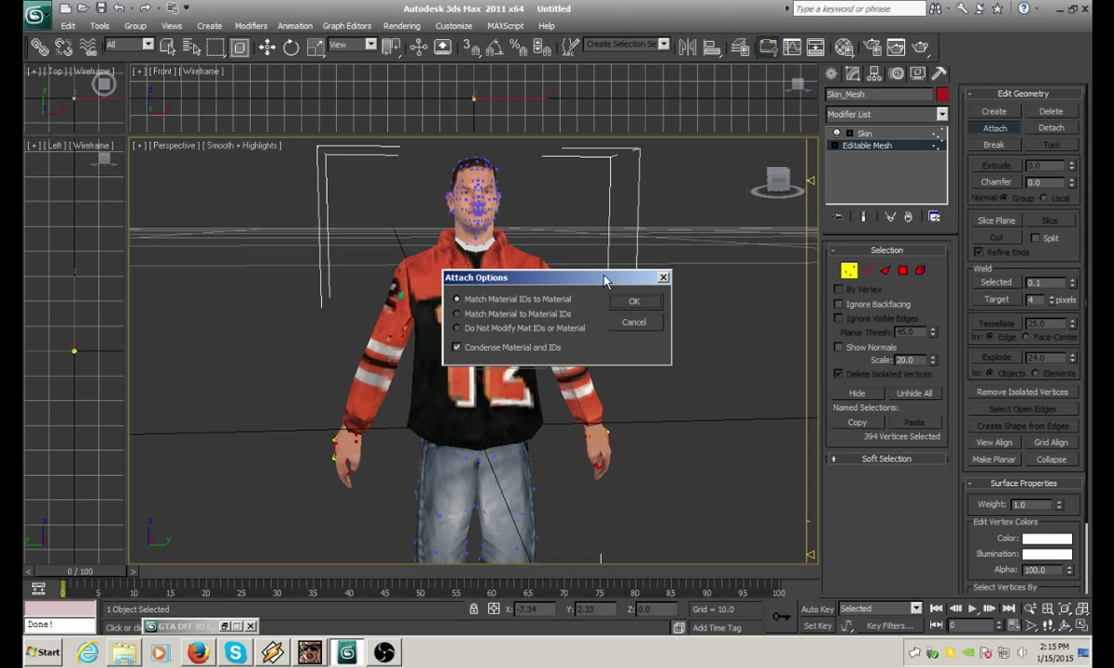
left_click_drag(605, 280, 761, 284)
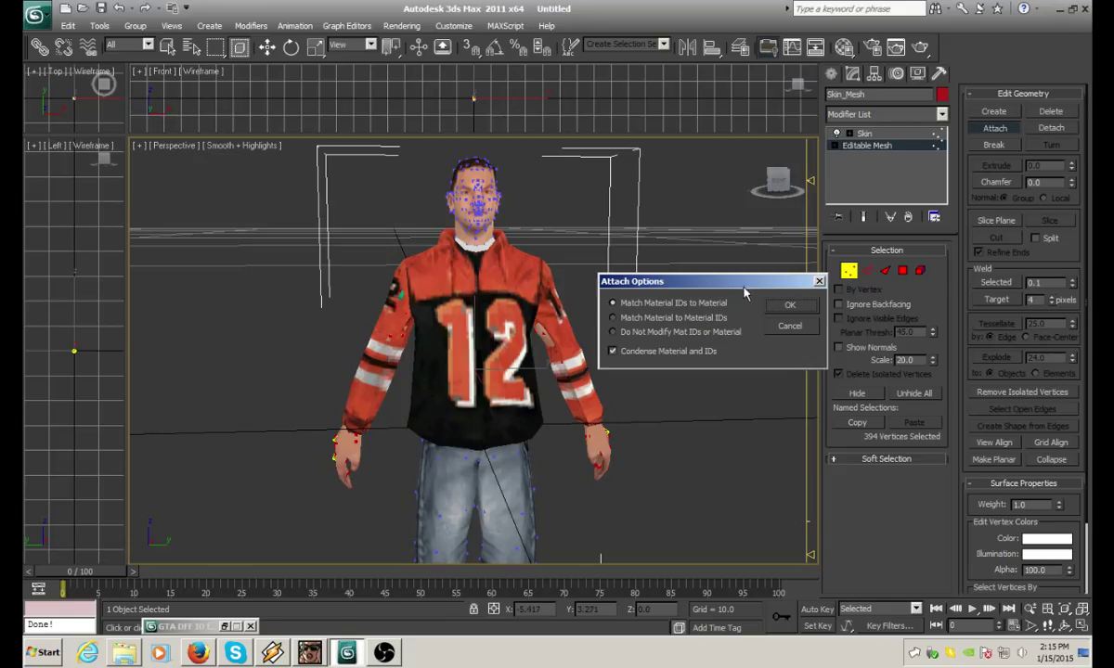
left_click(775, 308)
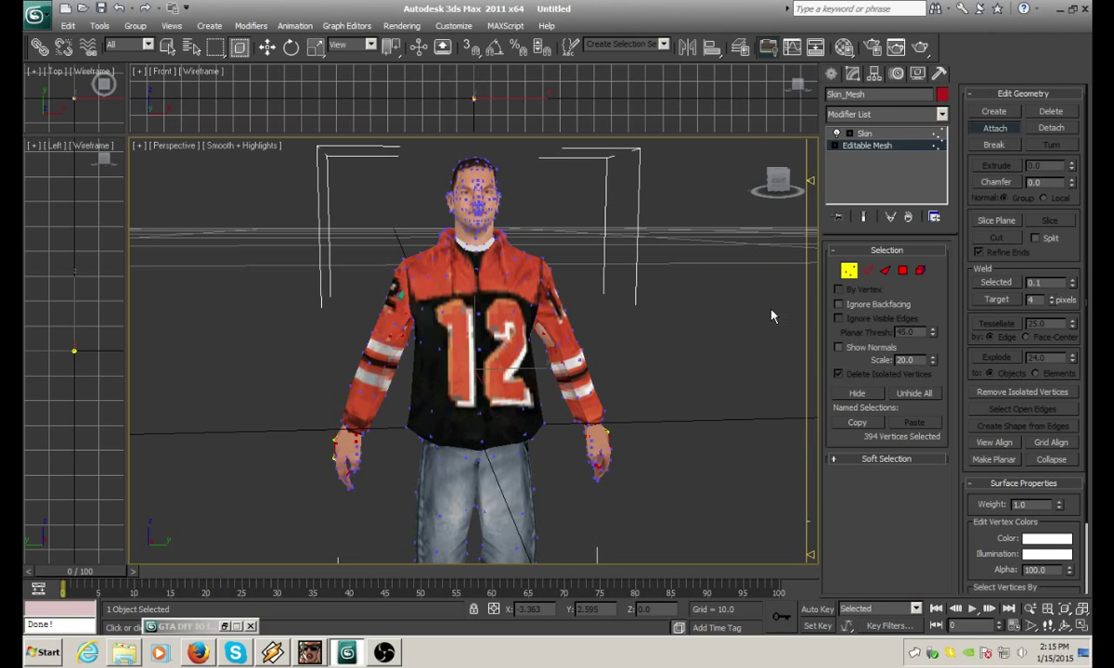
Clear the body mesh's vertex selection and inspect the attached jacket from the side, back and front
left_click(784, 191)
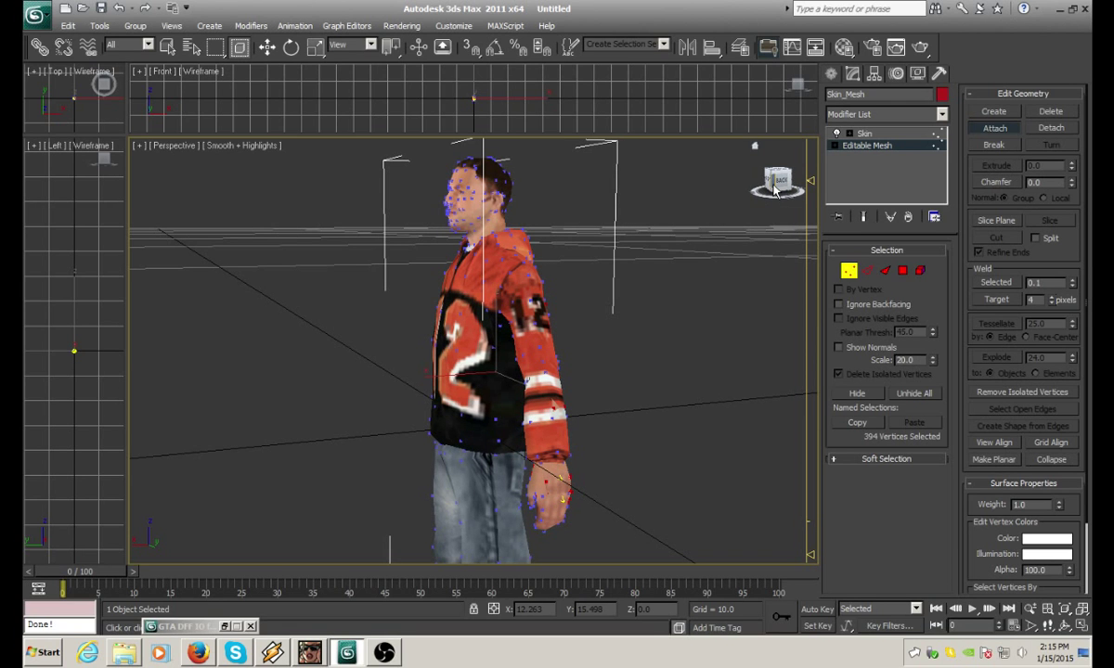
key("ctrl+d")
left_click(774, 185)
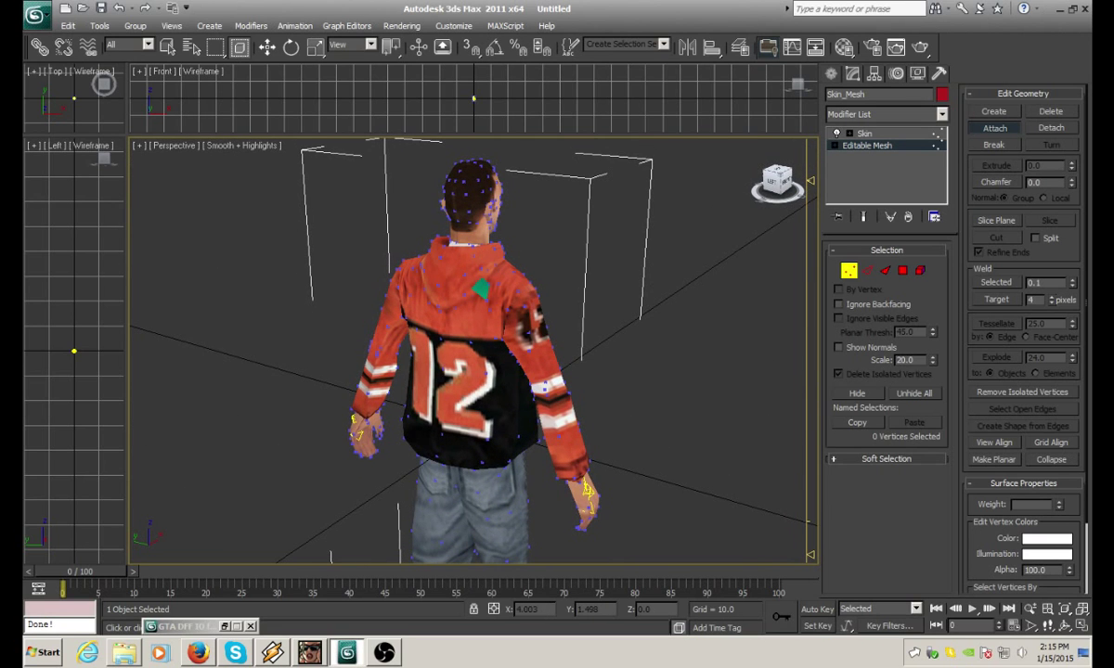
middle_click_drag(666, 263, 643, 371)
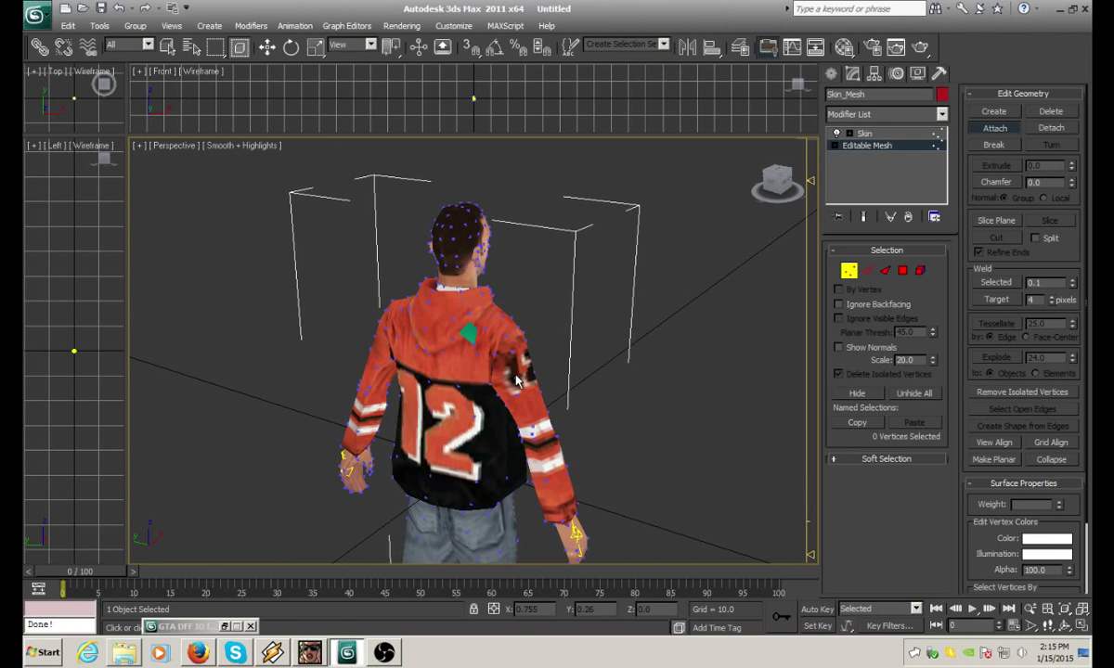
scroll(483, 350, "up", 5)
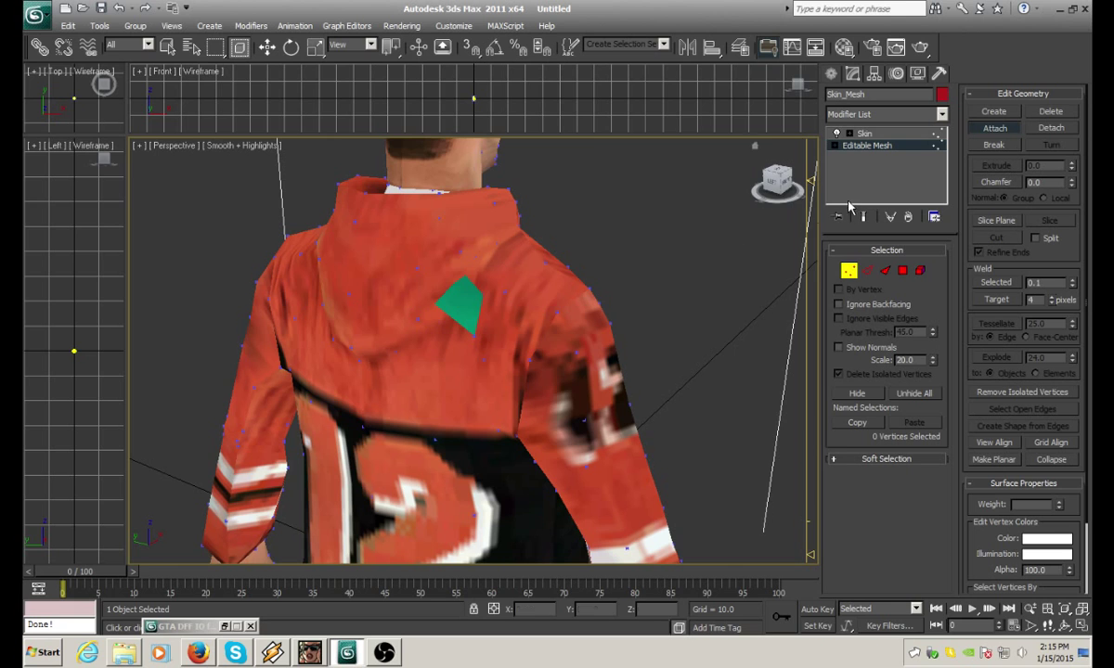
left_click_drag(770, 181, 784, 191)
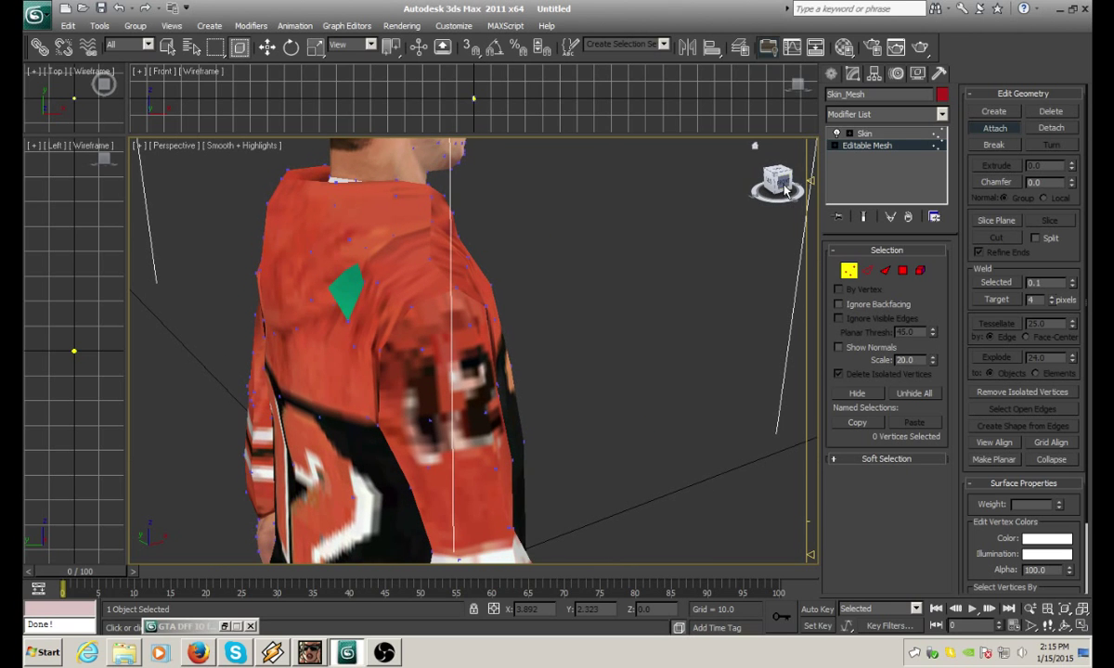
scroll(625, 283, "down", 5)
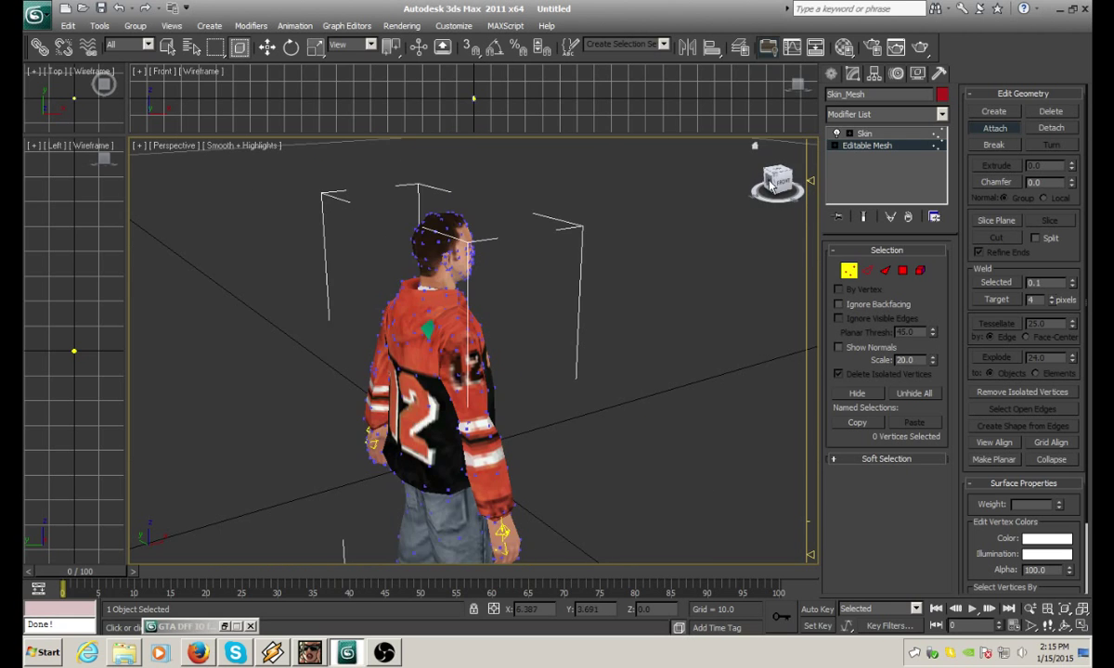
left_click_drag(787, 177, 672, 176)
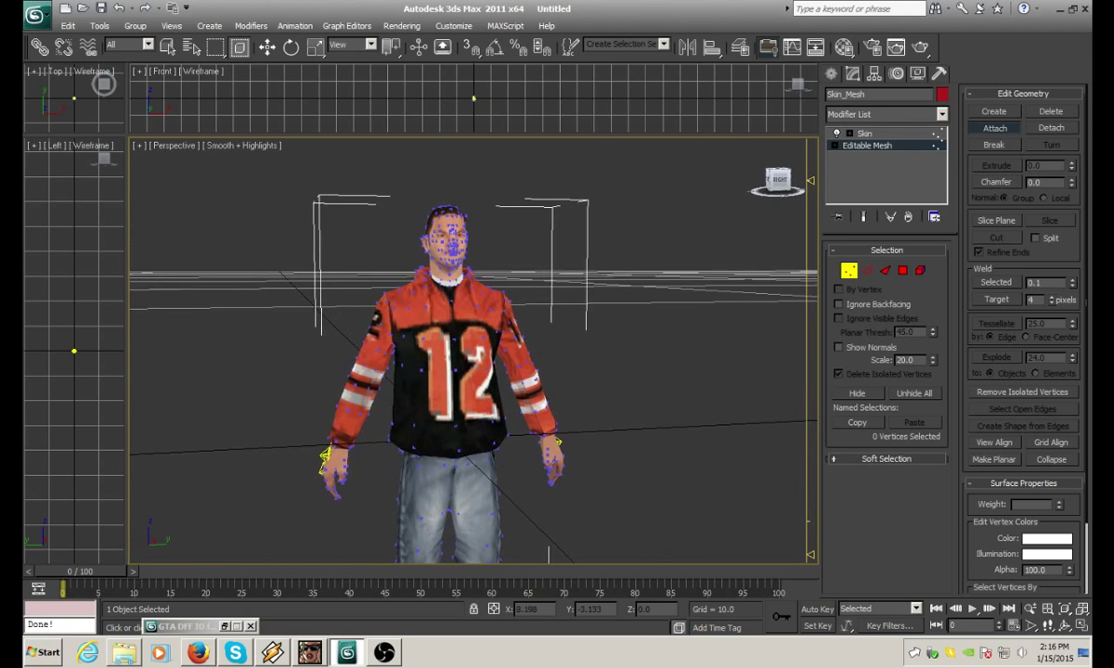
middle_click_drag(673, 288, 651, 336)
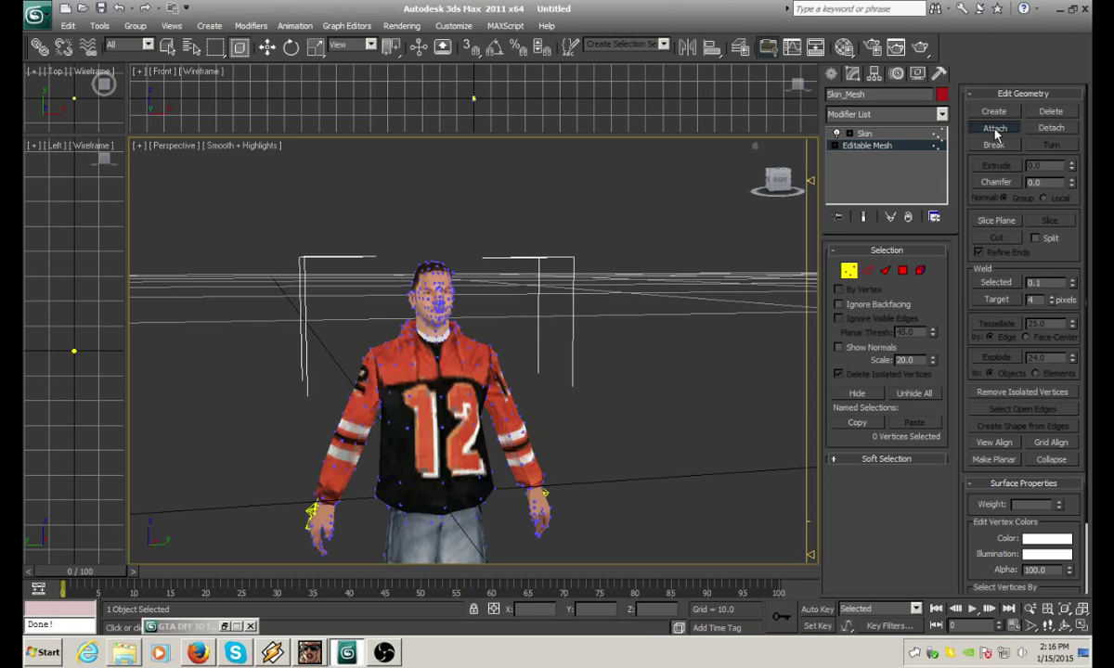
Leave Attach mode for the Move tool and return the combined mesh to its Skin level
key("w")
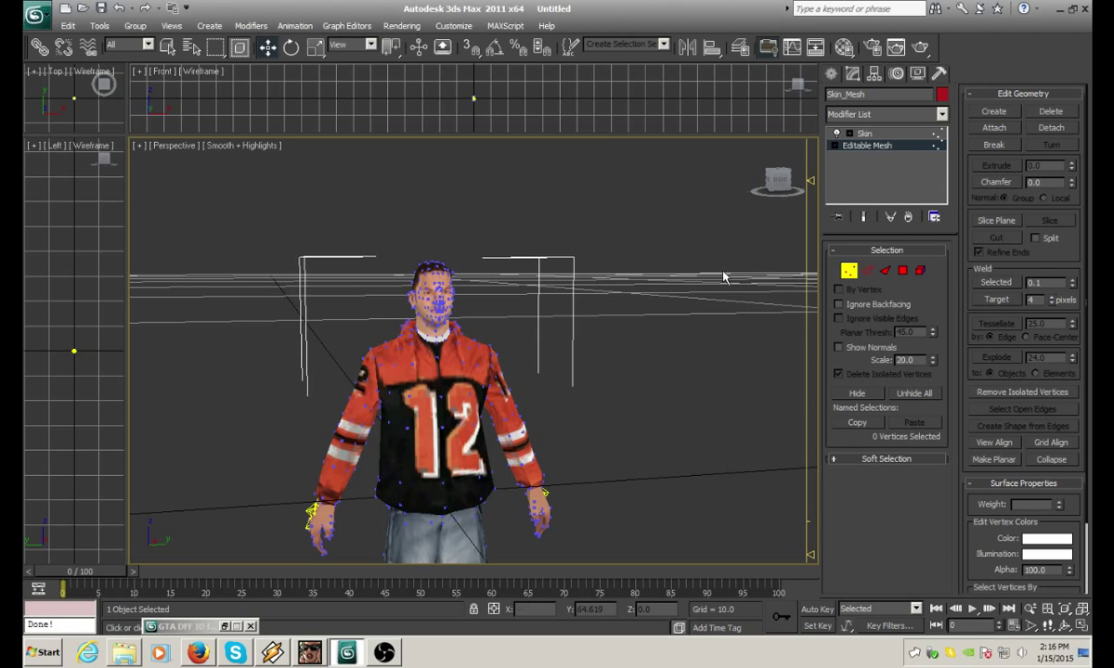
scroll(719, 274, "up", 4)
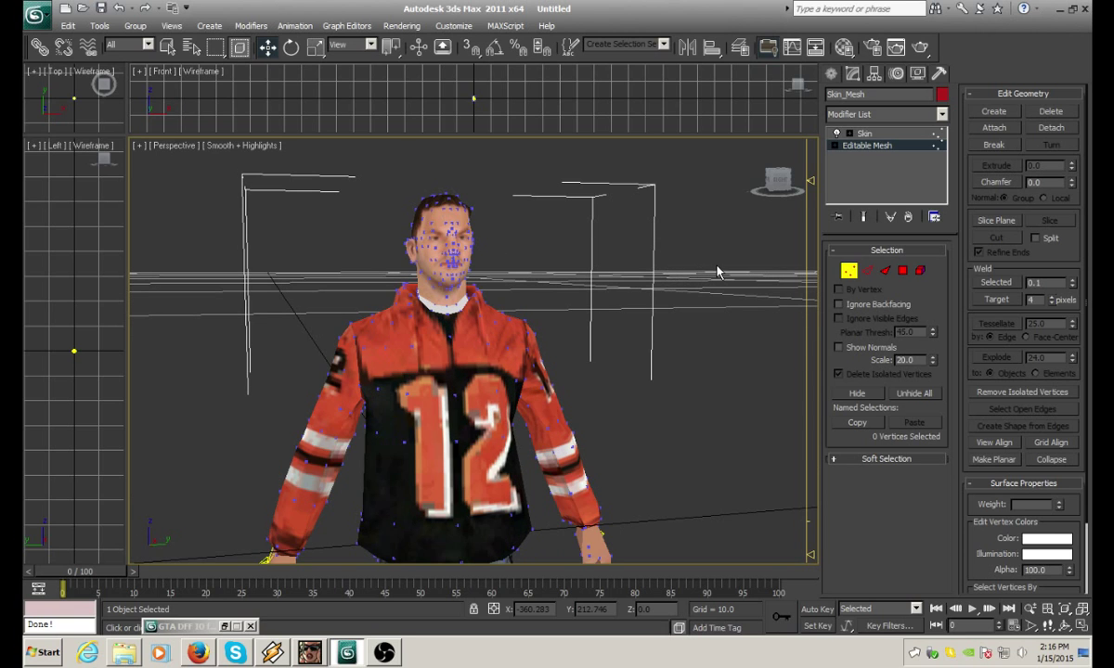
left_click(870, 135)
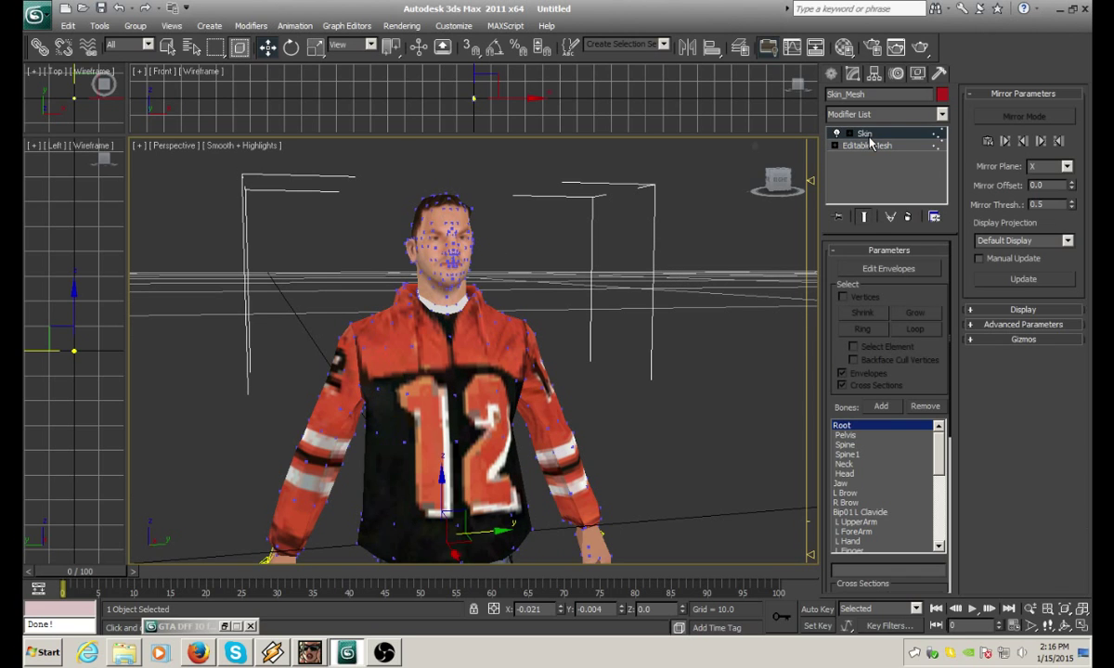
middle_click_drag(648, 401, 604, 348)
scroll(608, 351, "down", 2)
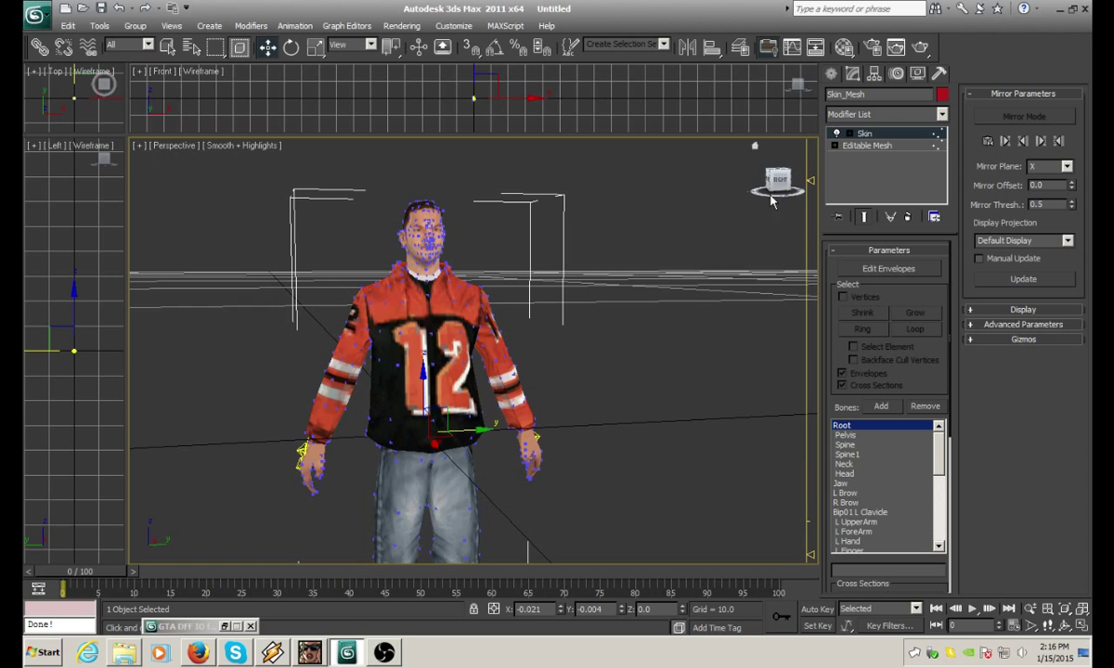
Switch the skinned mesh to its Editable Mesh level in Element selection mode
mouse_move(777, 186)
left_mouse_down()
mouse_move(764, 200)
mouse_move(824, 188)
mouse_move(771, 180)
left_mouse_up()
middle_click_drag(700, 339, 702, 356)
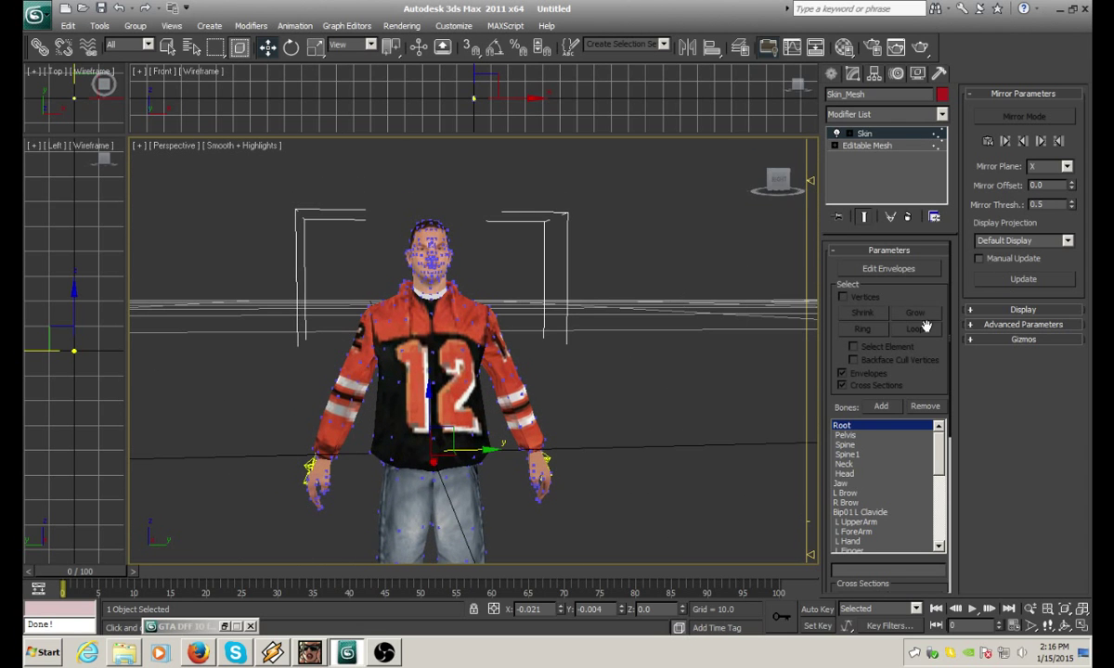
left_click_drag(777, 180, 712, 193)
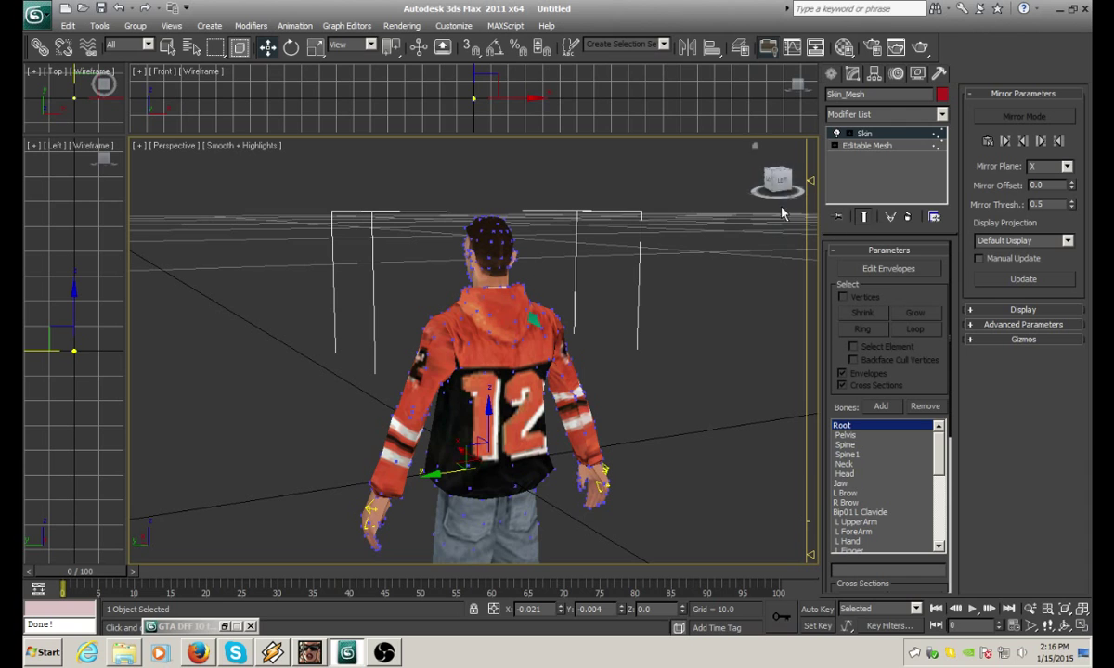
left_click(866, 145)
left_click(617, 366)
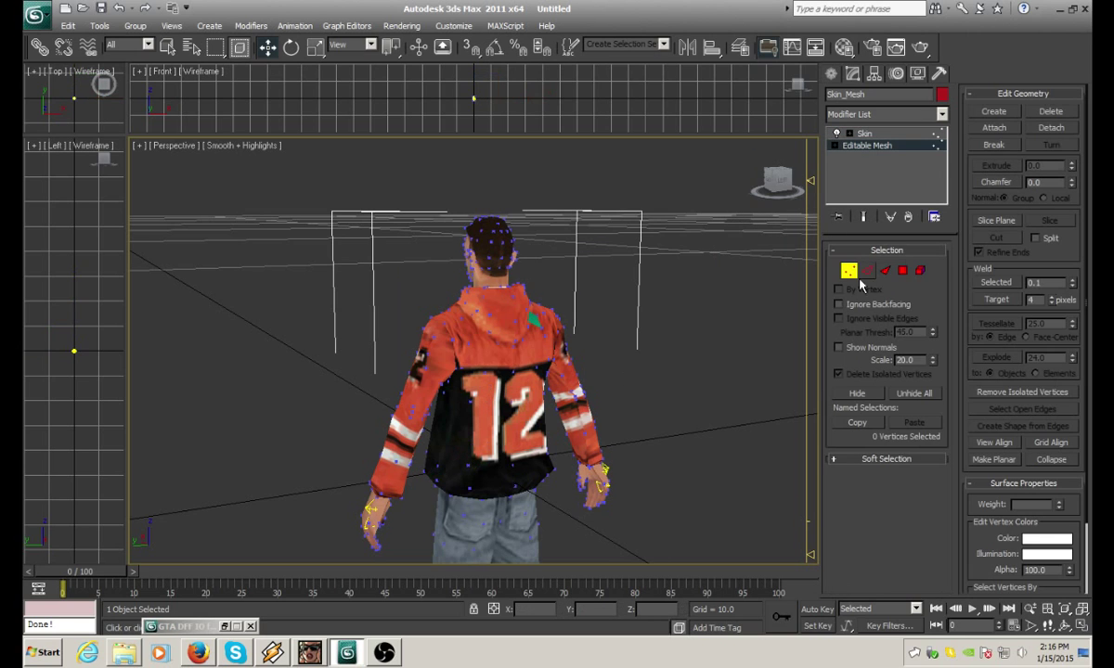
left_click(921, 271)
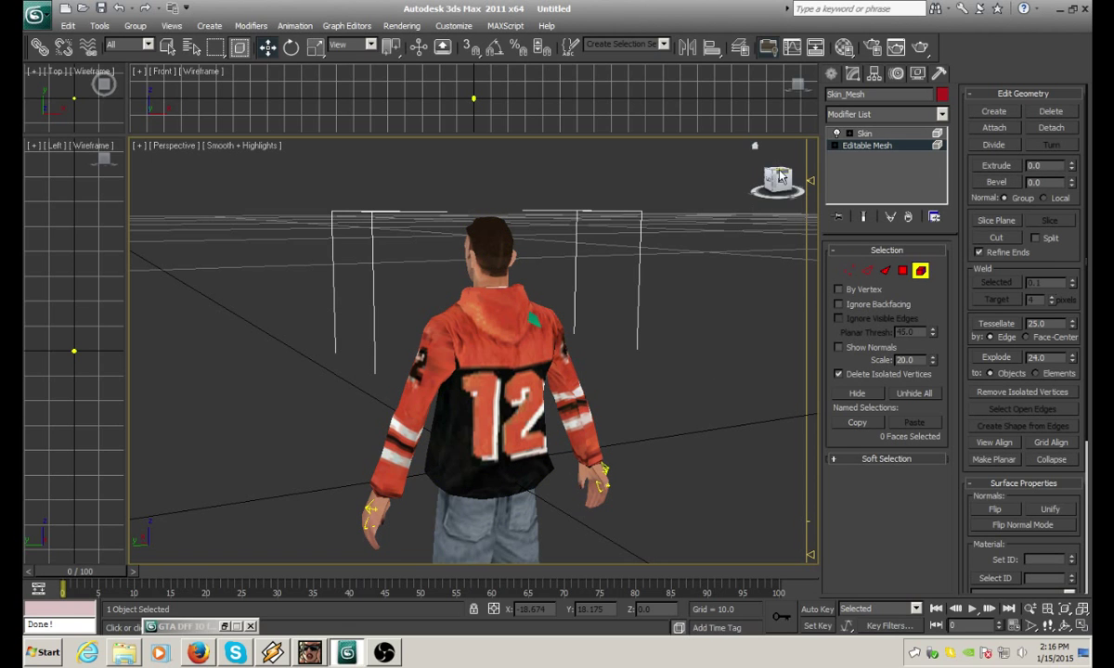
Delete the small green body element poking through the back of the jacket near the hood
left_click_drag(781, 183, 754, 188)
scroll(587, 314, "up", 3)
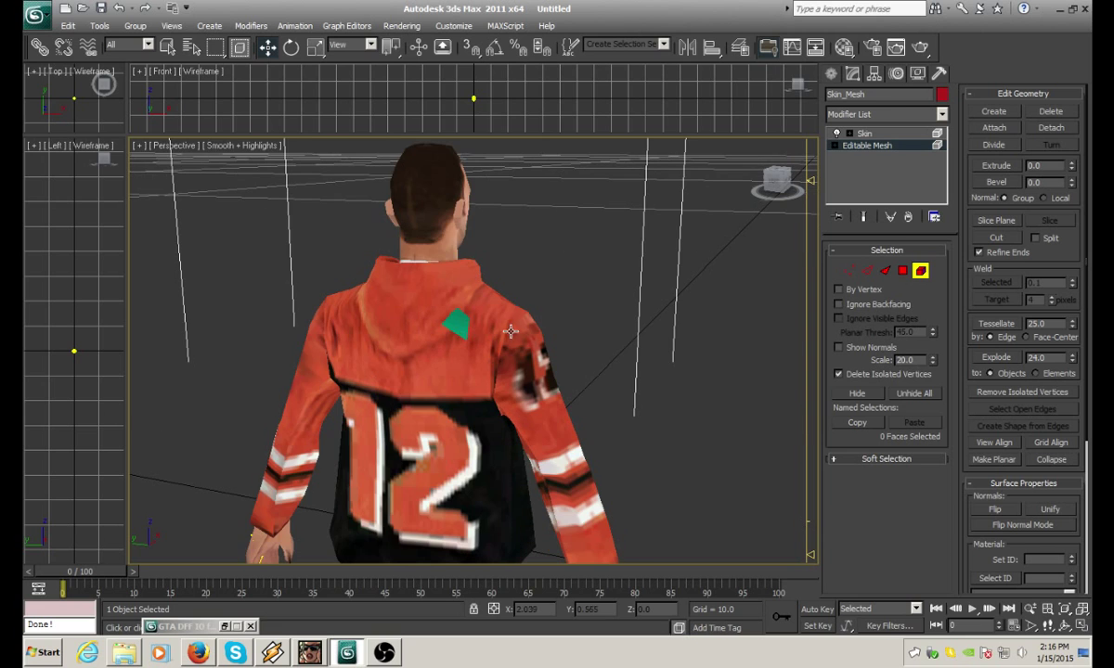
left_click(461, 329)
left_click(710, 304)
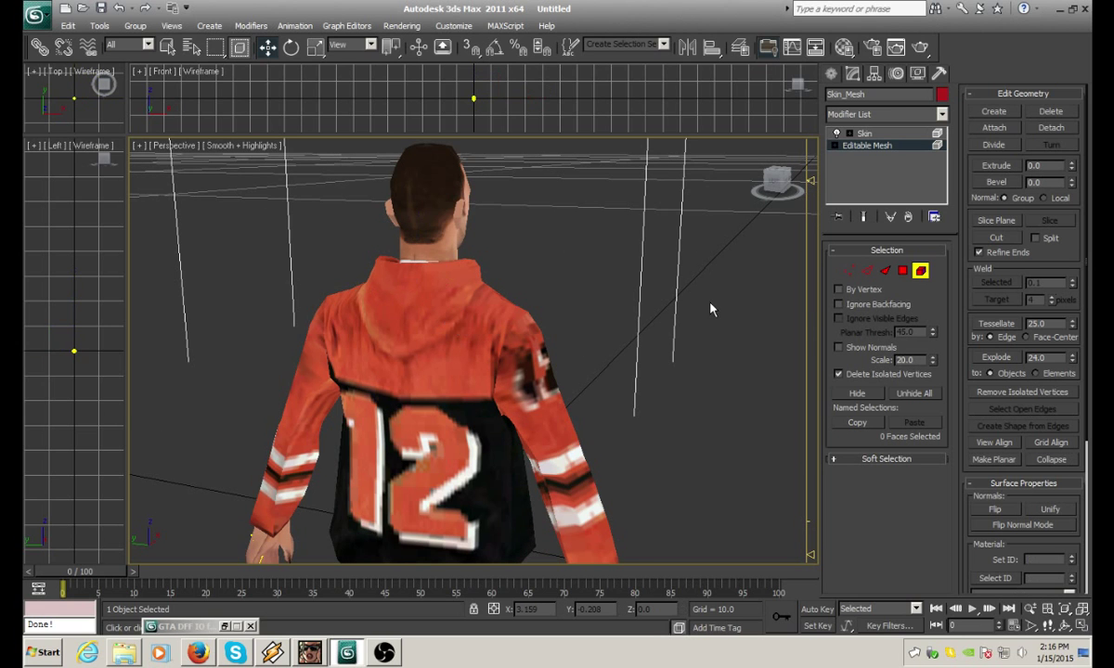
Hide the jacket's front torso element to expose the old clothing underneath
left_click_drag(789, 187, 733, 192)
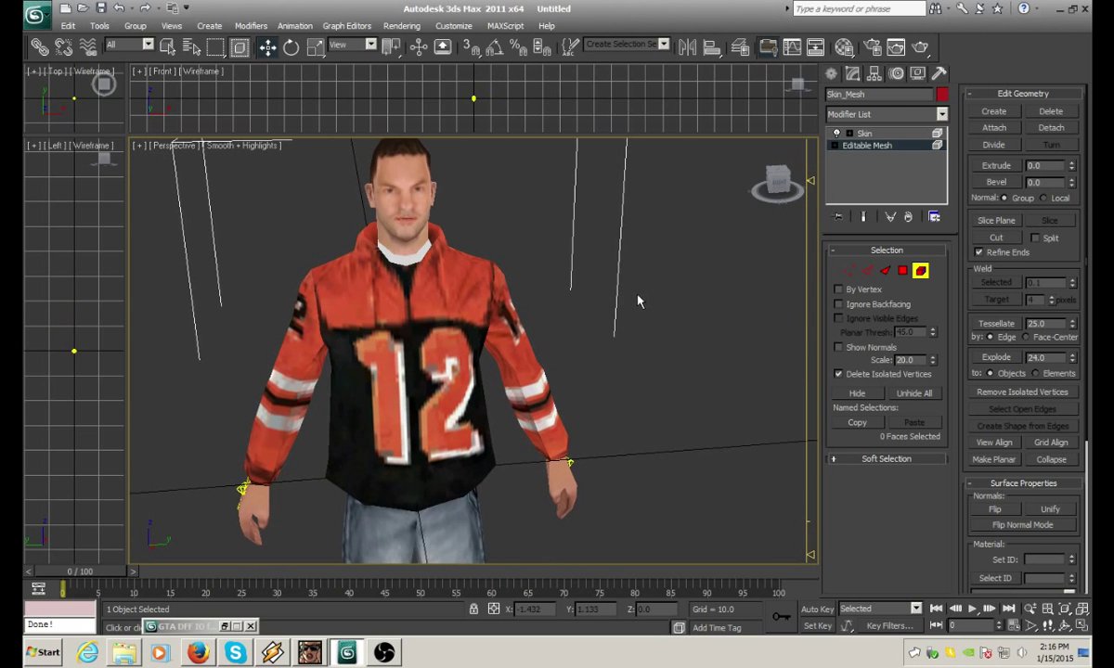
middle_click_drag(722, 330, 649, 289)
left_click_drag(775, 186, 766, 246)
left_click_drag(772, 187, 787, 182)
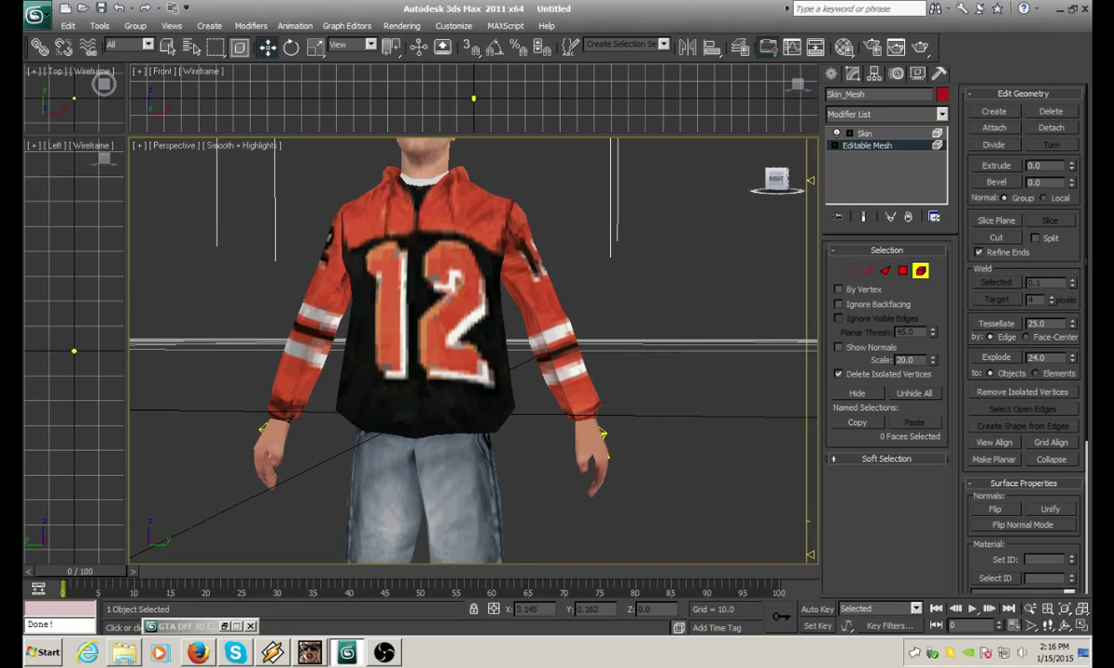
left_click(517, 405)
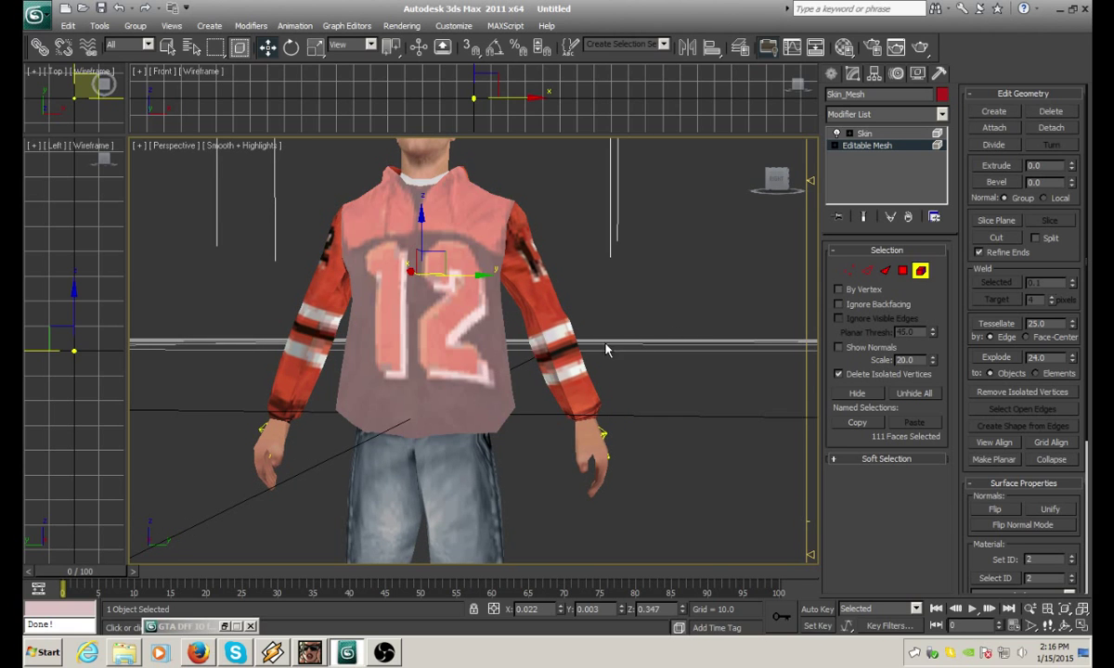
left_click(854, 393)
Delete all the leftover green shirt elements around the waist of the jeans
left_click_drag(777, 180, 806, 183)
middle_click_drag(641, 362, 594, 393, "alt")
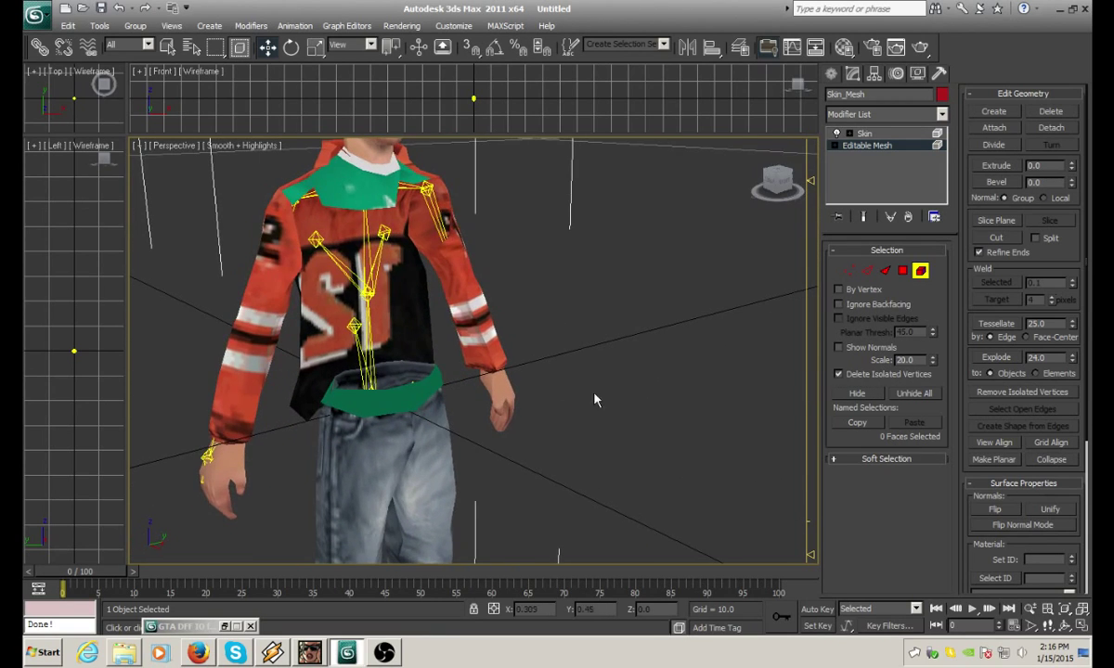
left_click(420, 391)
left_click(393, 401)
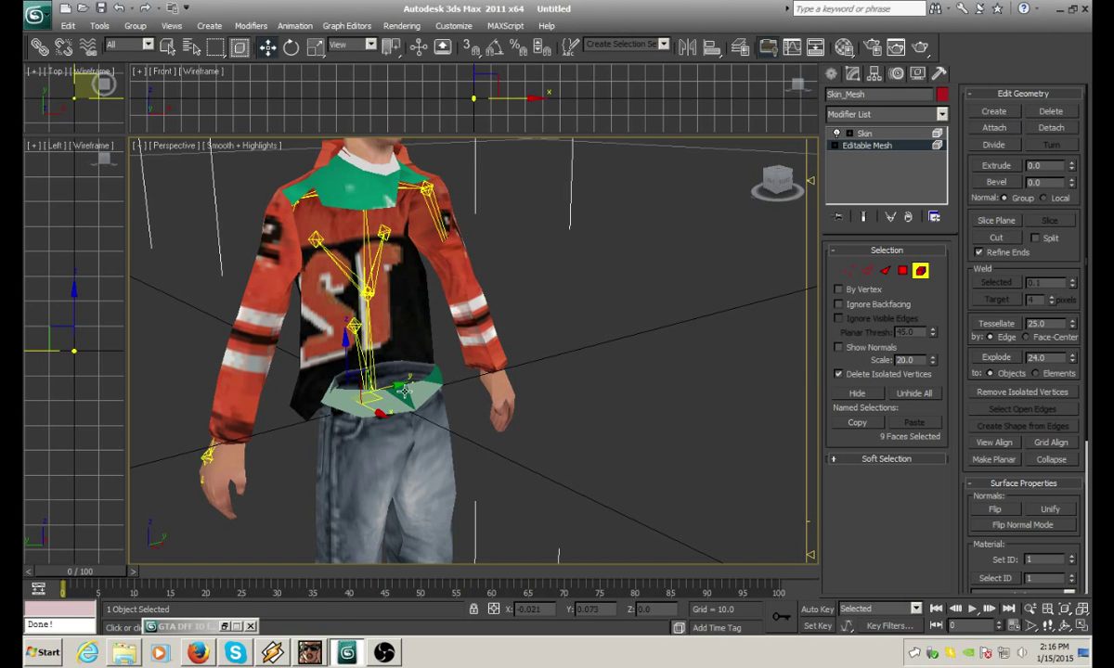
left_click(432, 379, "ctrl")
left_click(437, 375, "ctrl")
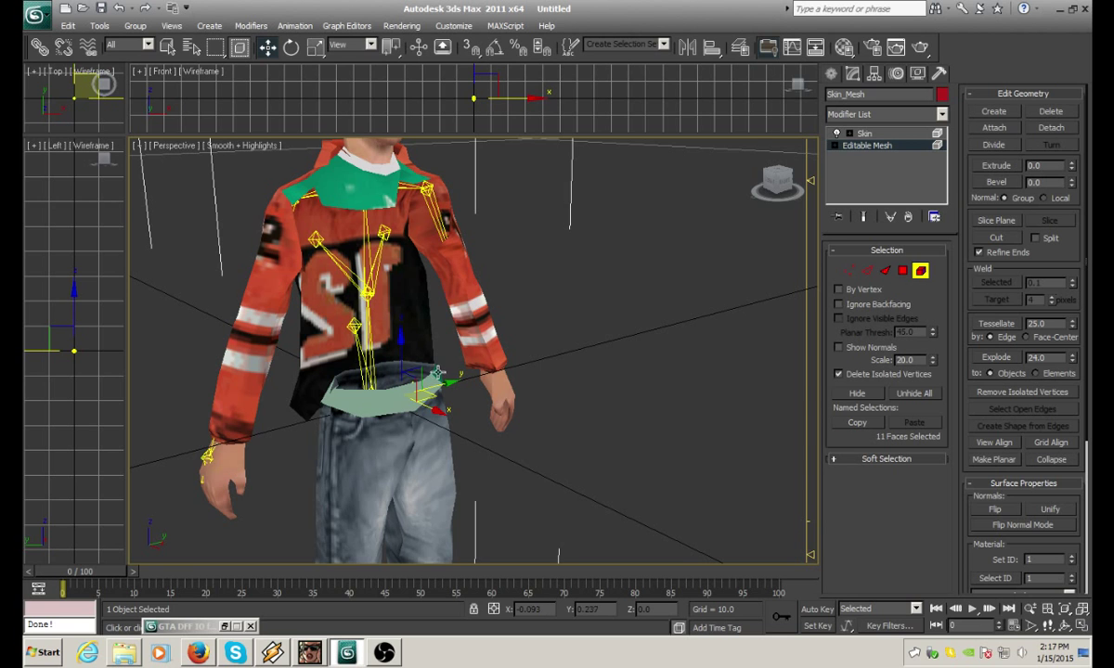
left_click(440, 373, "ctrl")
left_click_drag(768, 189, 714, 191)
left_click(548, 383, "ctrl")
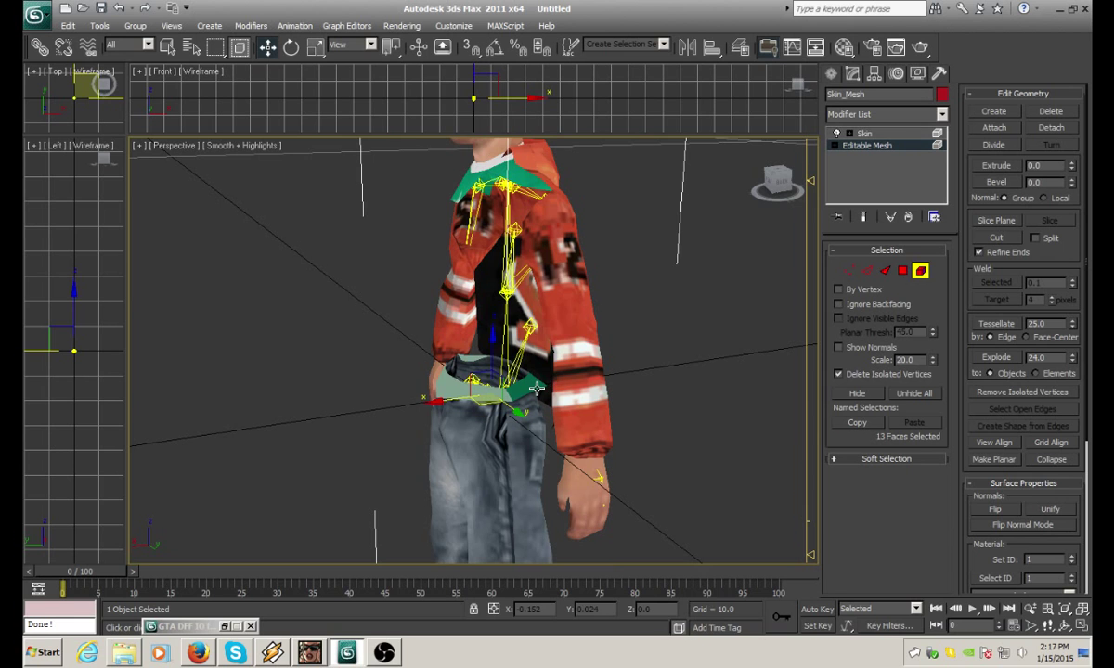
left_click(533, 383, "ctrl")
left_click_drag(768, 183, 873, 189)
scroll(382, 484, "up", 3)
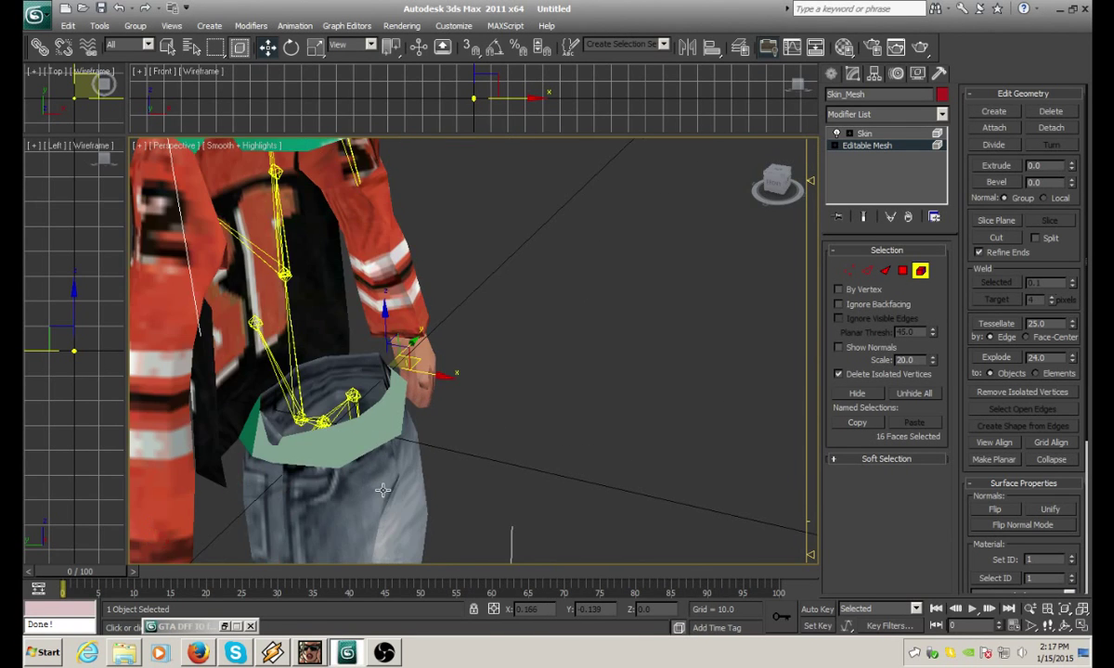
middle_click_drag(396, 494, 472, 505)
left_click(340, 451, "ctrl")
left_click(338, 436, "ctrl")
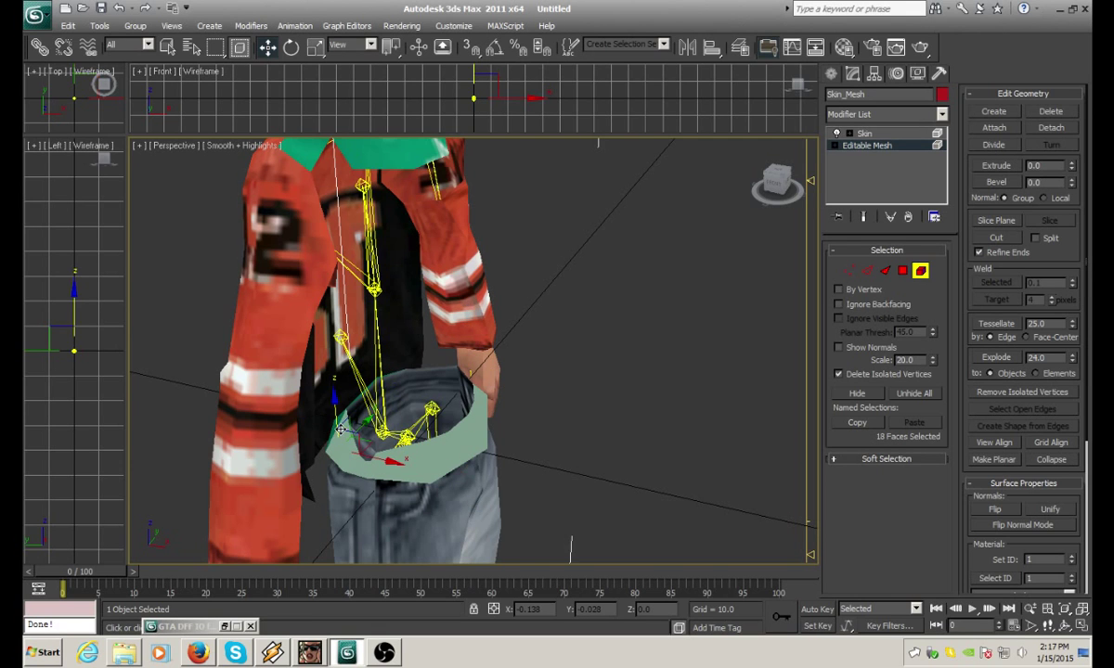
left_click(350, 416, "ctrl")
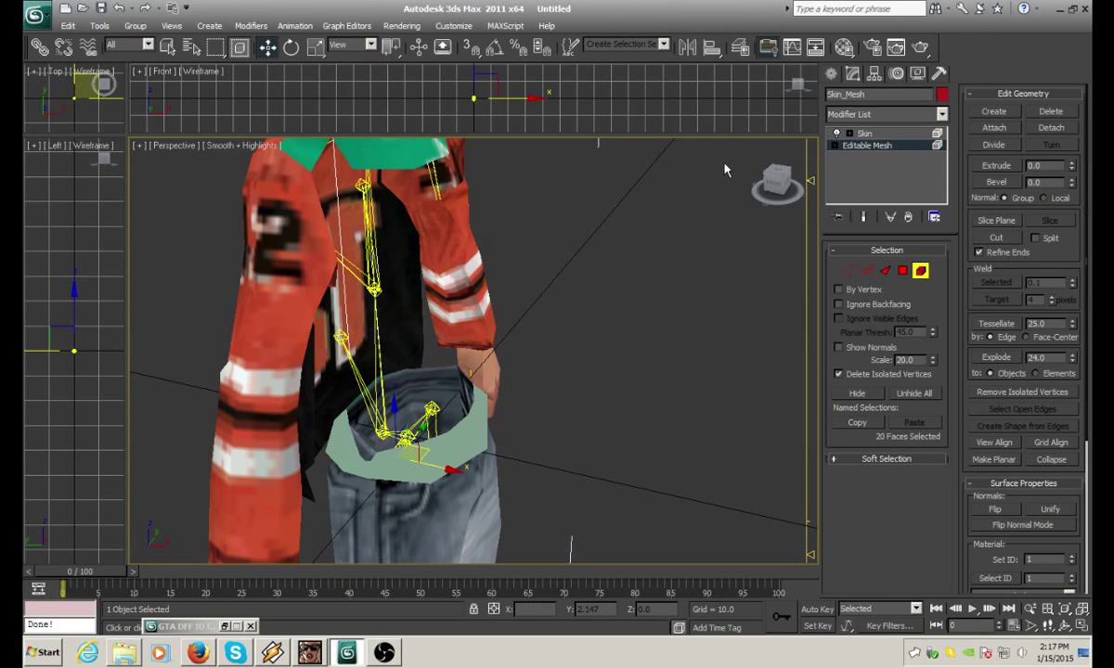
left_click_drag(757, 177, 774, 181)
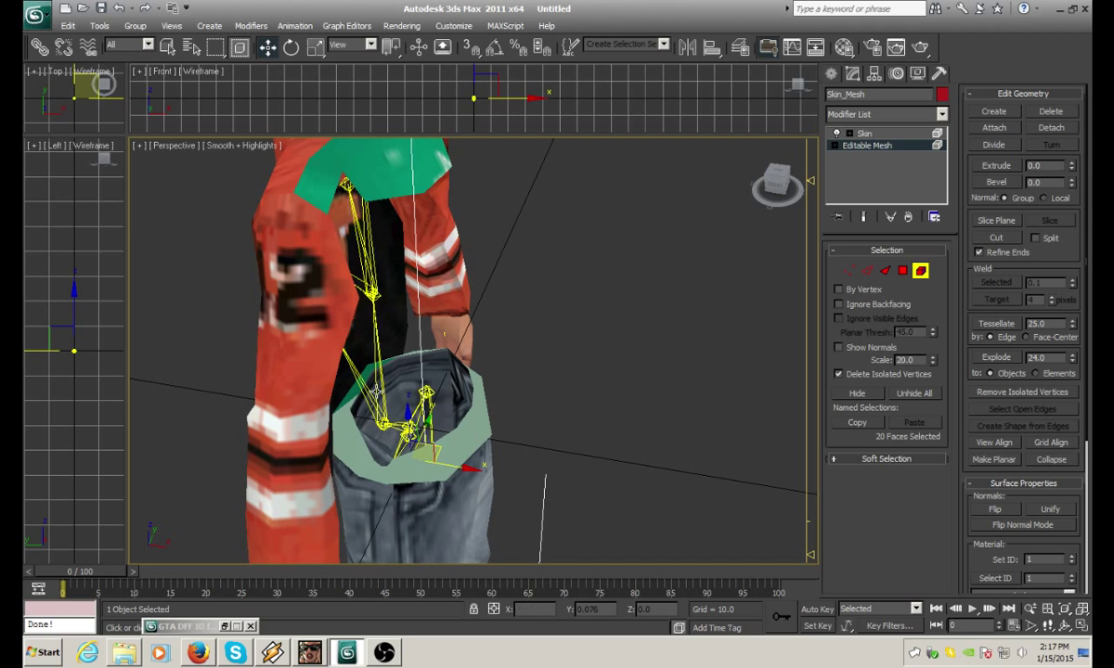
left_click(362, 373, "ctrl")
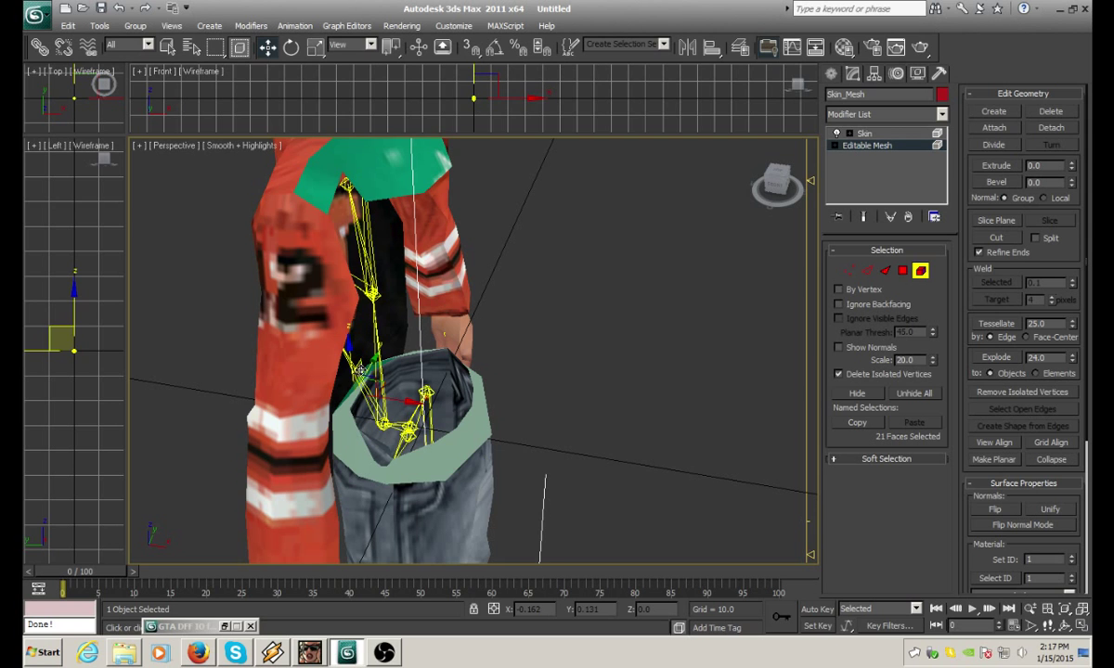
left_click(482, 380, "ctrl")
mouse_move(780, 185)
left_mouse_down()
mouse_move(769, 185)
mouse_move(781, 170)
left_mouse_up()
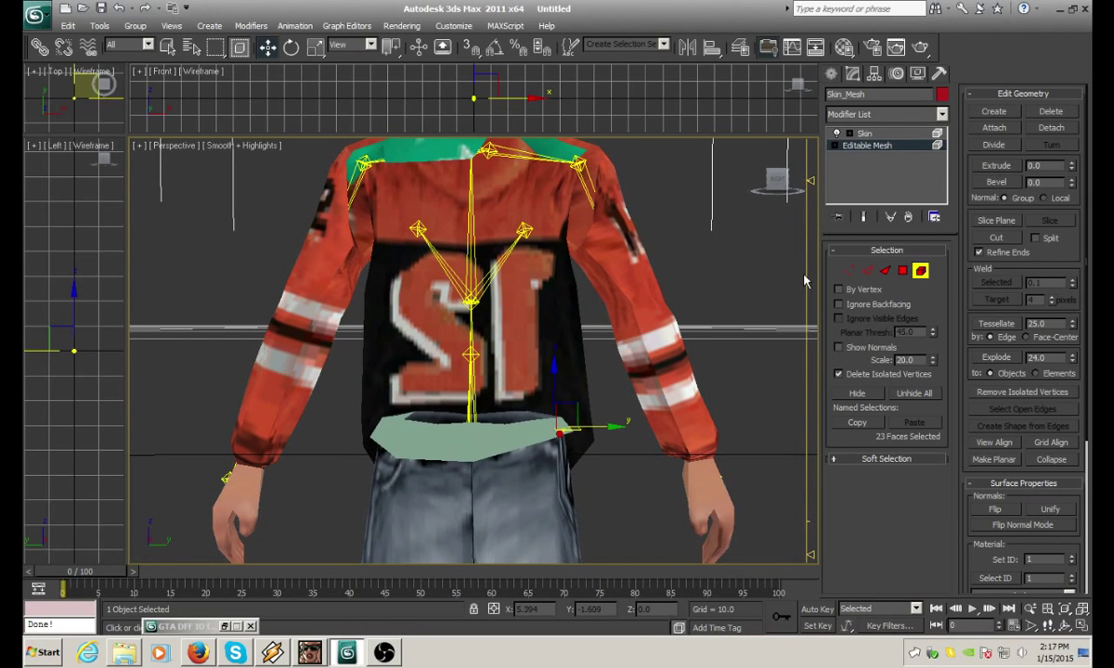
key("Delete")
Delete the leftover green shirt elements across the chest and both shoulders
middle_click_drag(708, 384, 702, 549)
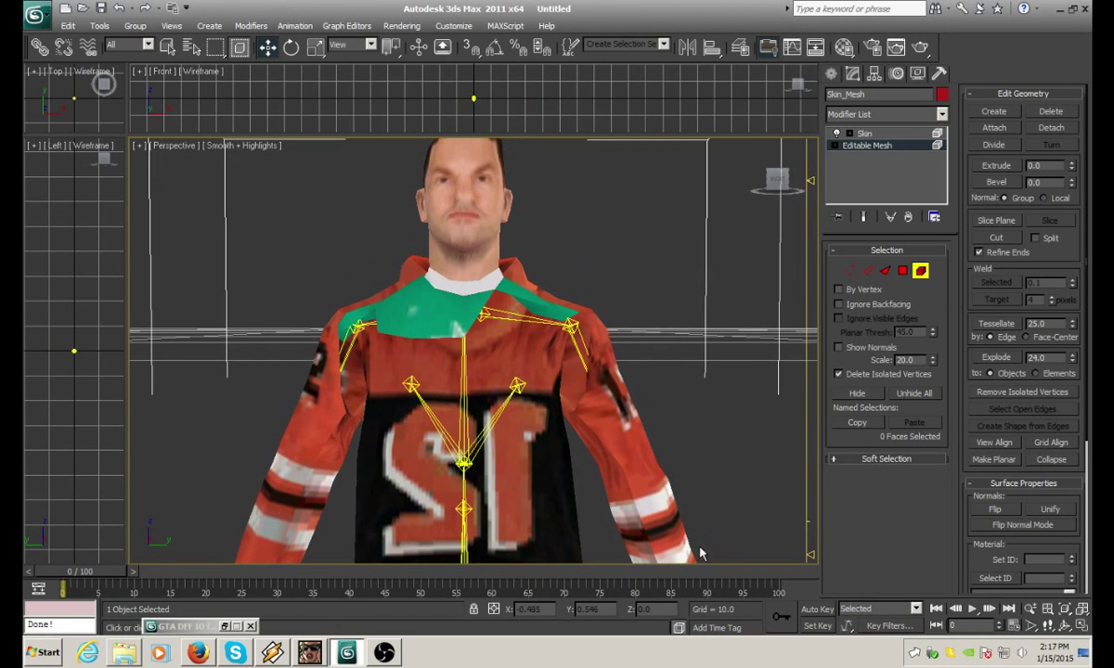
left_click(472, 324)
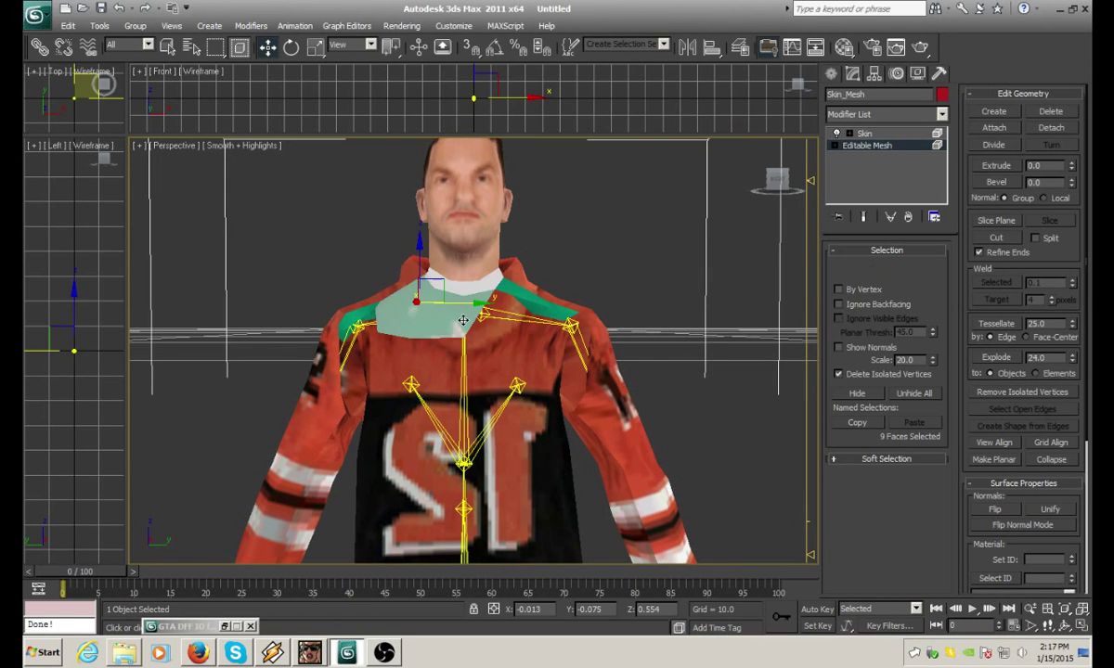
left_click(358, 316, "ctrl")
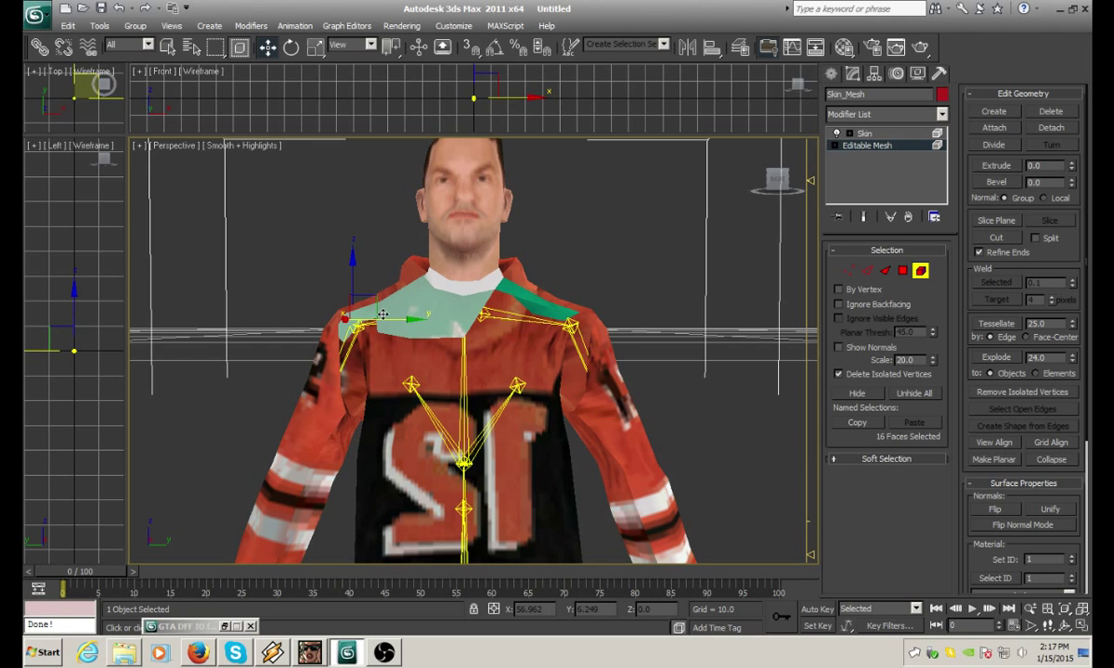
left_click(543, 293, "ctrl")
left_click(535, 306, "ctrl")
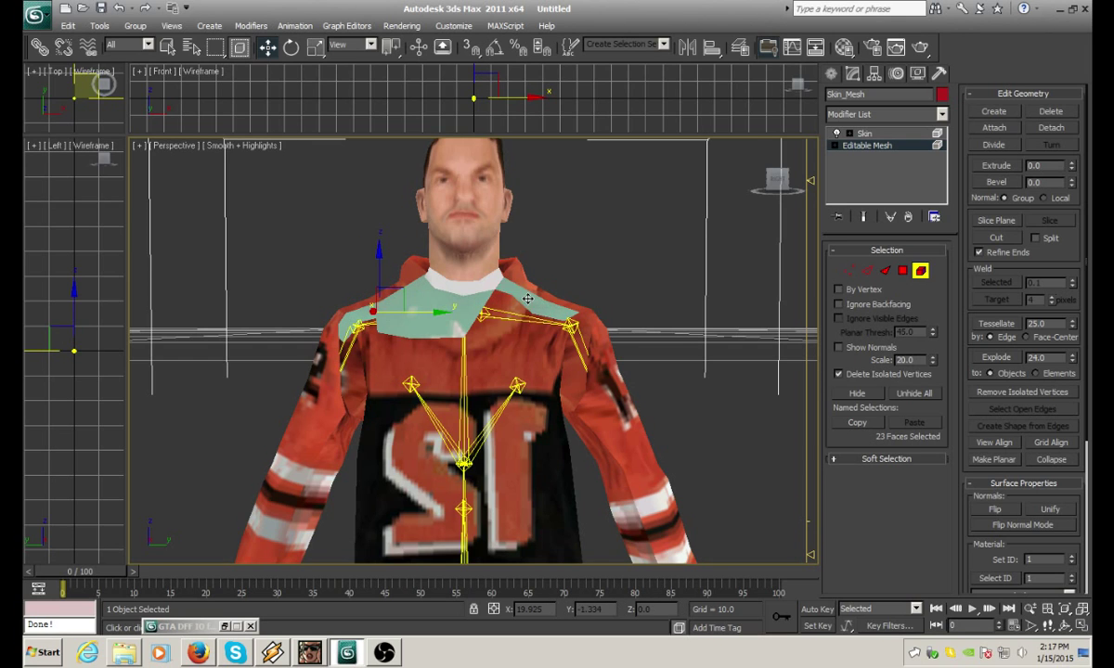
mouse_move(787, 192)
left_mouse_down()
mouse_move(798, 194)
mouse_move(787, 197)
left_mouse_up()
left_click(804, 200)
Unhide all hidden elements of the mesh and check the complete character from the front
scroll(684, 384, "down", 3)
middle_click_drag(682, 386, 678, 305)
scroll(678, 306, "down", 2)
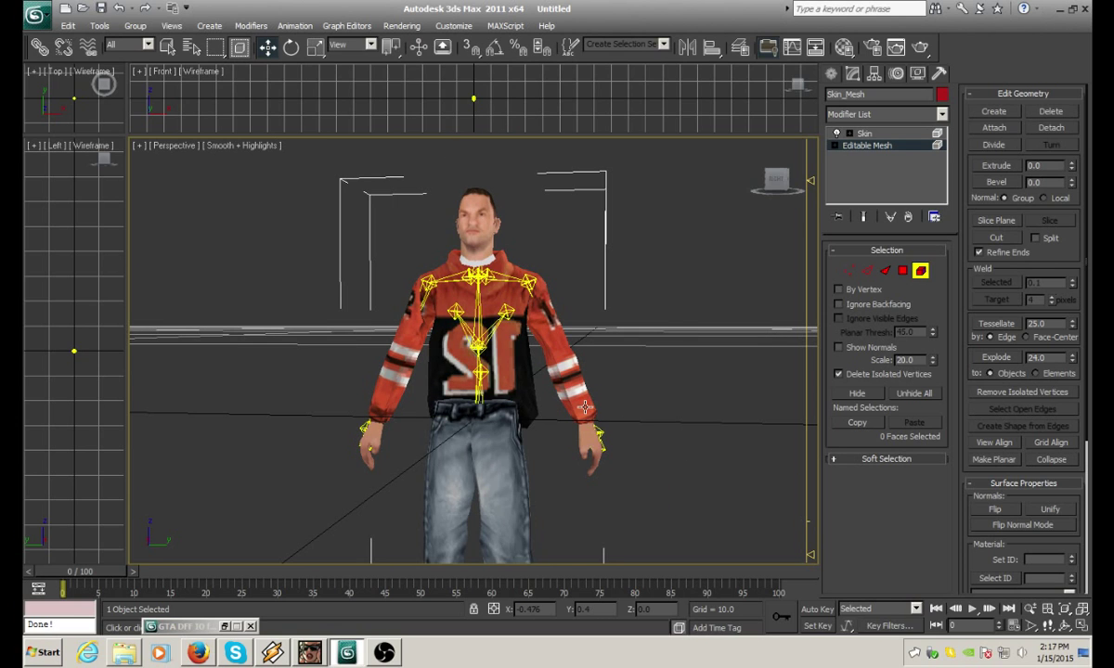
left_click(911, 395)
middle_click_drag(632, 339, 638, 385)
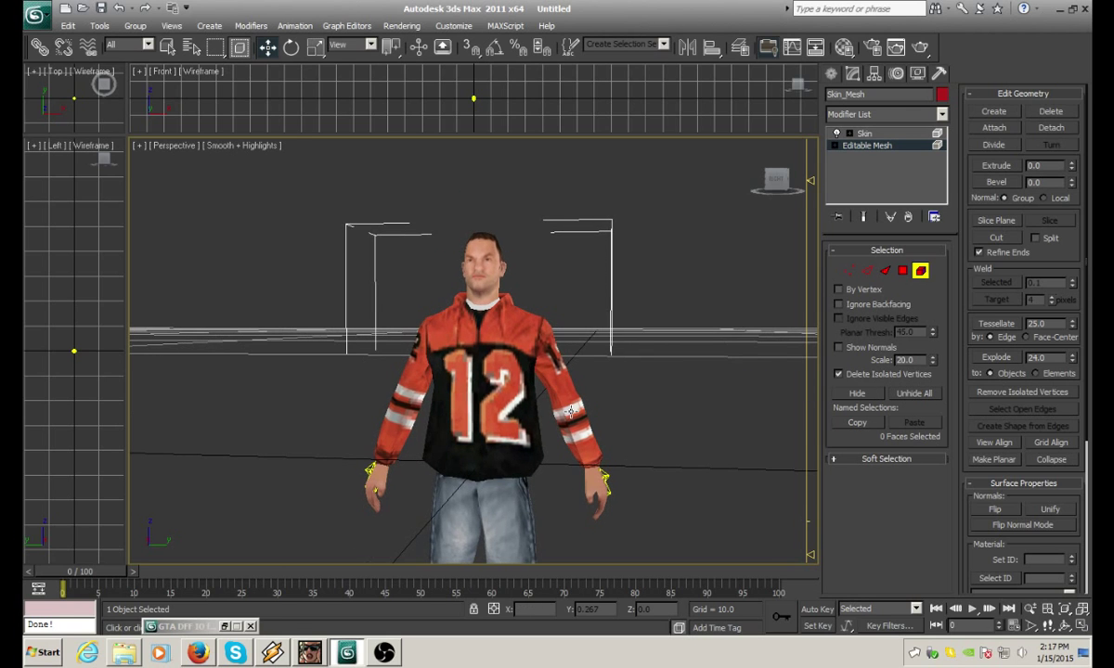
scroll(638, 385, "down", 3)
middle_click_drag(642, 465, 619, 395)
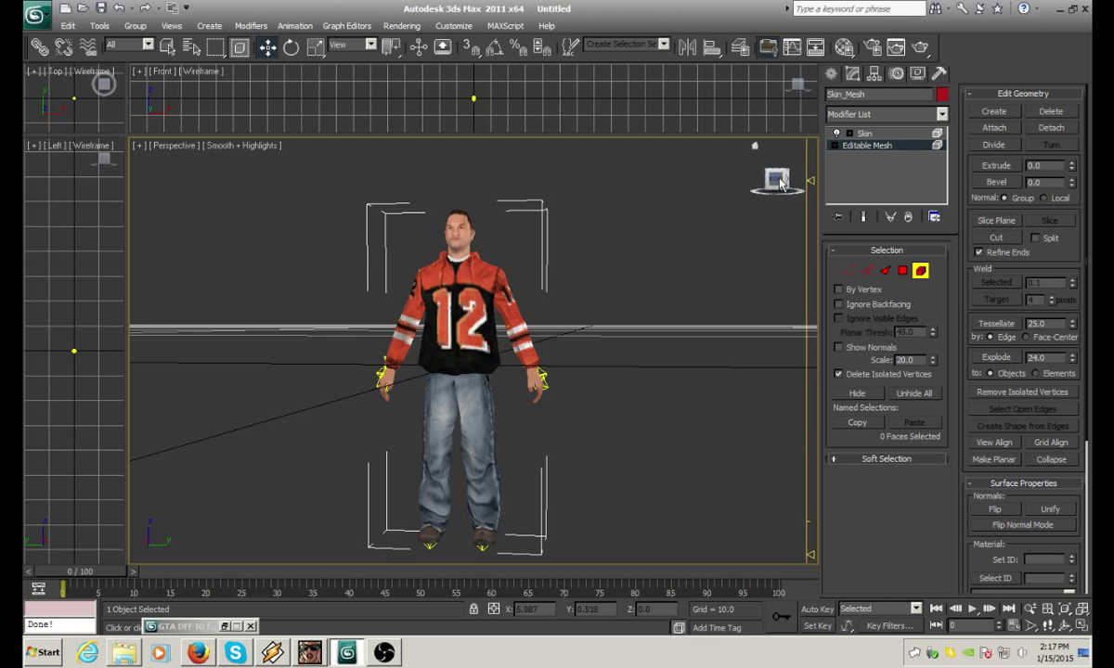
mouse_move(779, 181)
left_mouse_down()
mouse_move(692, 197)
mouse_move(664, 219)
mouse_move(733, 176)
mouse_move(779, 188)
left_mouse_up()
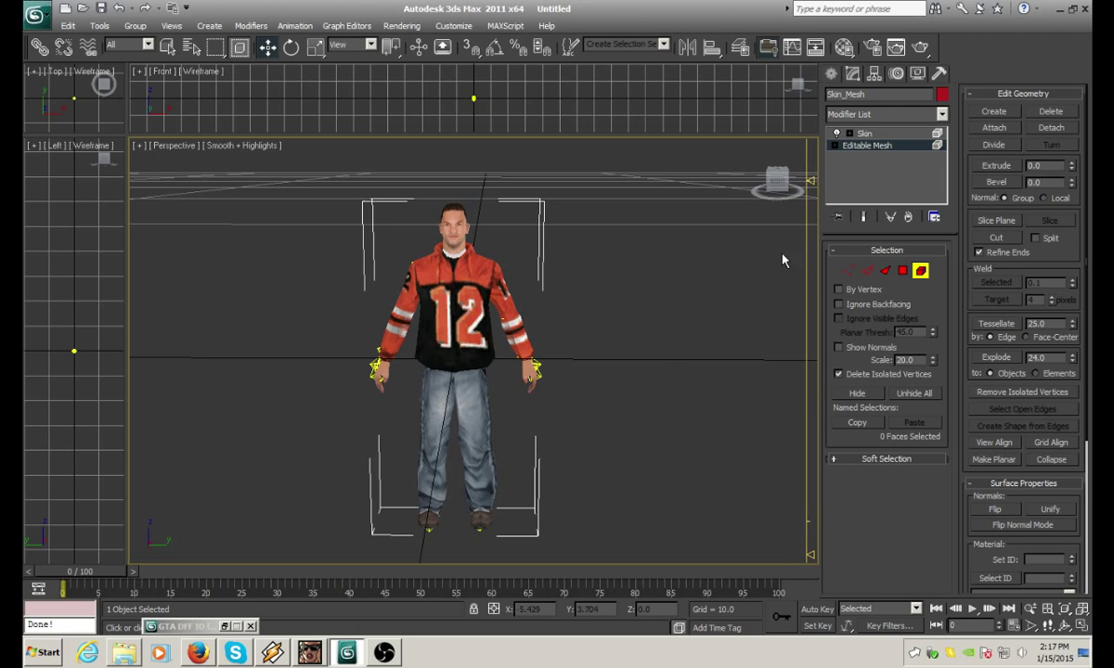
Return to the Skin modifier level and reselect the character mesh
left_click(868, 135)
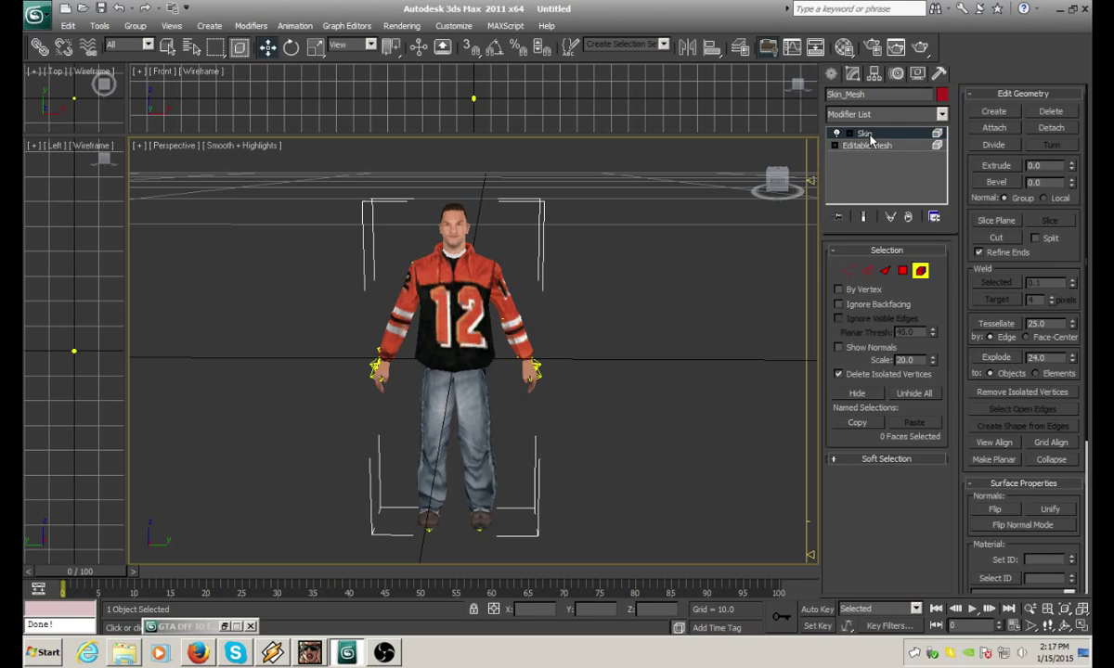
left_click(720, 298)
middle_click_drag(631, 328, 646, 344)
left_click(413, 324)
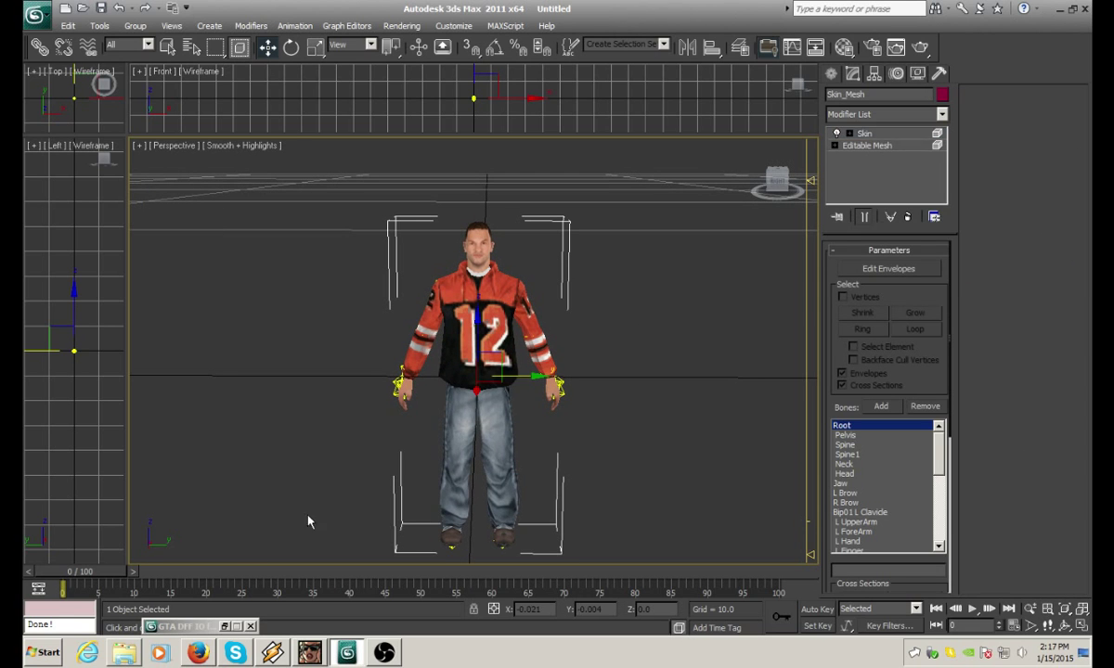
Open the Export DFF options in GTA DFF IO, view the Bones/Skin Export save dialog, cancel it, and view the character from the side
left_click(224, 626)
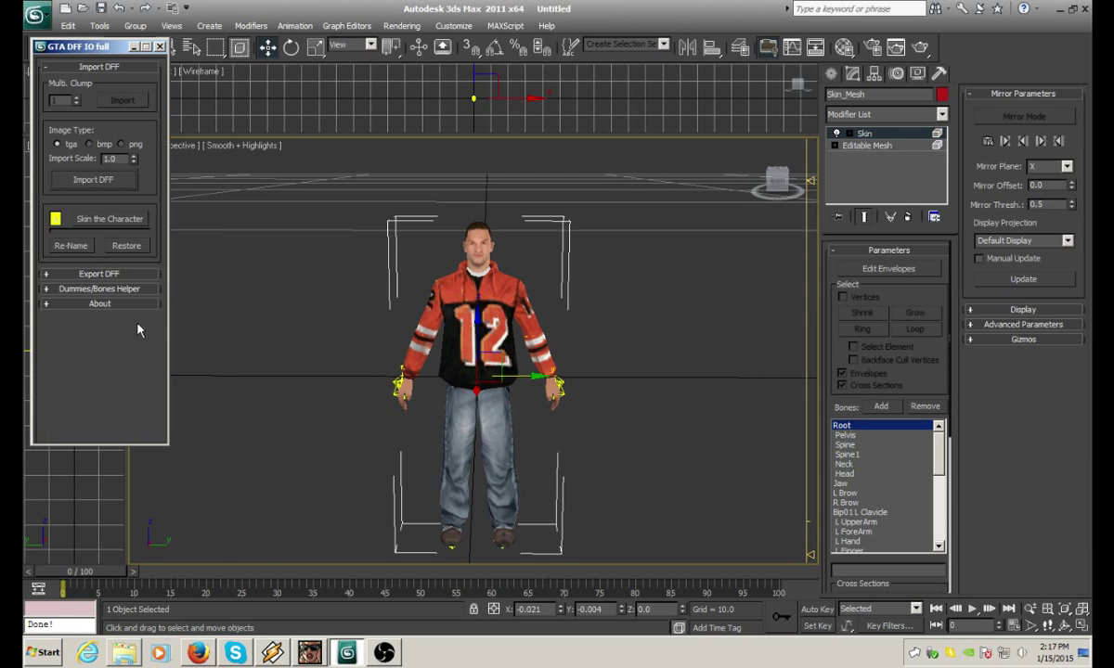
left_click(74, 67)
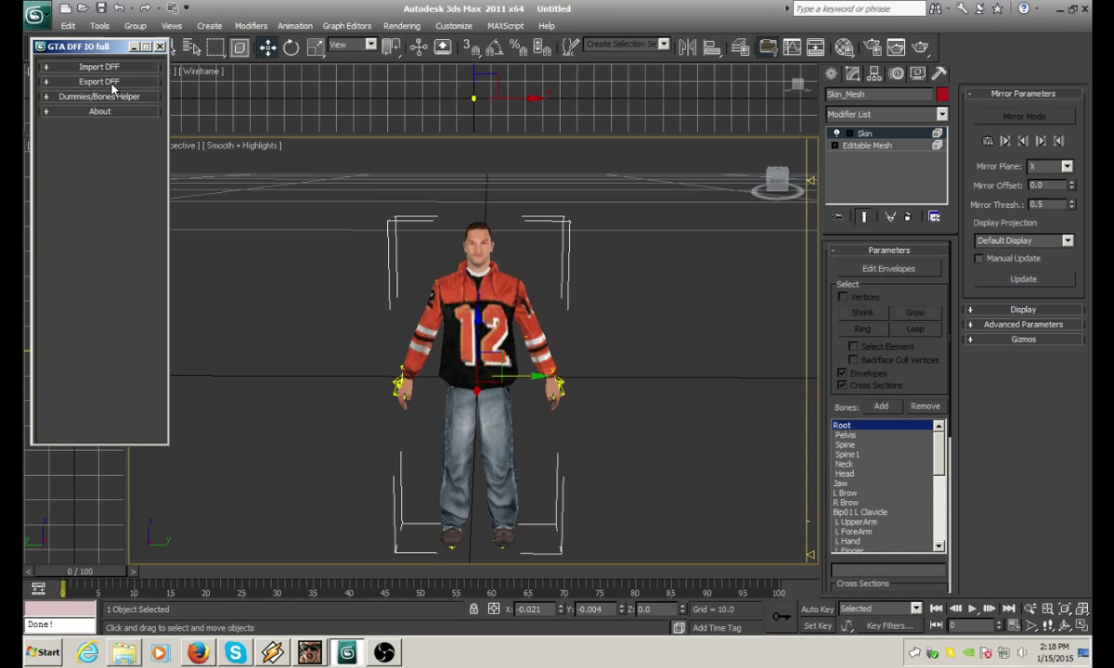
left_click(109, 82)
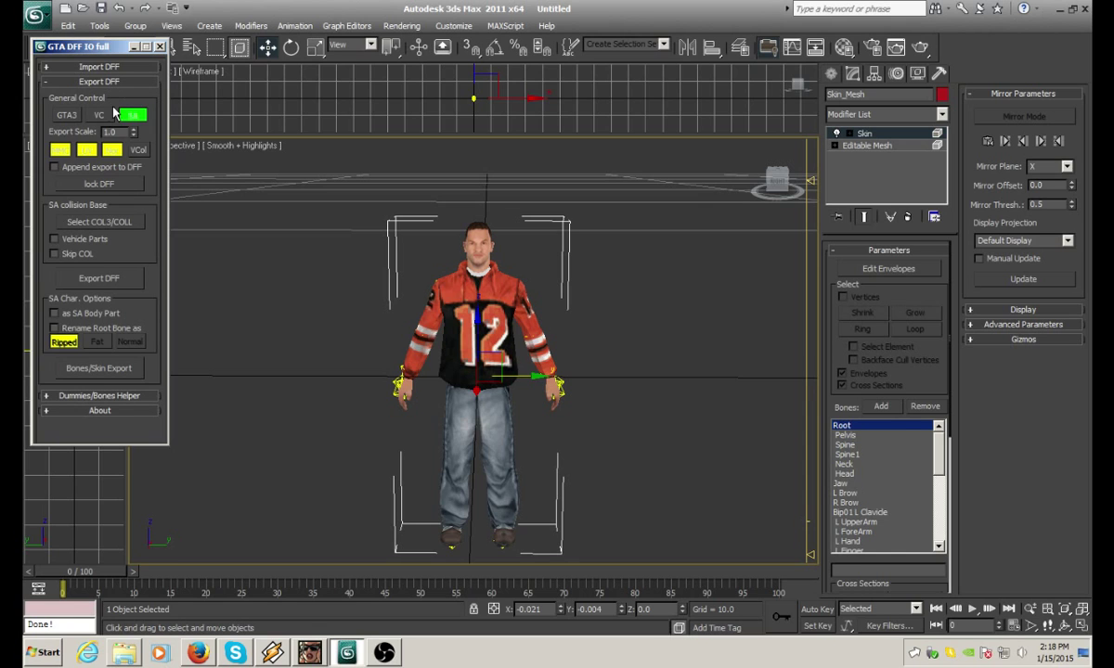
left_click(100, 369)
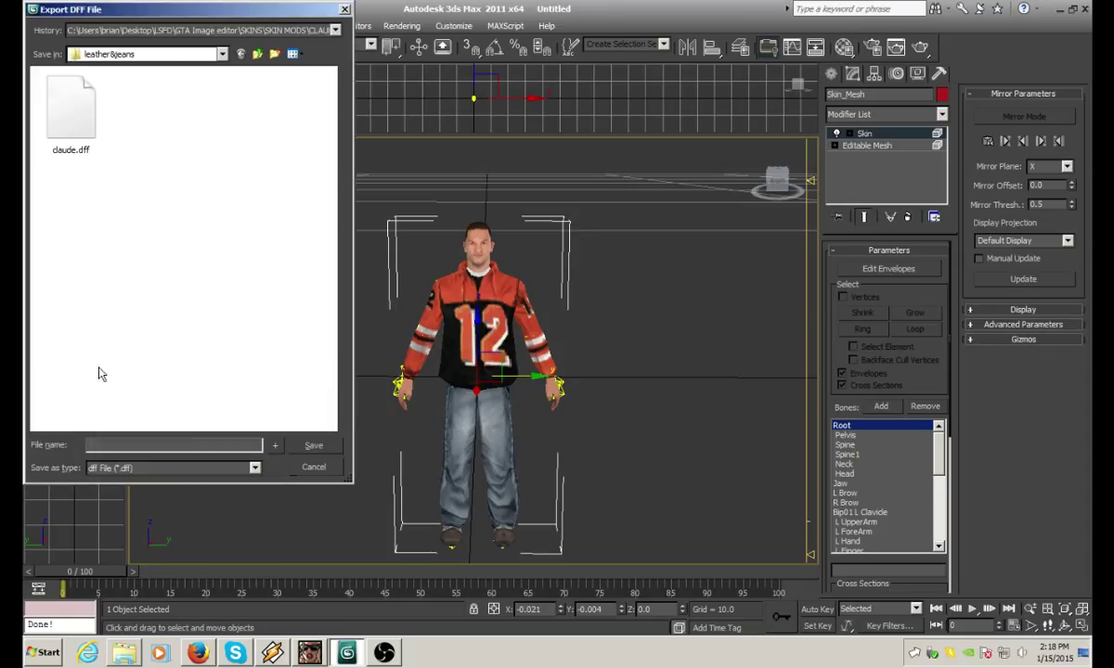
left_click(316, 468)
middle_click_drag(677, 376, 684, 347)
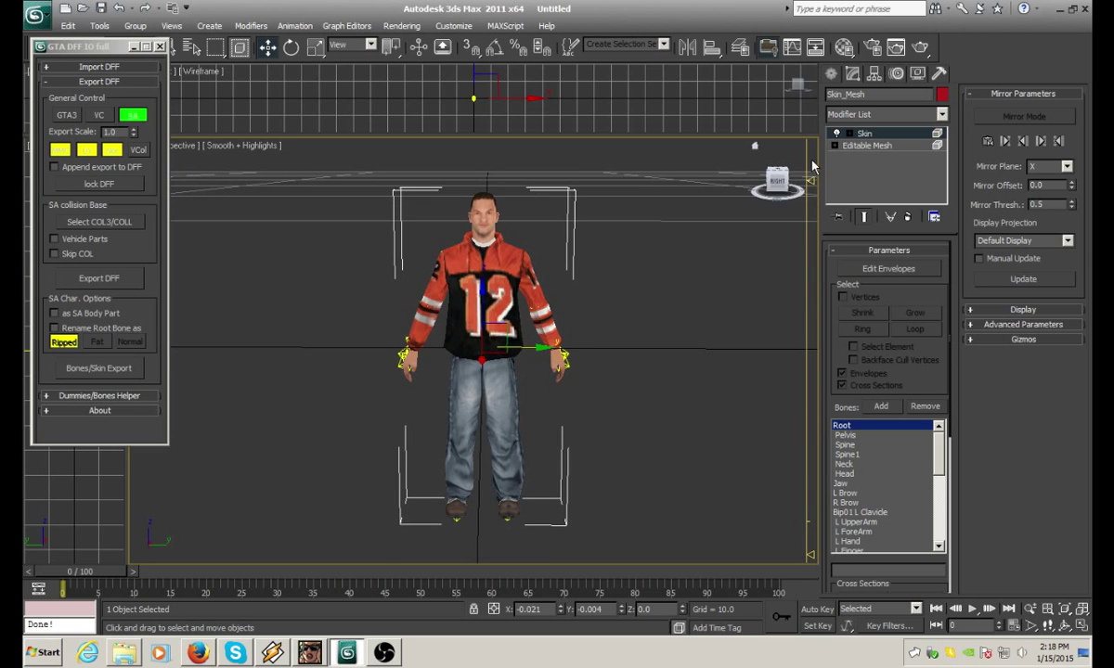
left_click_drag(777, 180, 742, 194)
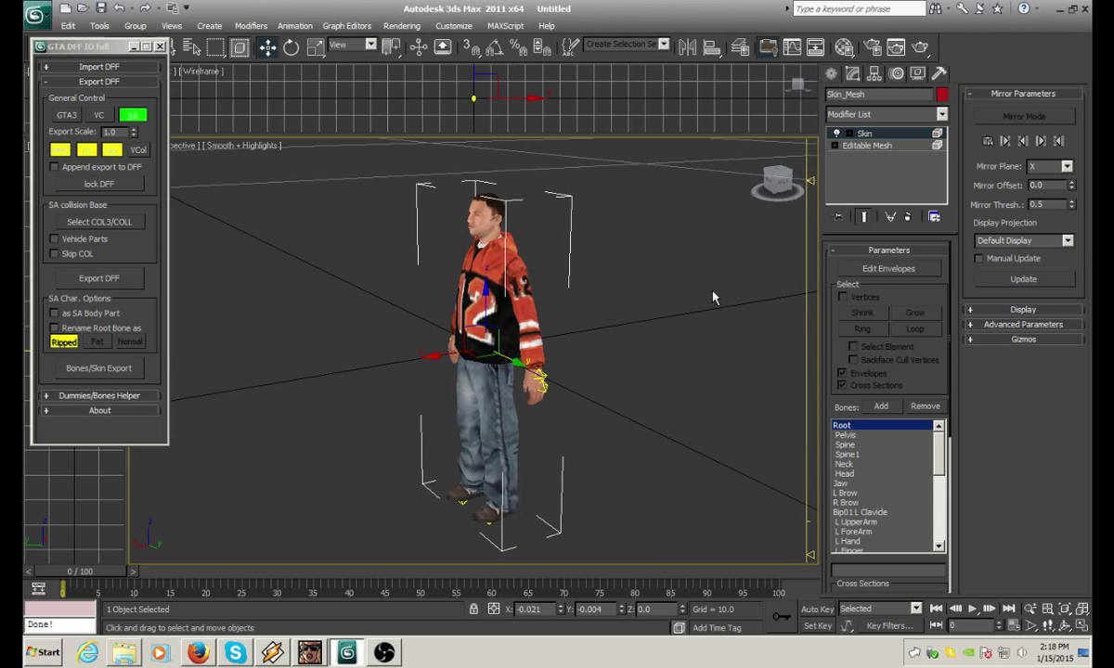